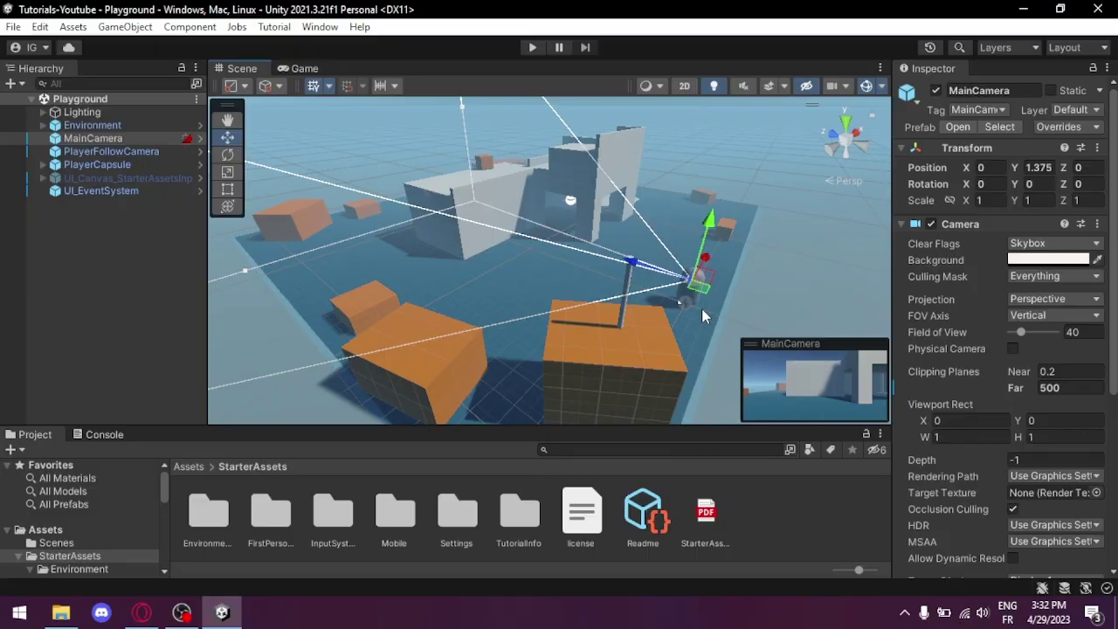
right_click_drag(592, 308, 733, 265)
left_click_drag(733, 266, 884, 267, "alt")
right_click_drag(884, 267, 714, 297)
- Check the Starter Assets - First Person Character Controller page in the browser and return to the Unity playground scene
key("alt+Tab")
key("alt+Tab")
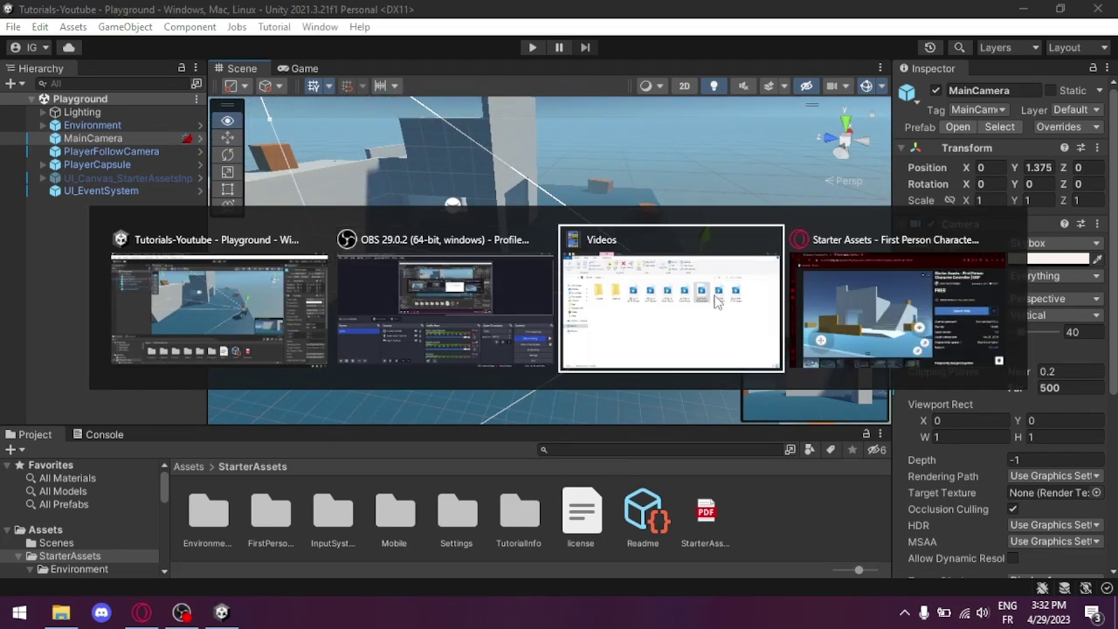
key("alt+Tab")
scroll(808, 203, "up", 3)
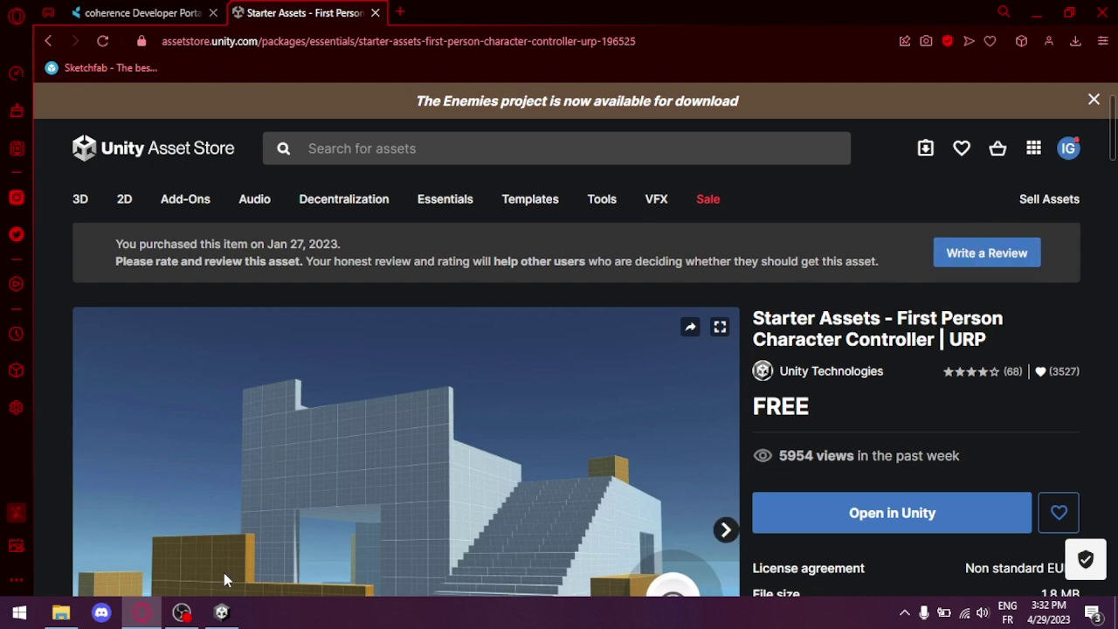
left_click(216, 619)
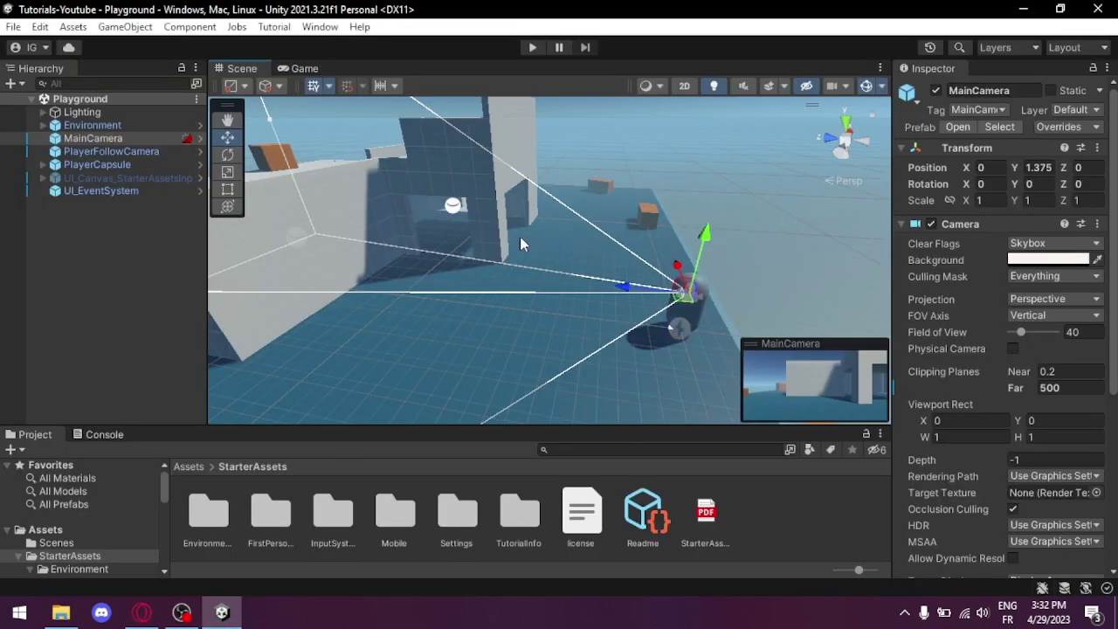
right_click_drag(571, 231, 280, 54)
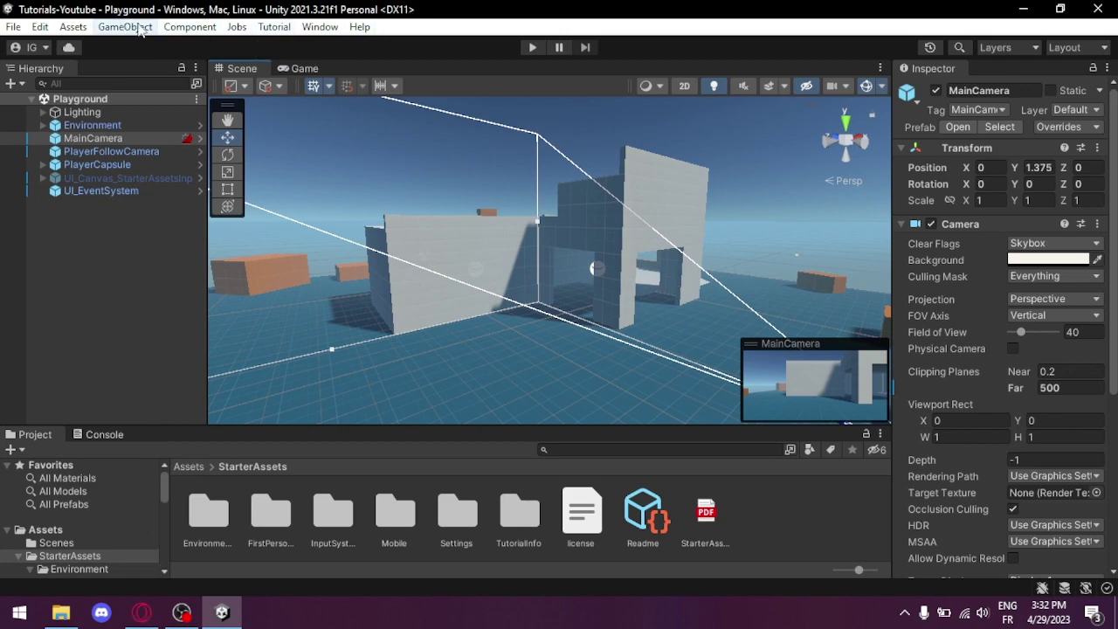
- Enable pre-release packages in the Package Manager project settings and accept the notice
left_click(40, 28)
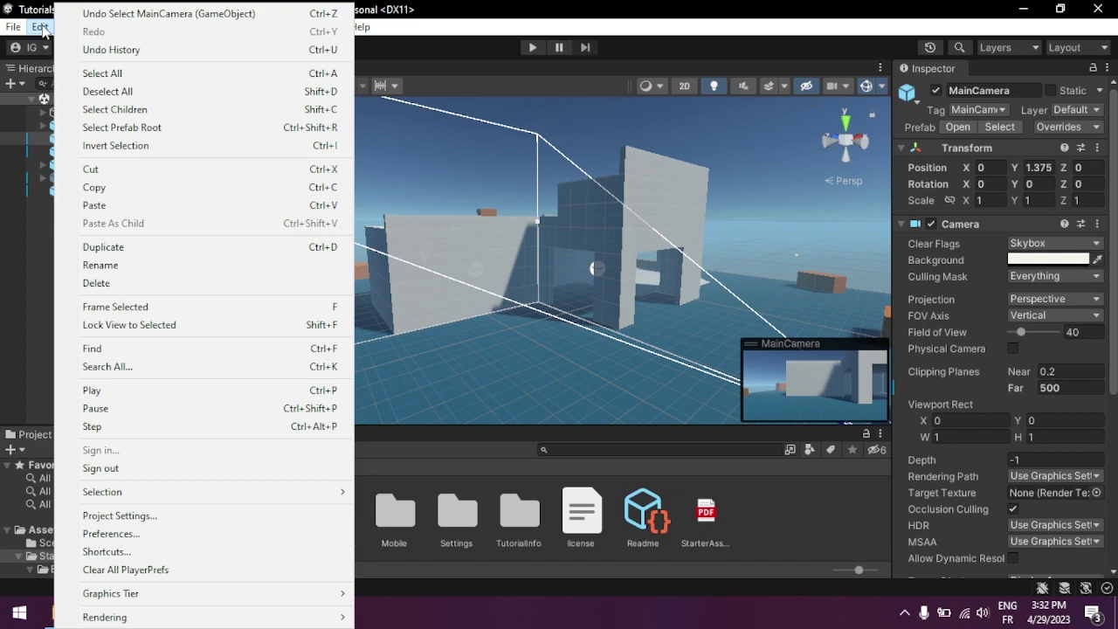
left_click(192, 516)
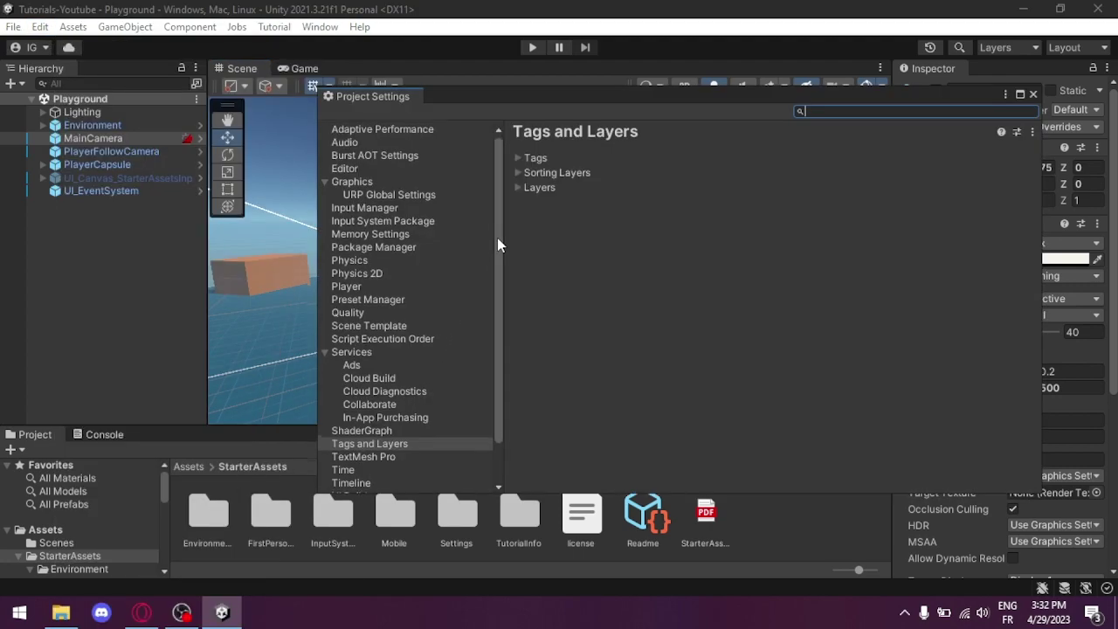
left_click(397, 250)
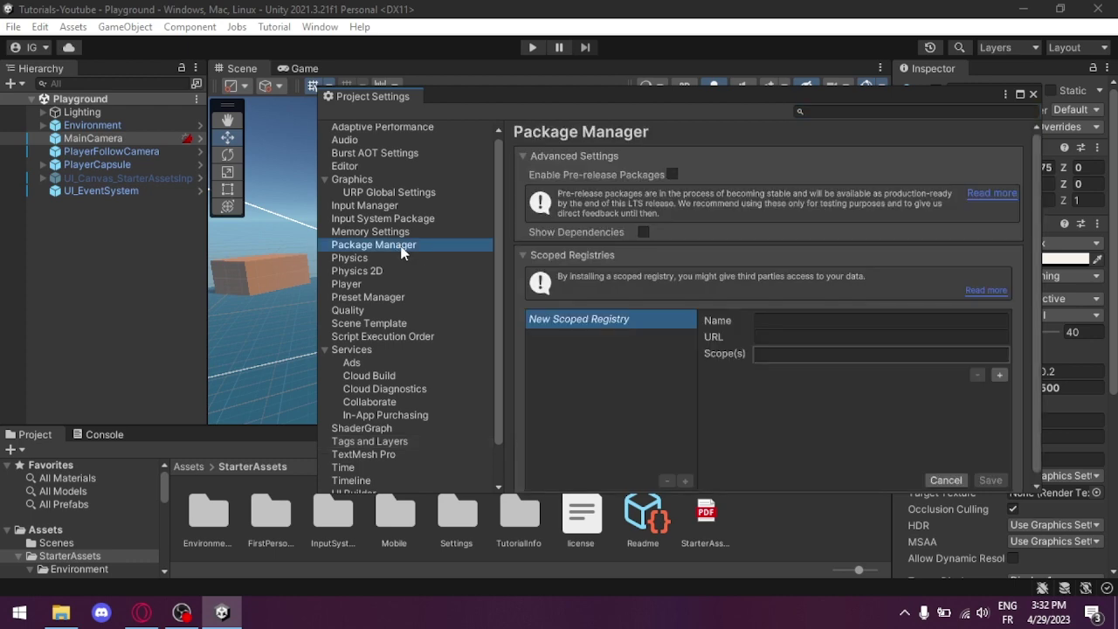
left_click(676, 174)
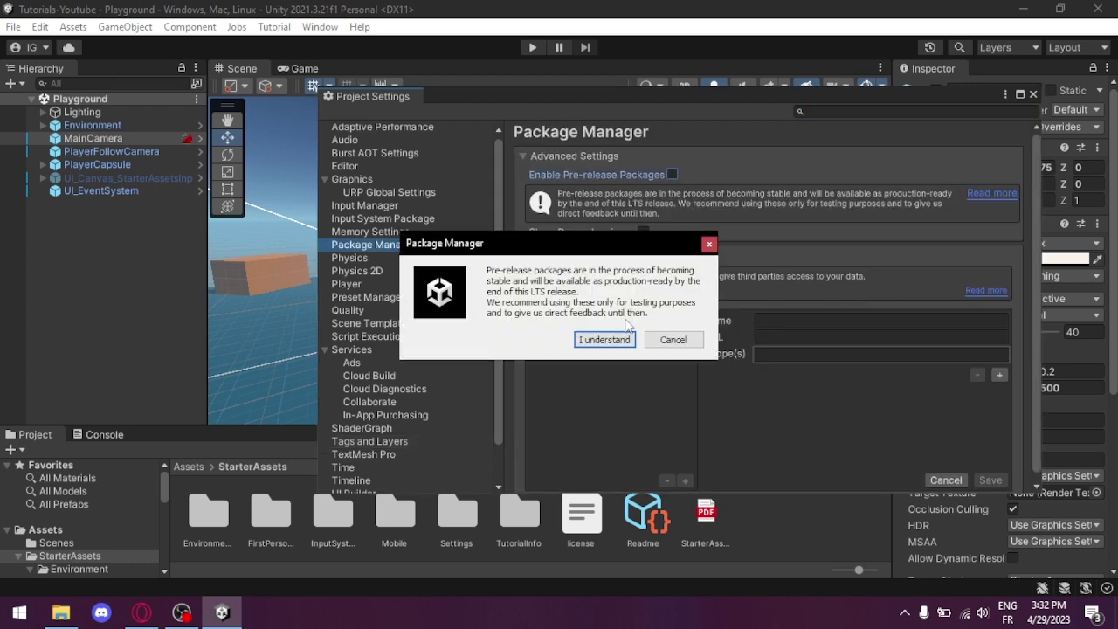
left_click(601, 341)
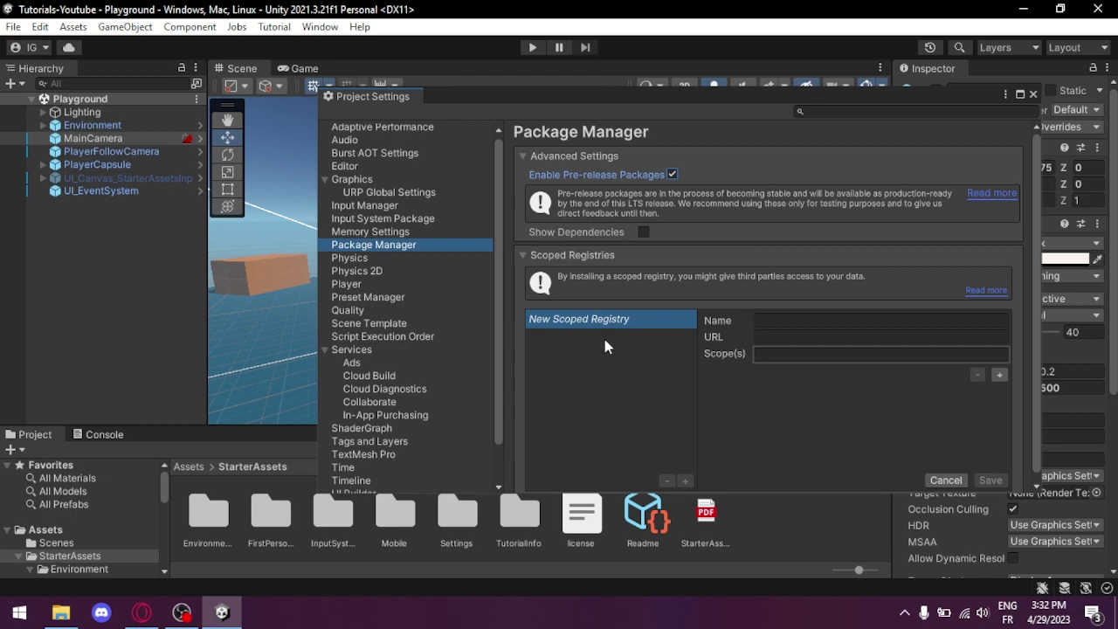
- Switch to the browser and open the SDK download instructions from the coherence dashboard's Connect Unity project card
left_click(142, 612)
left_click(114, 11)
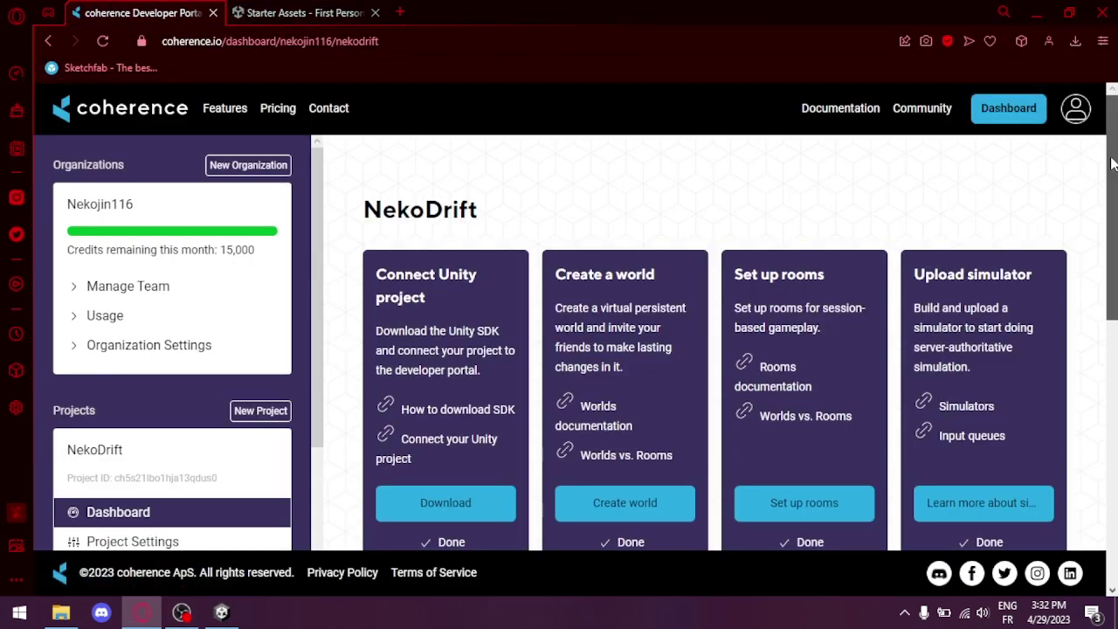
mouse_move(1113, 171)
left_mouse_down()
mouse_move(1113, 197)
mouse_move(1111, 170)
left_mouse_up()
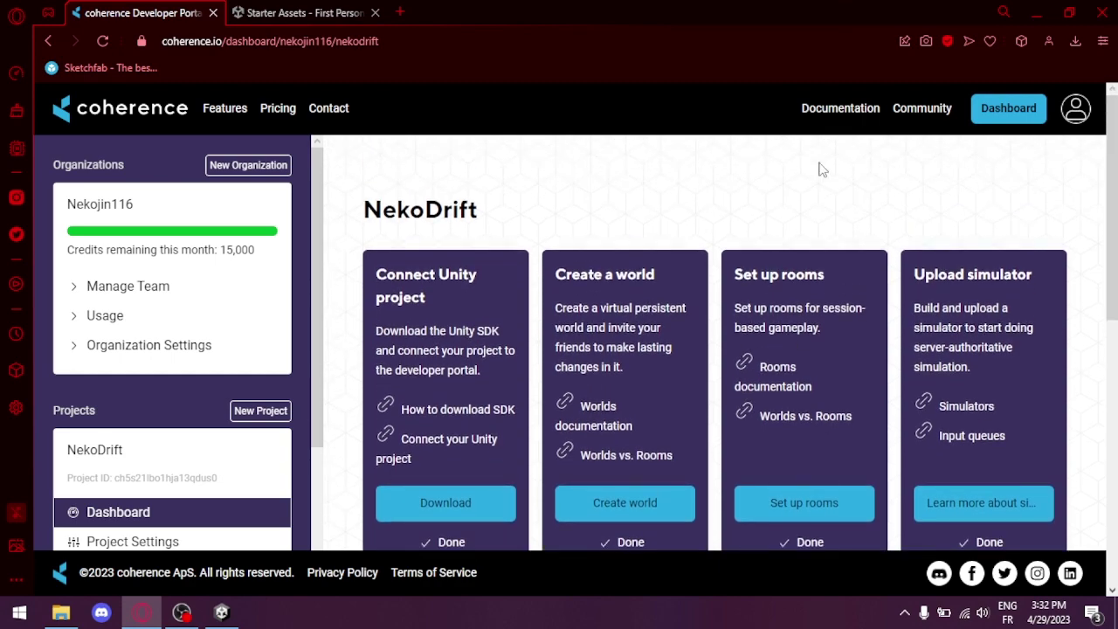
scroll(411, 275, "down", 1)
left_click_drag(383, 180, 472, 208)
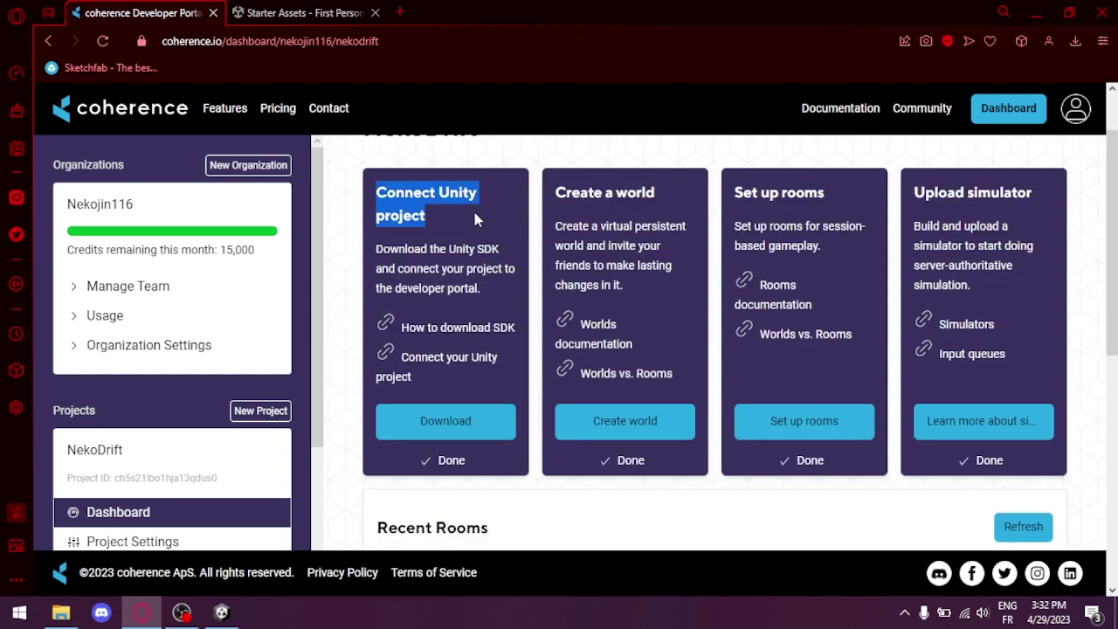
left_click(473, 220)
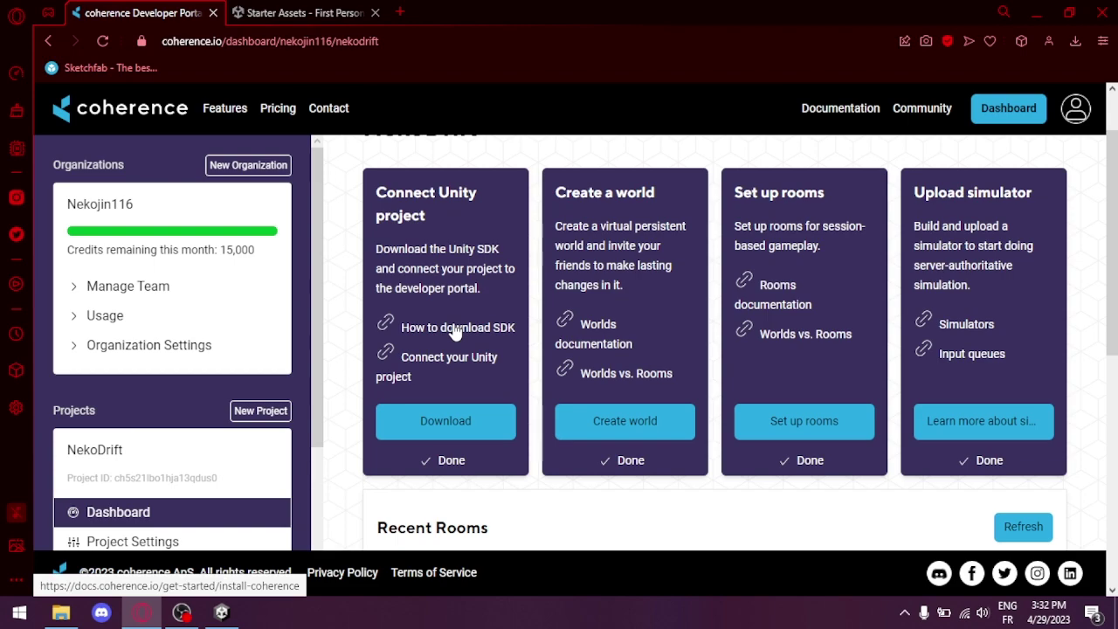
left_click(456, 413)
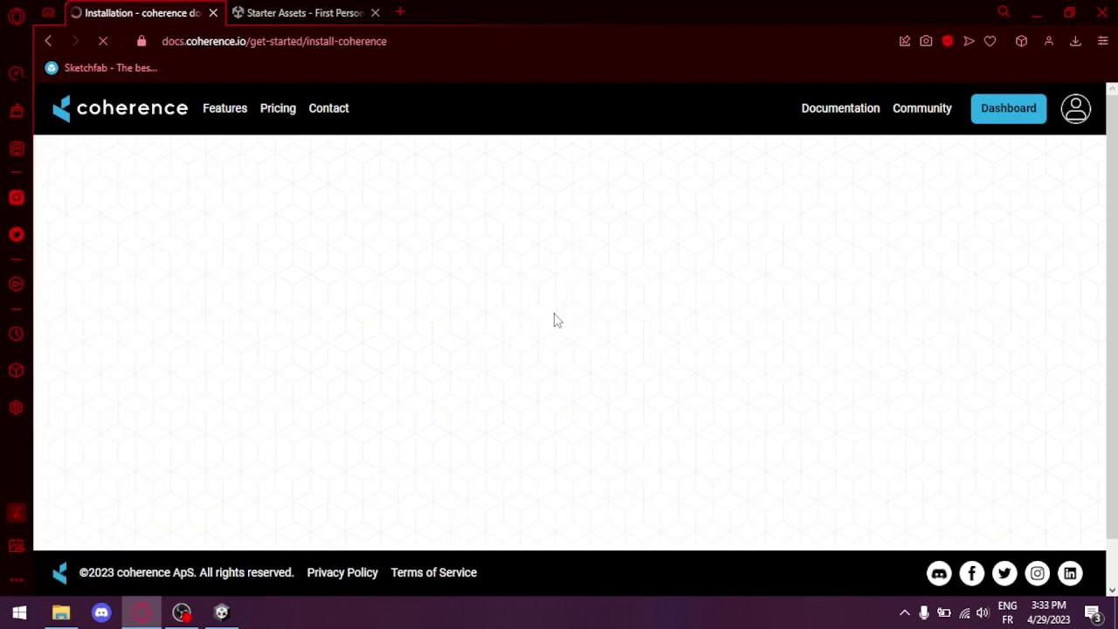
- Find the scoped registry details in the coherence installation docs and copy coherence into Unity as the new registry's name
scroll(591, 376, "down", 4)
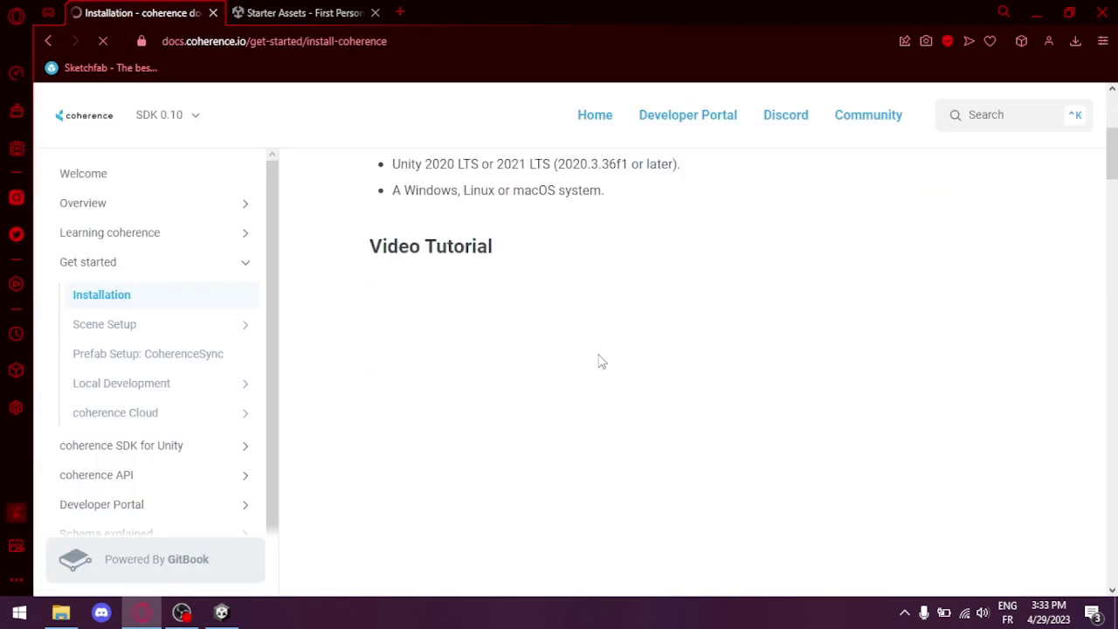
scroll(612, 336, "down", 3)
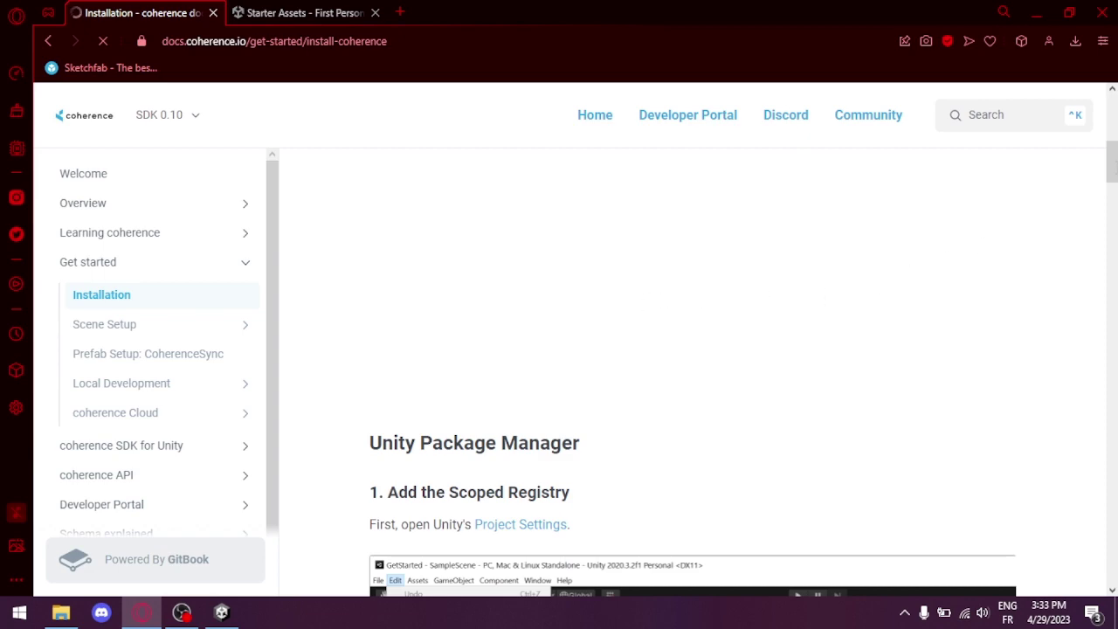
scroll(549, 442, "down", 9)
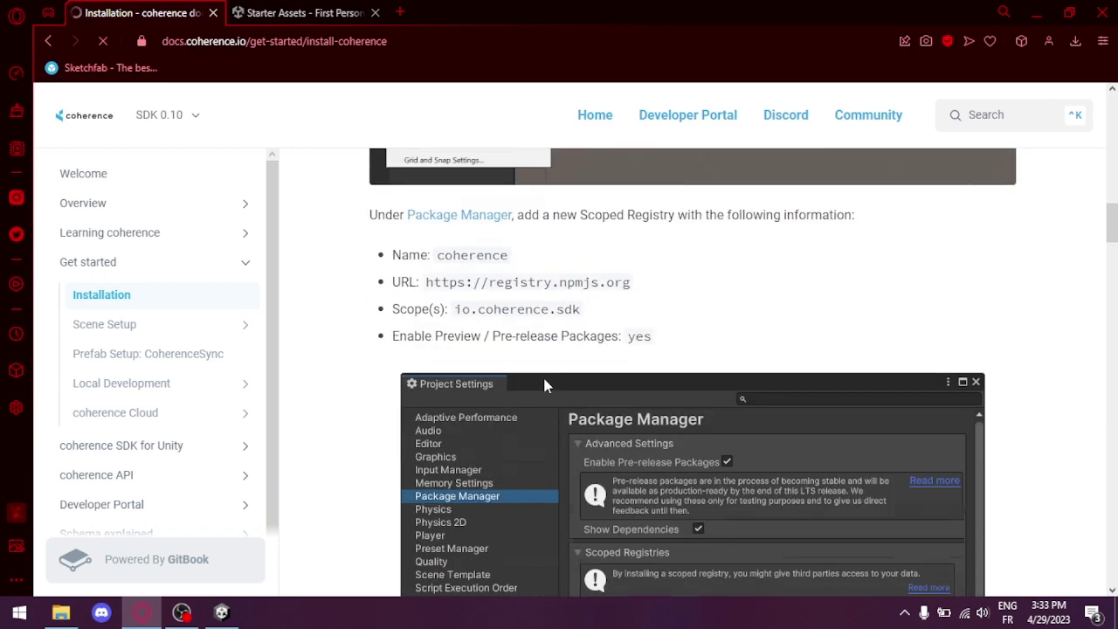
scroll(525, 376, "up", 4)
scroll(515, 378, "up", 5)
scroll(494, 425, "up", 2)
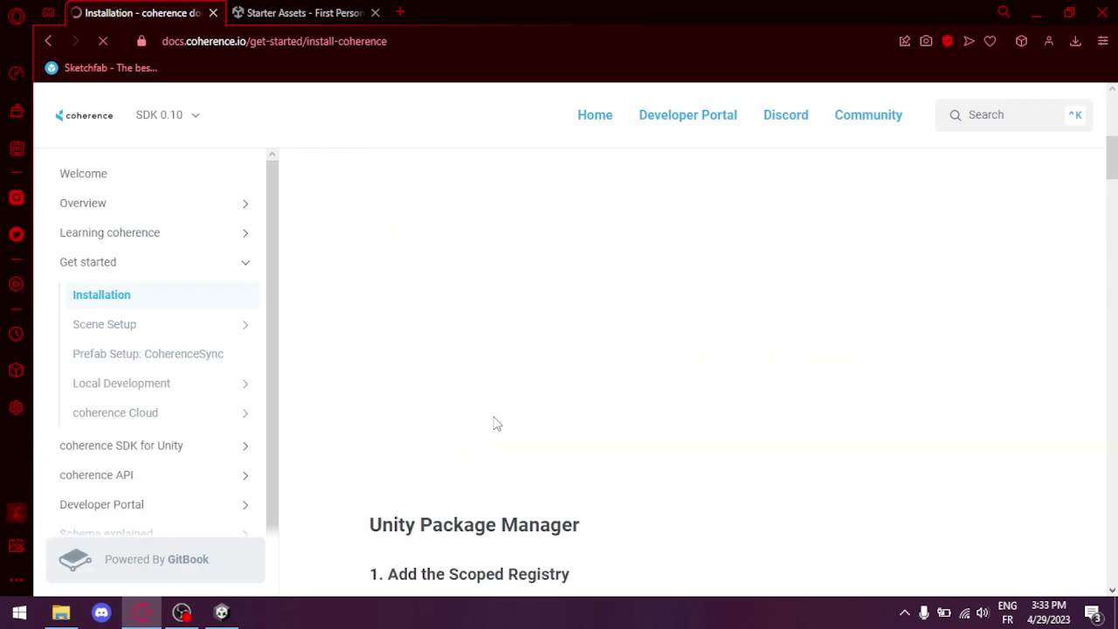
scroll(529, 407, "down", 10)
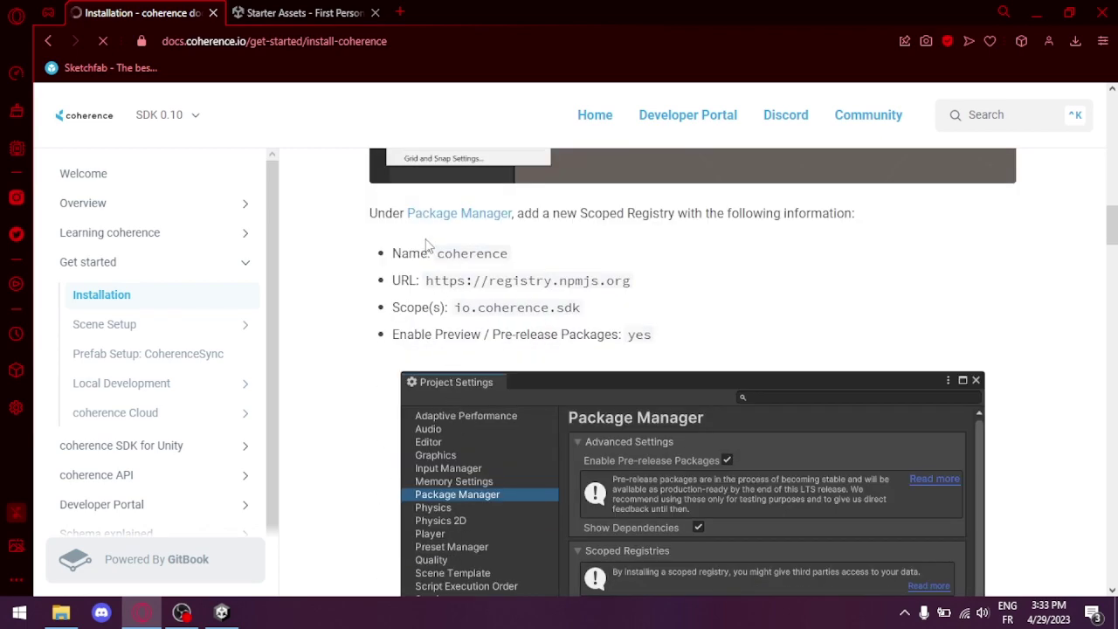
left_click_drag(437, 254, 509, 249)
key("ctrl+c")
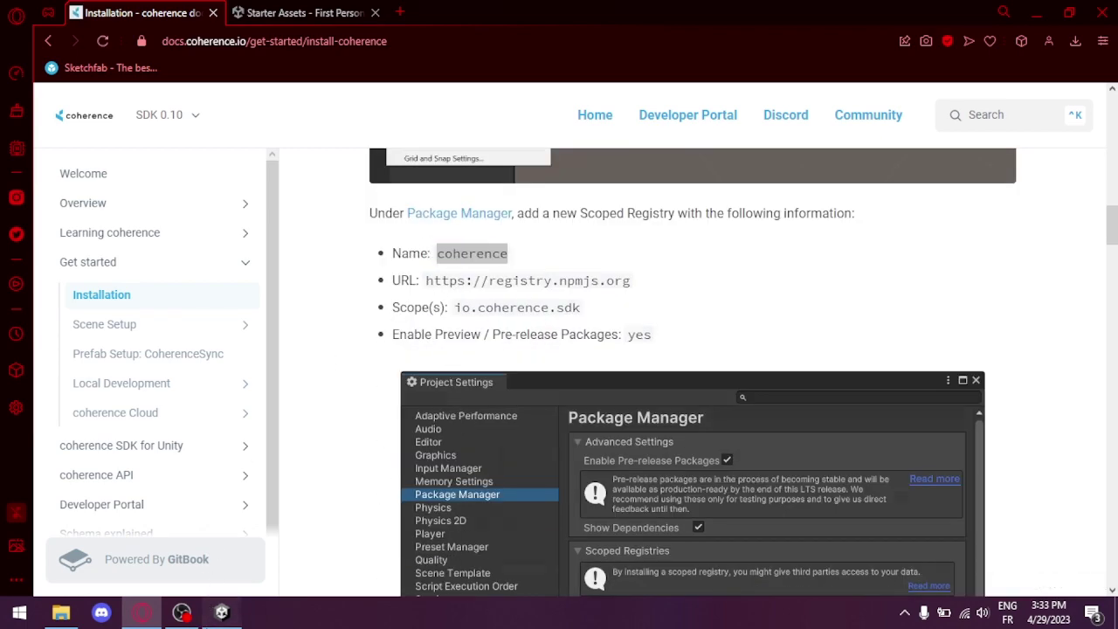
left_click(221, 613)
left_click(782, 321)
key("ctrl+v")
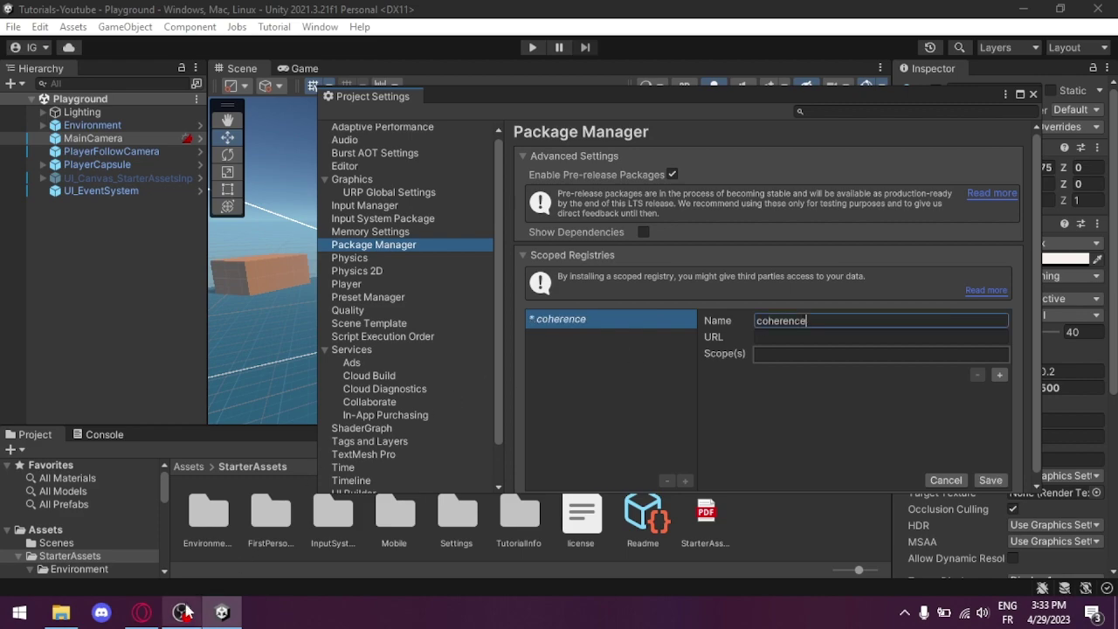
left_click(142, 613)
left_click_drag(426, 280, 655, 288)
key("ctrl+c")
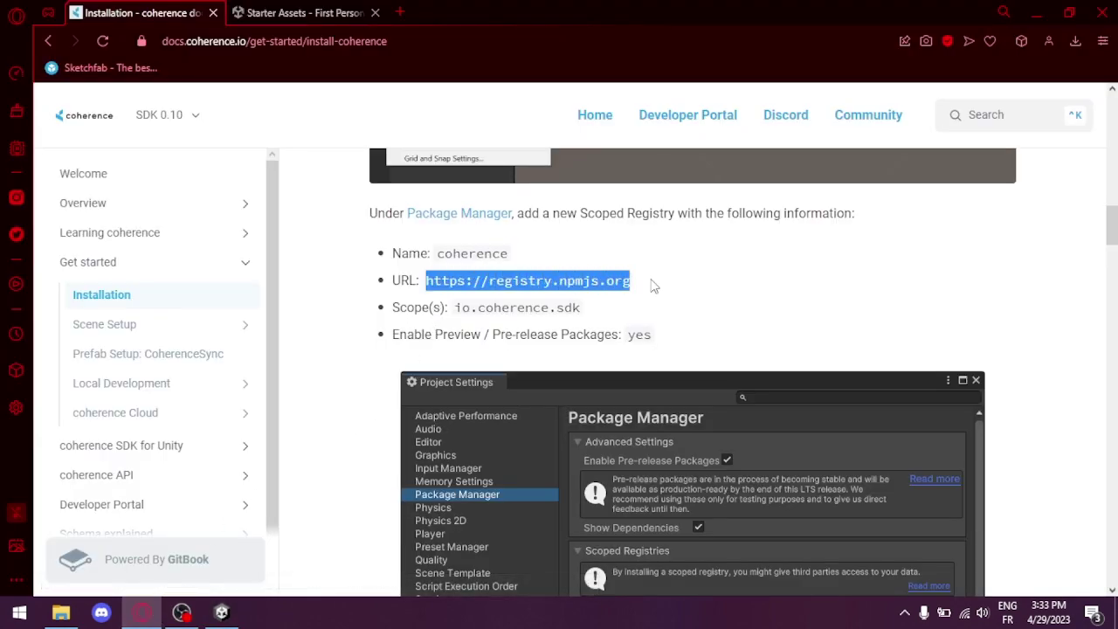
left_click(221, 612)
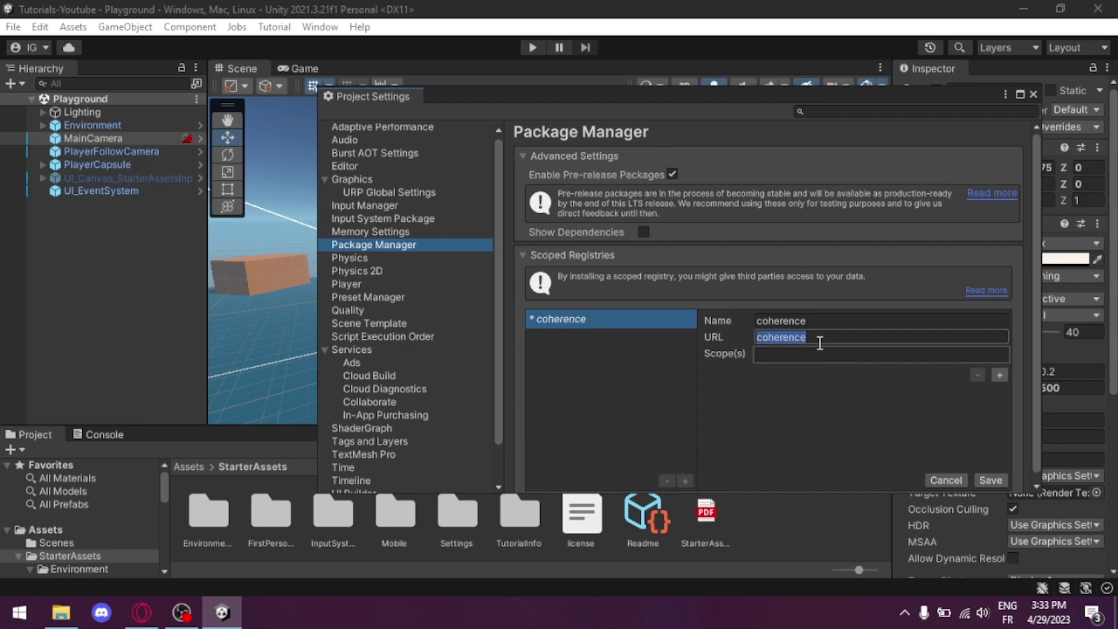
key("alt+Tab")
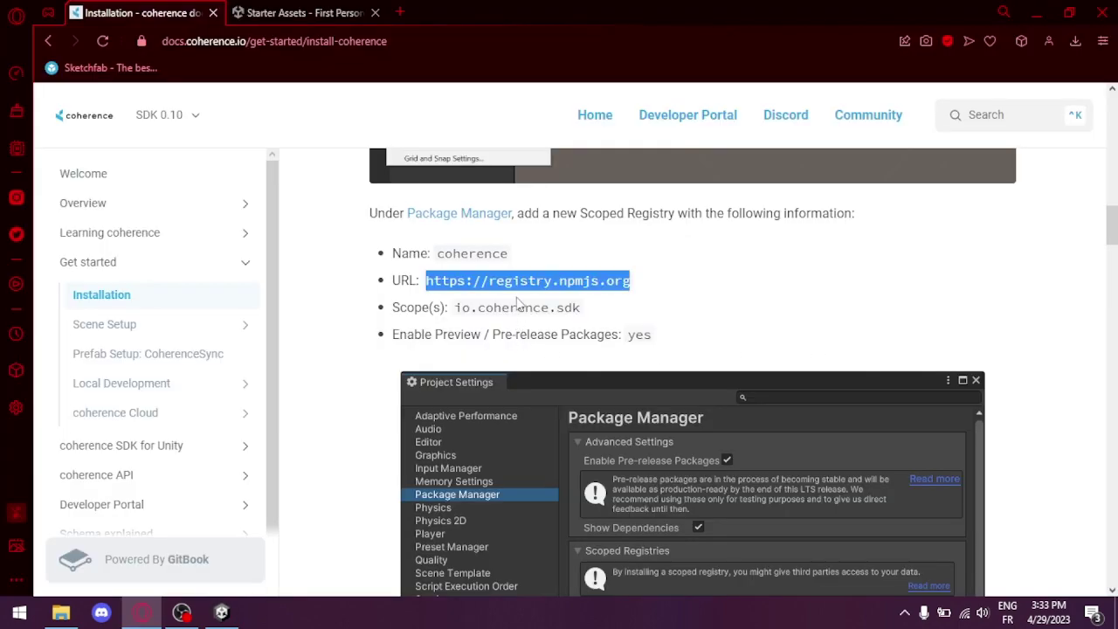
key("alt+Tab")
key("ctrl+v")
- Copy io.coherence.sdk from the browser docs into the registry's scope in Unity and save the scoped registry
key("alt+Tab")
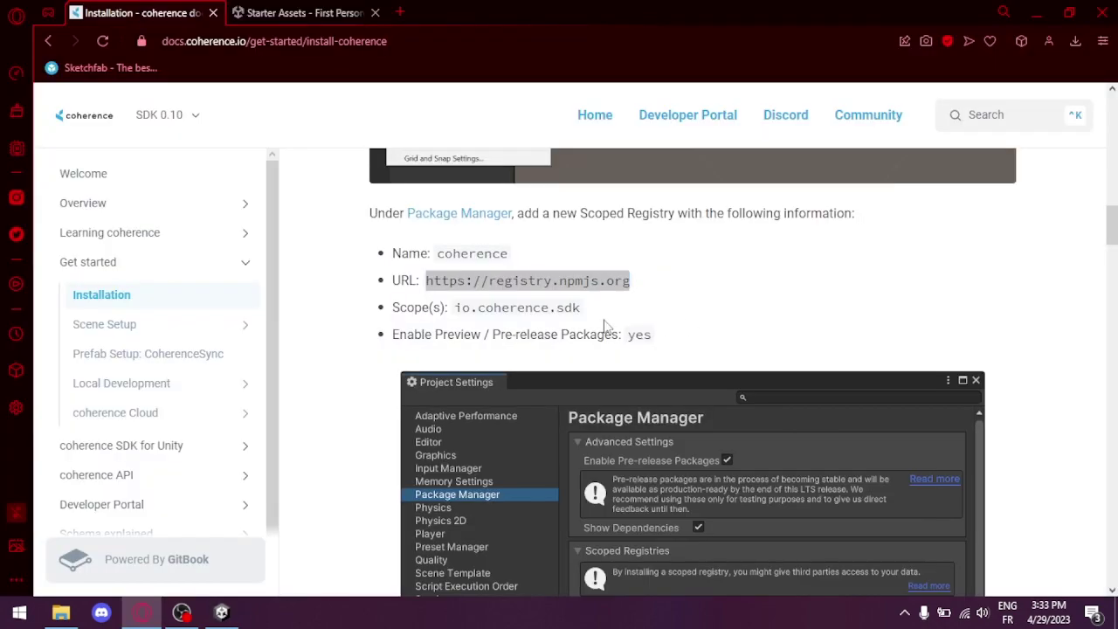
triple_click(503, 314)
left_click(454, 320)
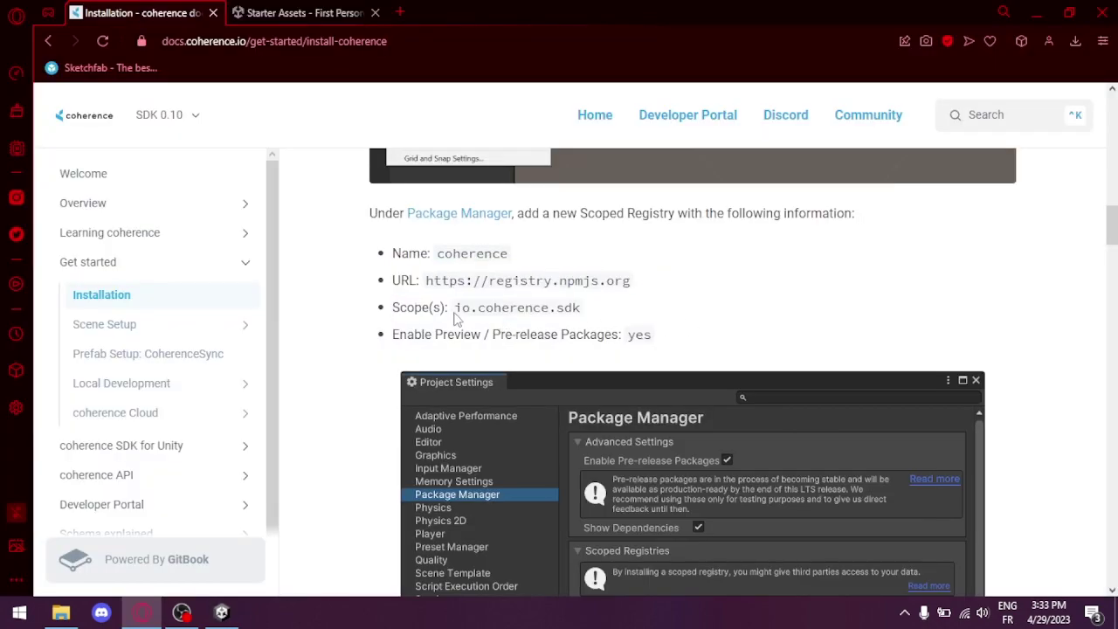
mouse_move(501, 307)
left_mouse_down()
mouse_move(580, 307)
mouse_move(480, 308)
left_mouse_up()
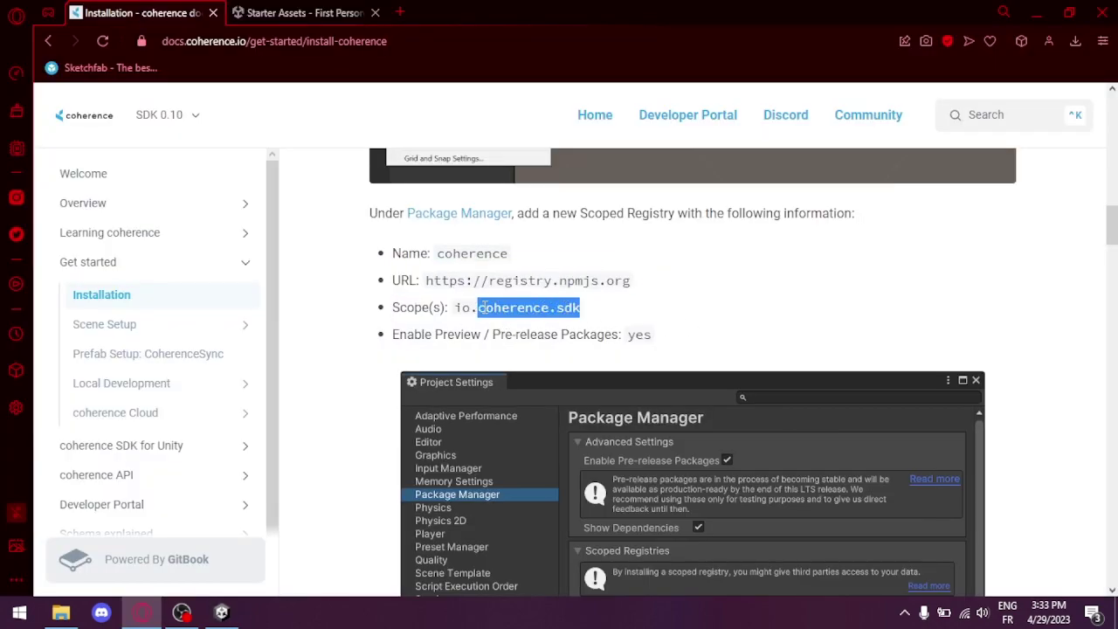
key("ctrl+c")
key("alt+Tab")
left_click(821, 355)
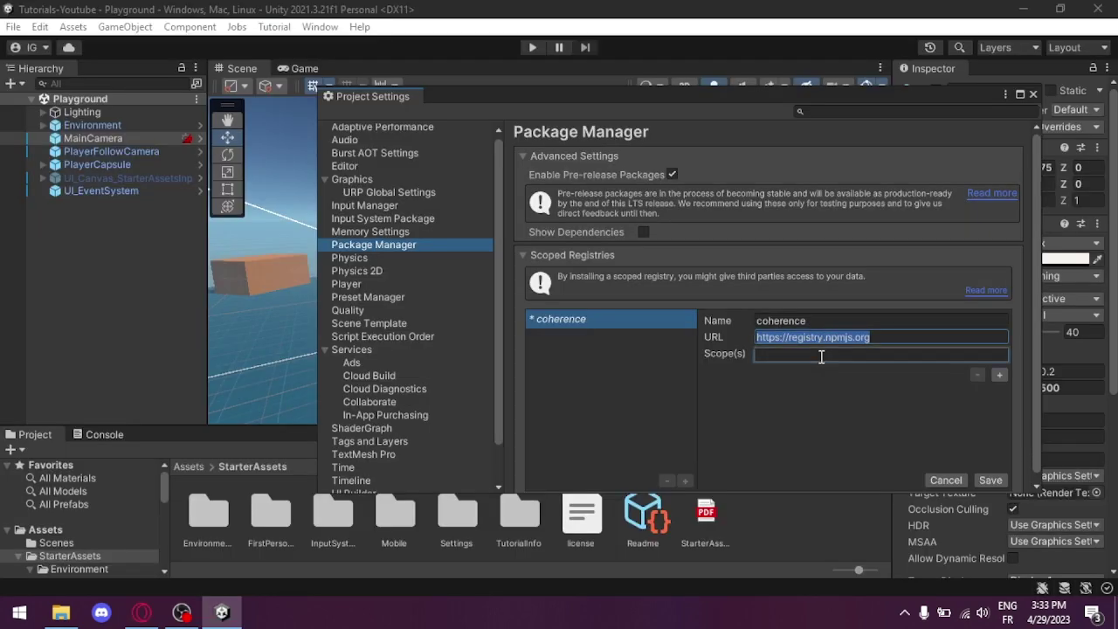
key("ctrl+v")
key("Return")
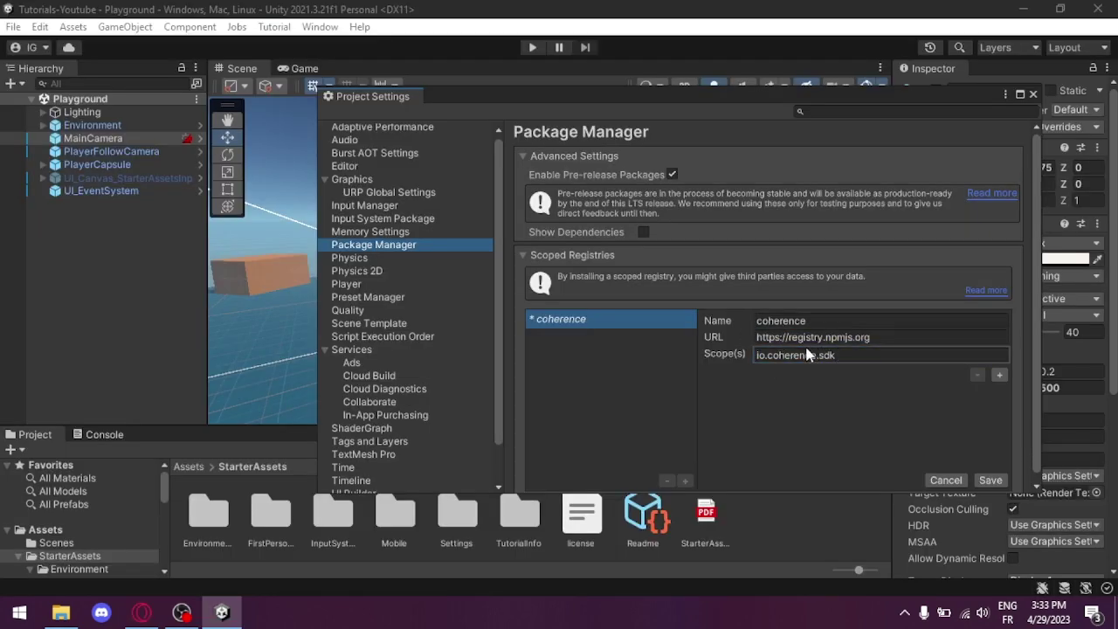
left_click(985, 482)
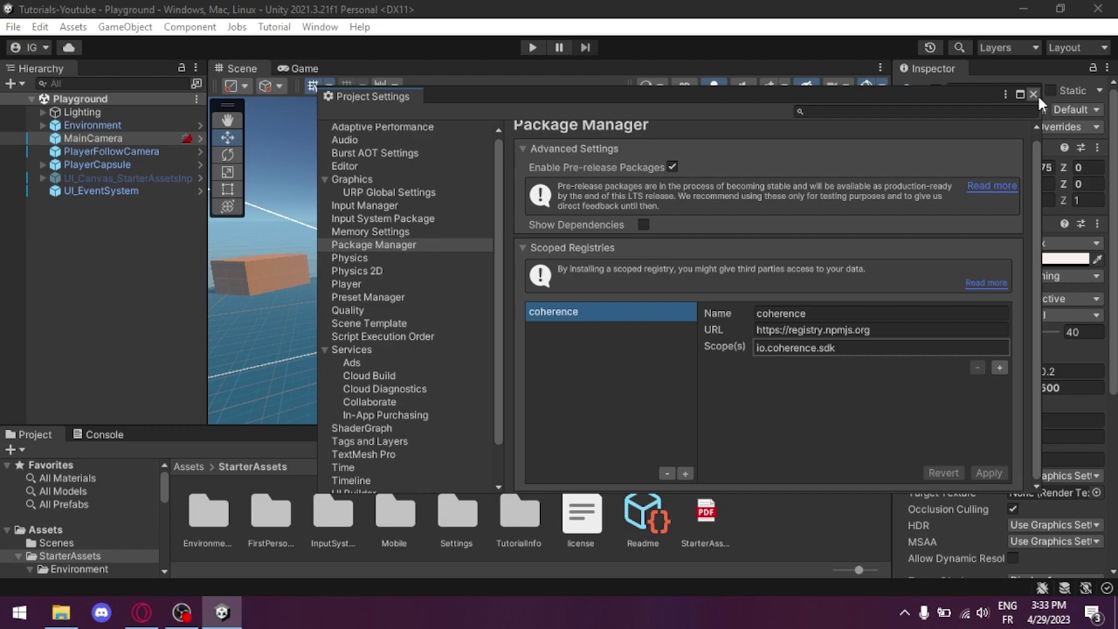
- Close the project settings and open the Package Manager window, switching its package source to My Registries
left_click(1035, 93)
left_click(339, 27)
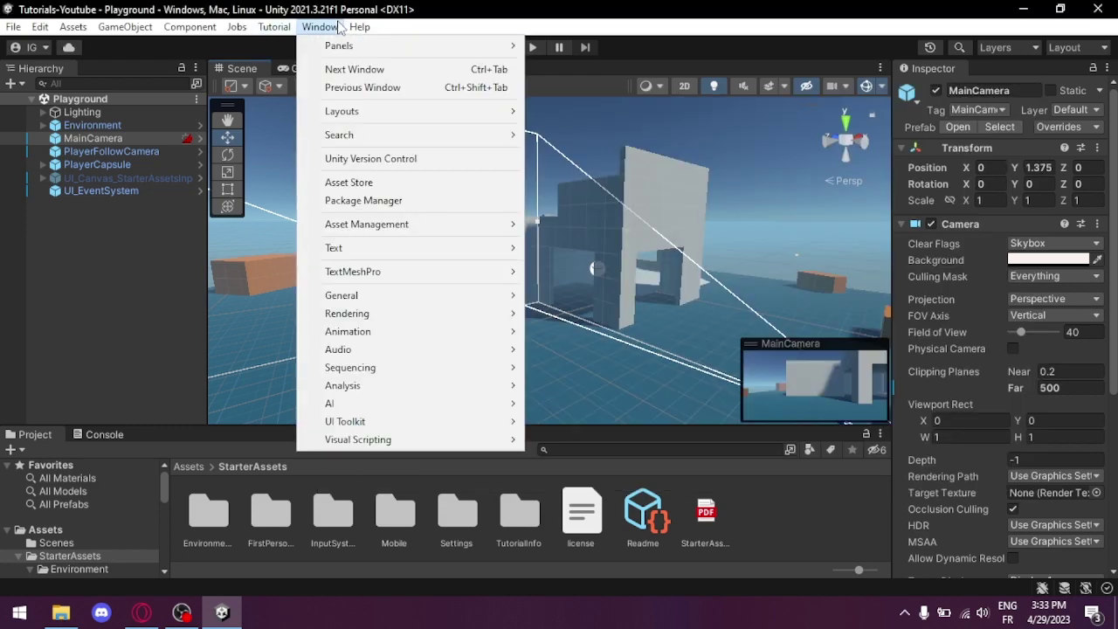
left_click(390, 199)
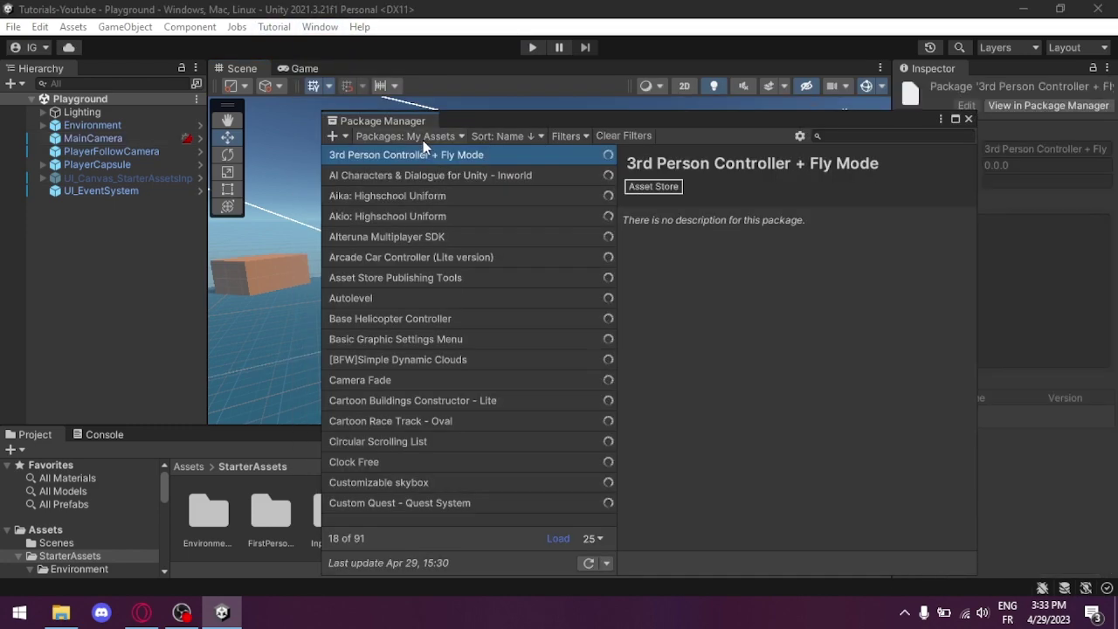
left_click(442, 136)
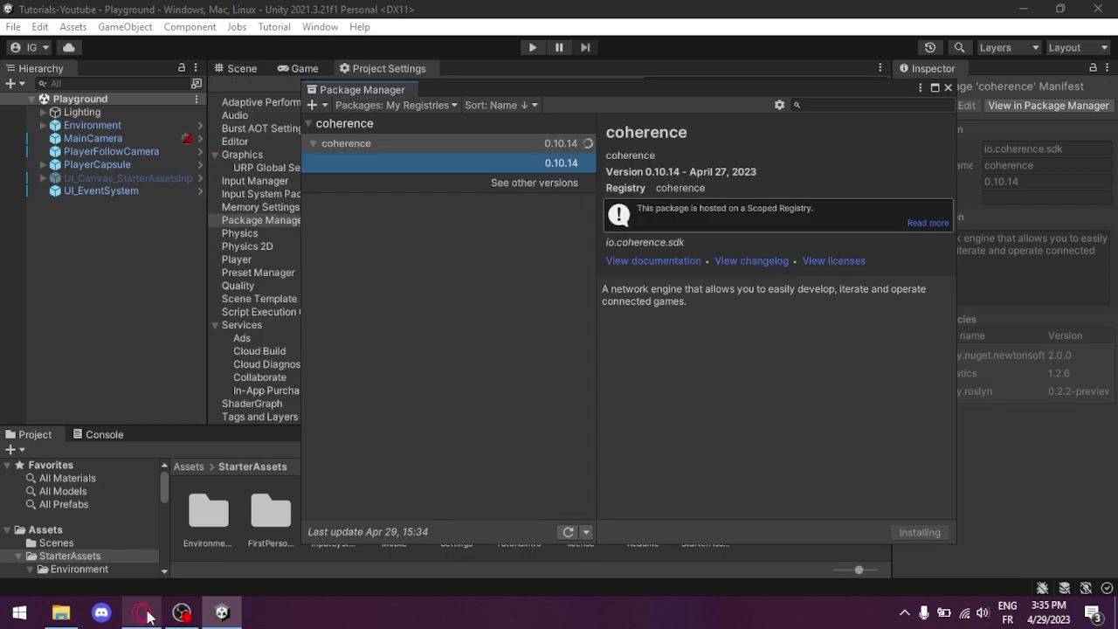
mouse_move(142, 614)
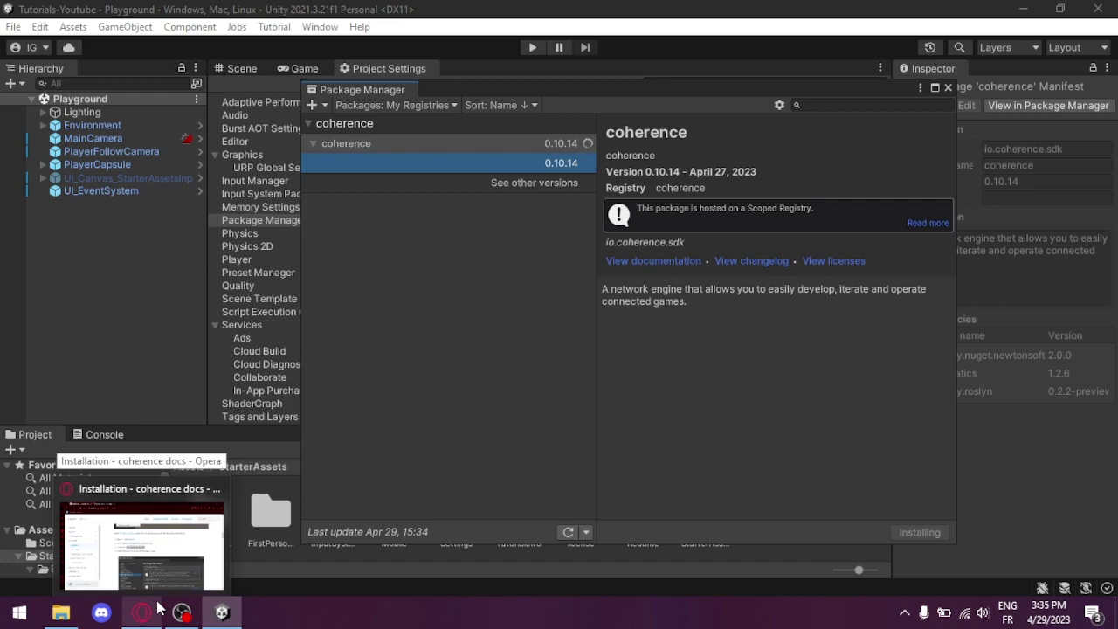
left_click(182, 613)
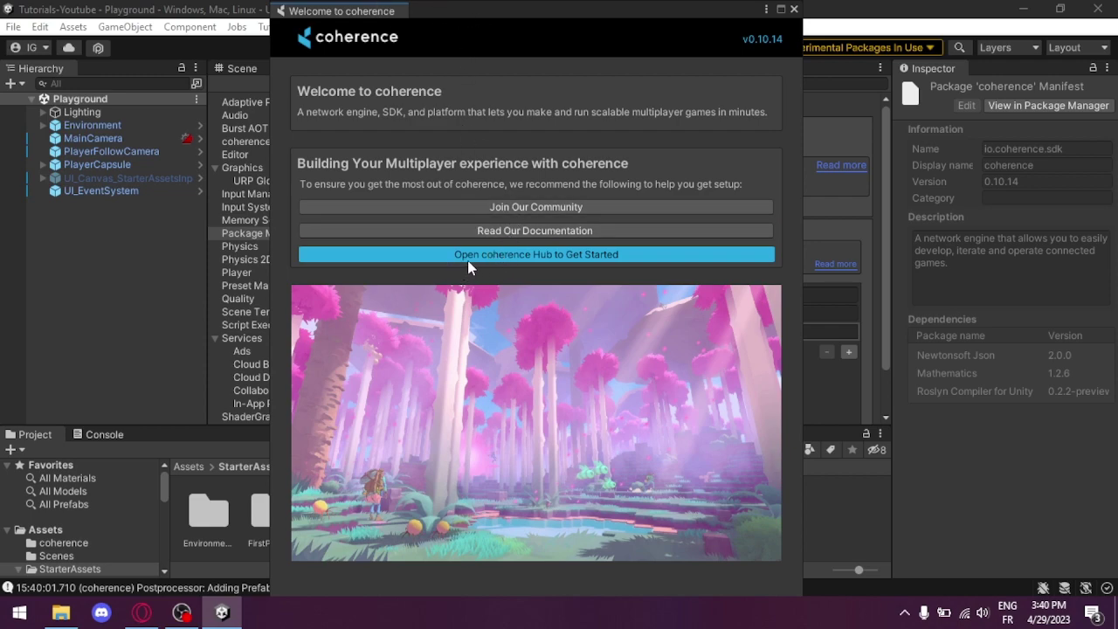
- Open the coherence Hub from the welcome window, close the welcome window, and dock the Hub beside Project Settings
left_click(542, 257)
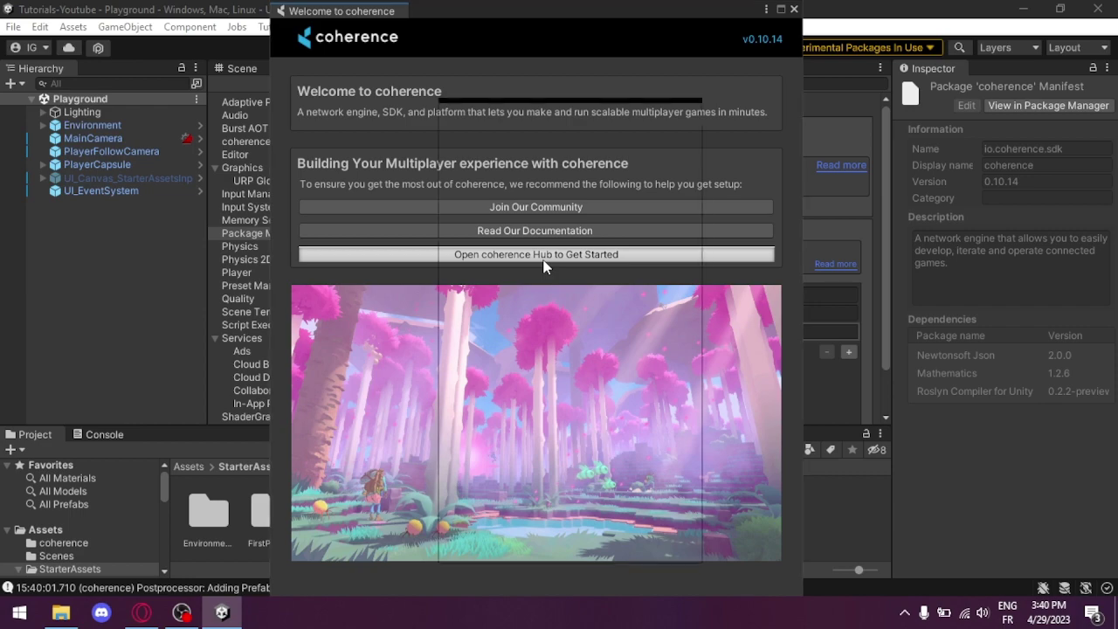
left_click(792, 10)
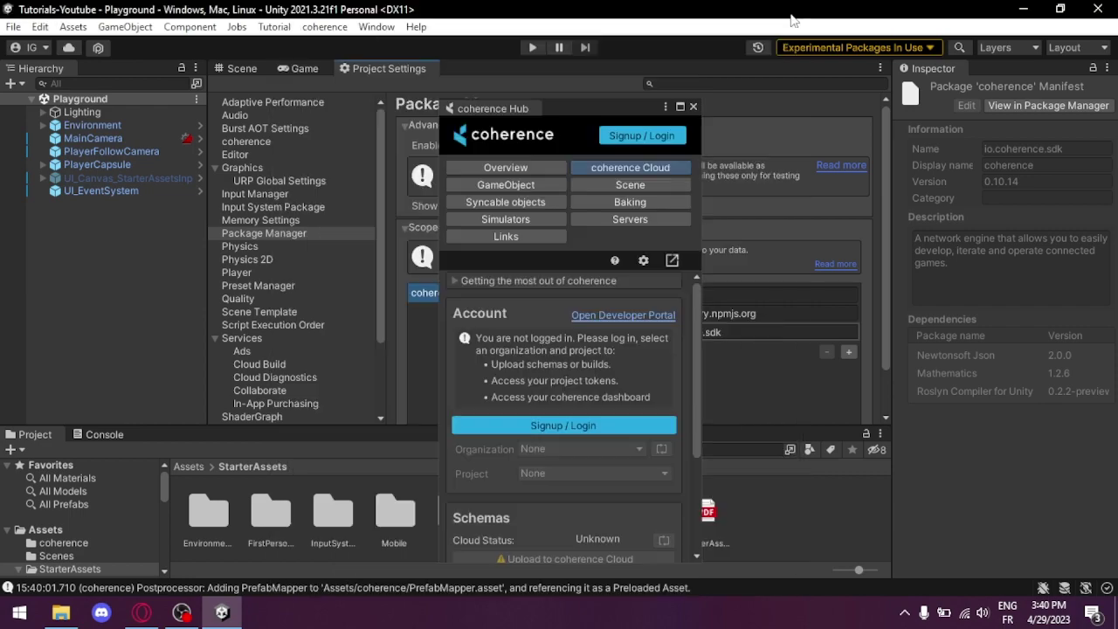
left_click_drag(507, 108, 480, 72)
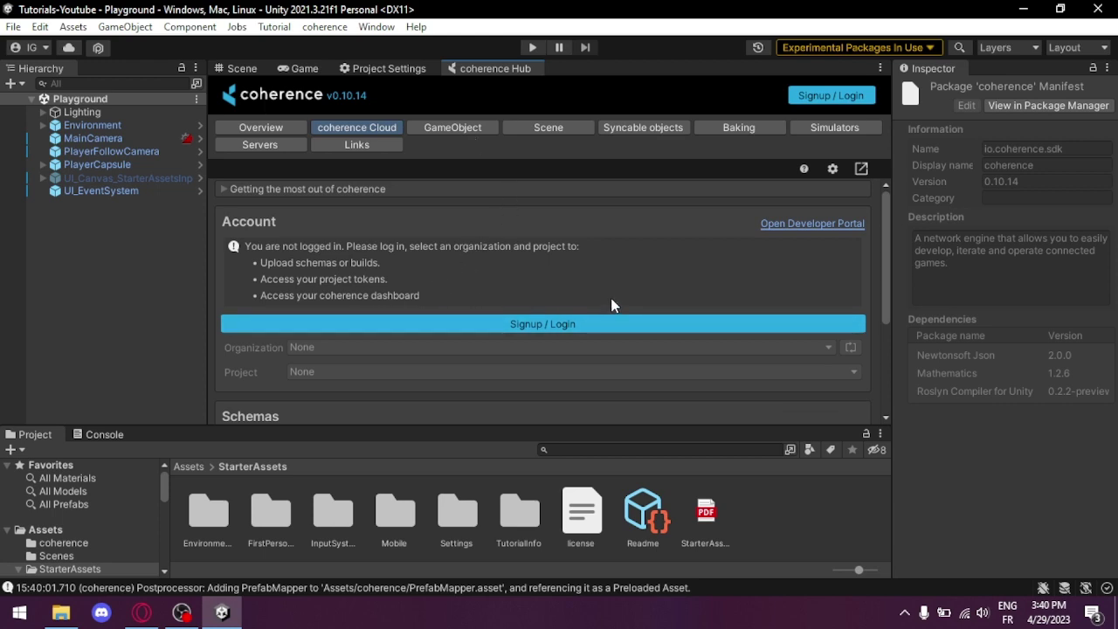
- Log in to the coherence account through the browser, and return to the Unity editor
left_click(539, 326)
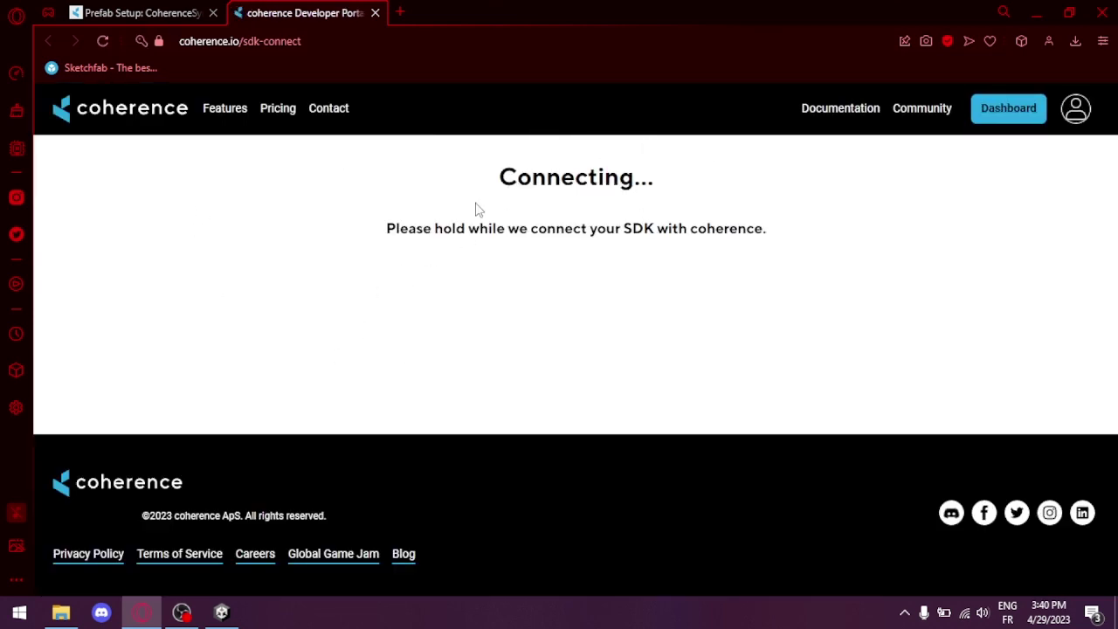
left_click_drag(463, 193, 623, 212)
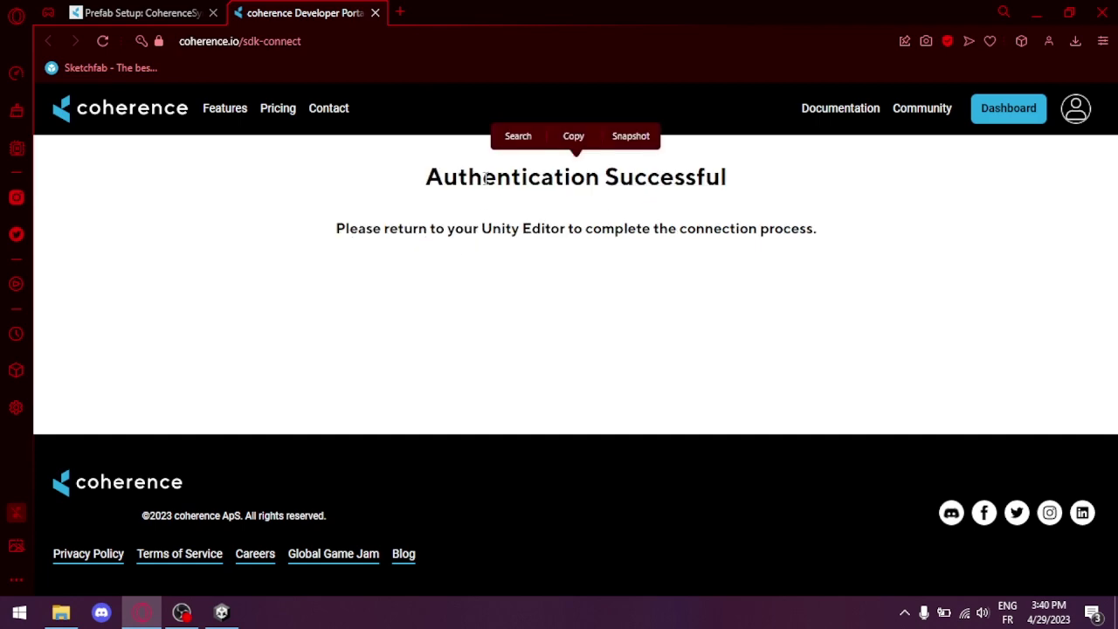
left_click_drag(427, 178, 681, 189)
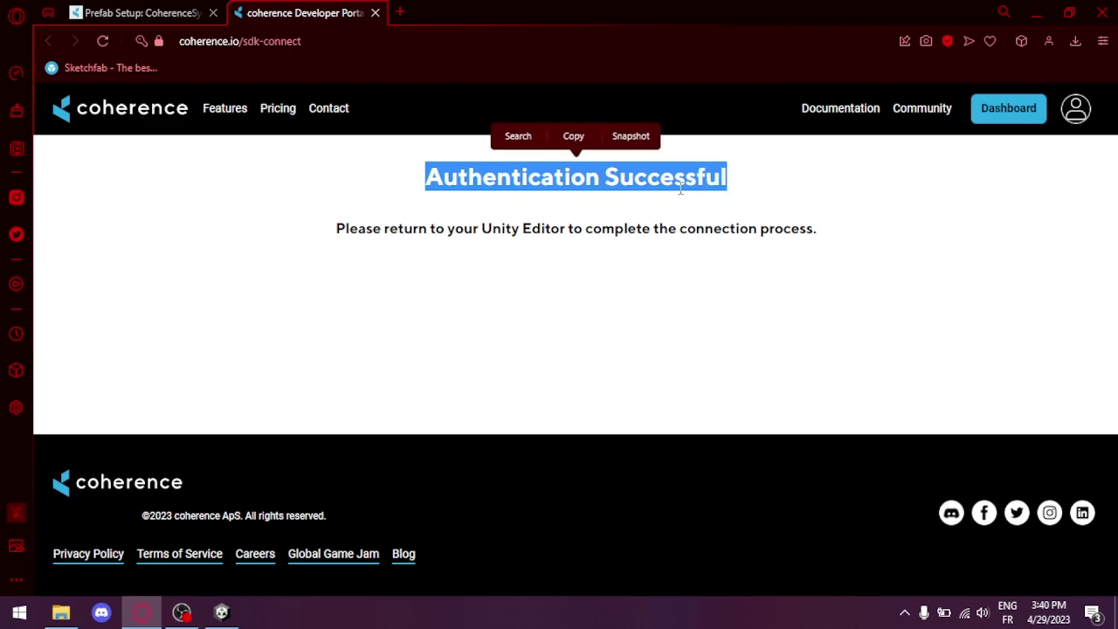
left_click_drag(297, 233, 834, 234)
left_click(222, 613)
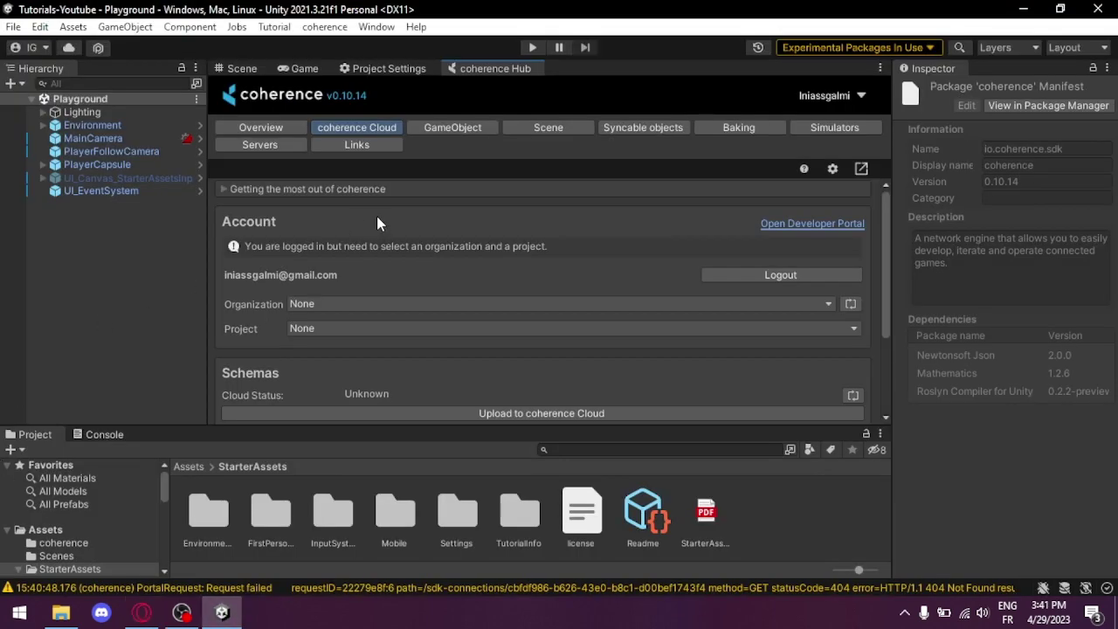
- Link the coherence account's organization and the Nekosekai project, and show the Hub's overview
left_click(329, 304)
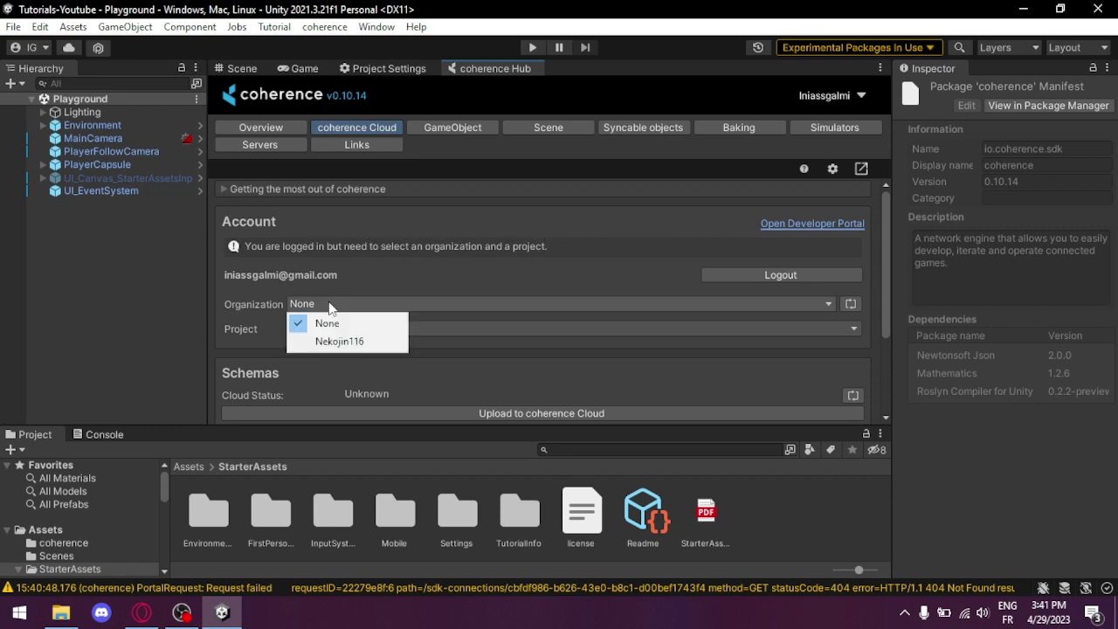
left_click(325, 346)
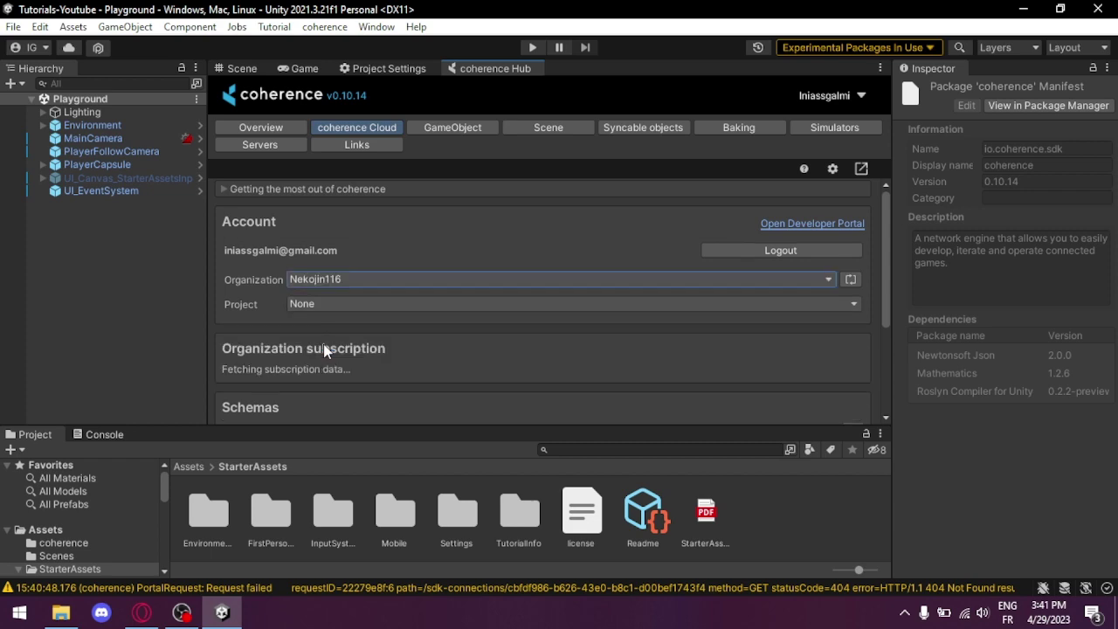
left_click(333, 305)
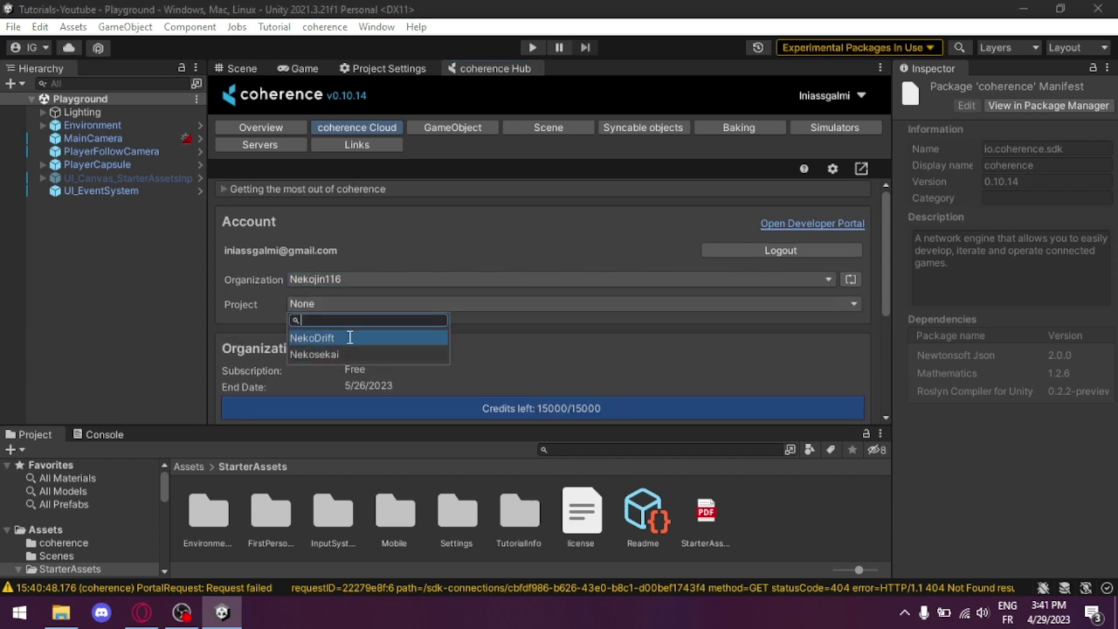
left_click(345, 354)
scroll(395, 250, "down", 5)
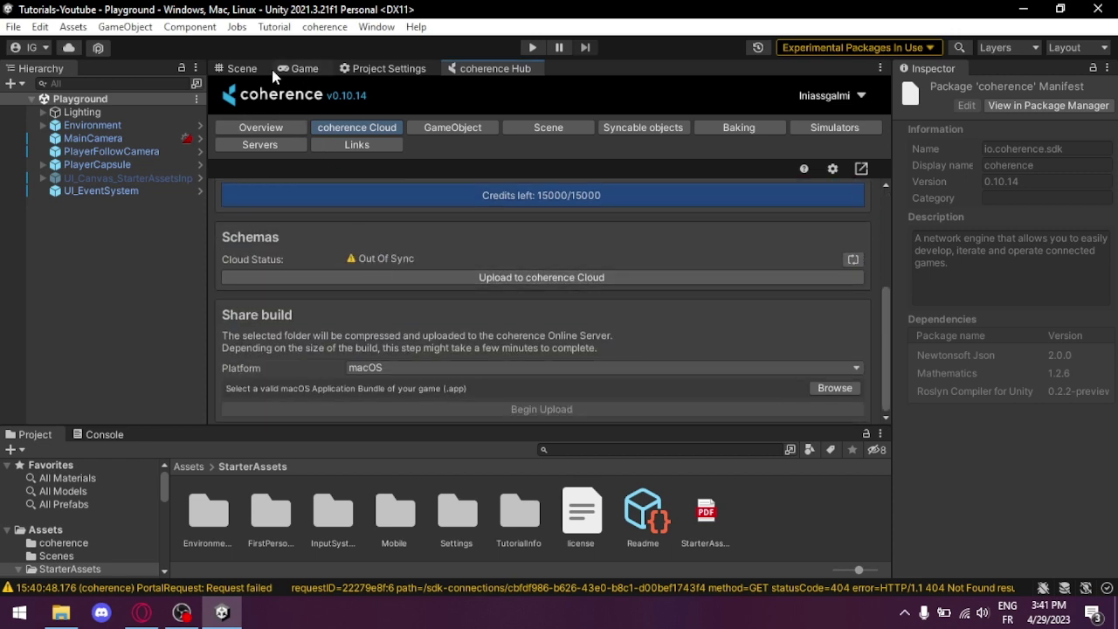
left_click(269, 133)
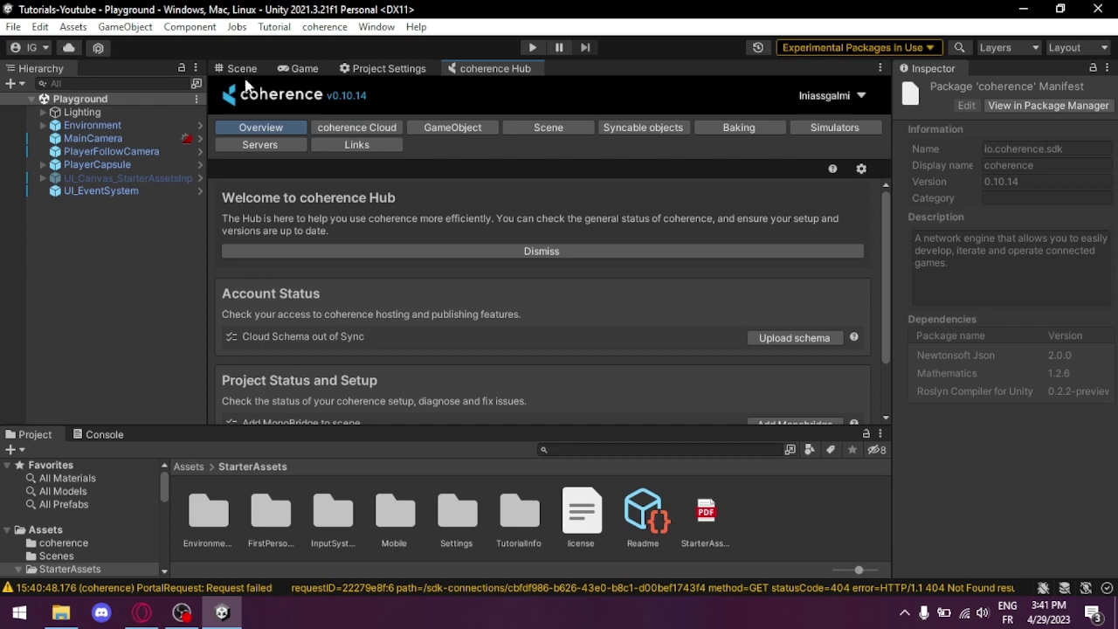
- Create a coherence MonoBridge in the Playground scene and select it with the Inspector widened to show its settings
left_click(242, 69)
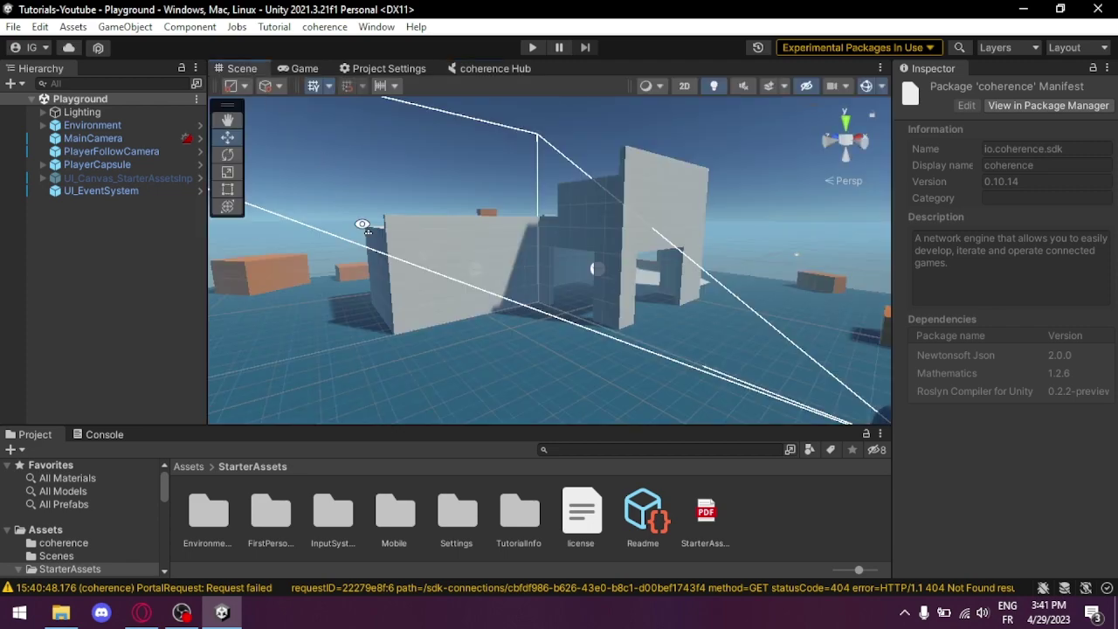
right_click_drag(362, 230, 253, 205)
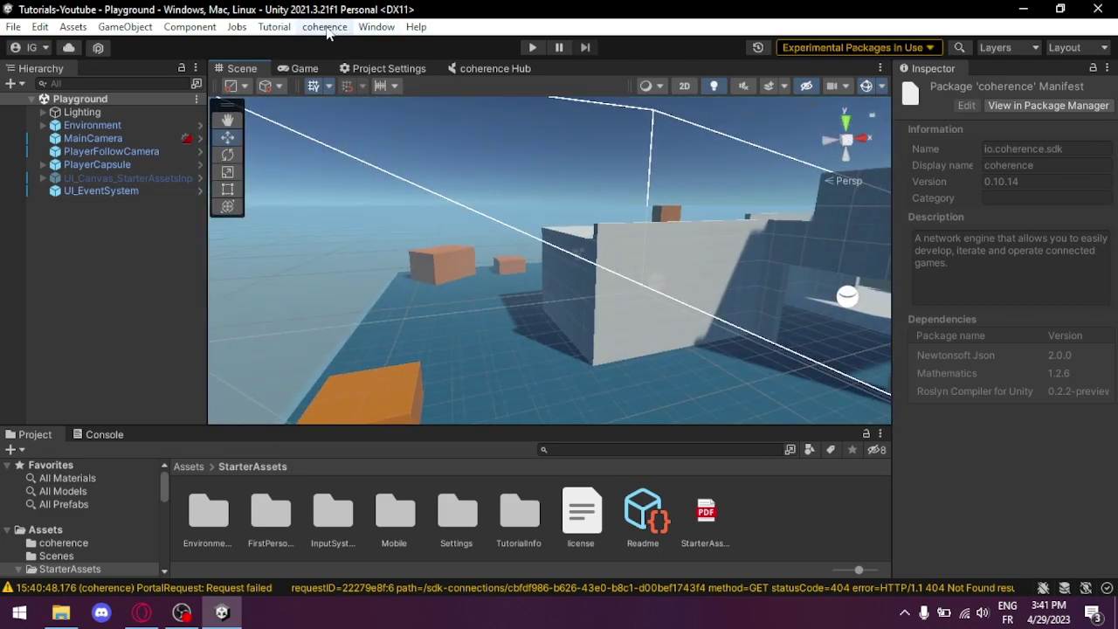
left_click(324, 27)
mouse_move(358, 129)
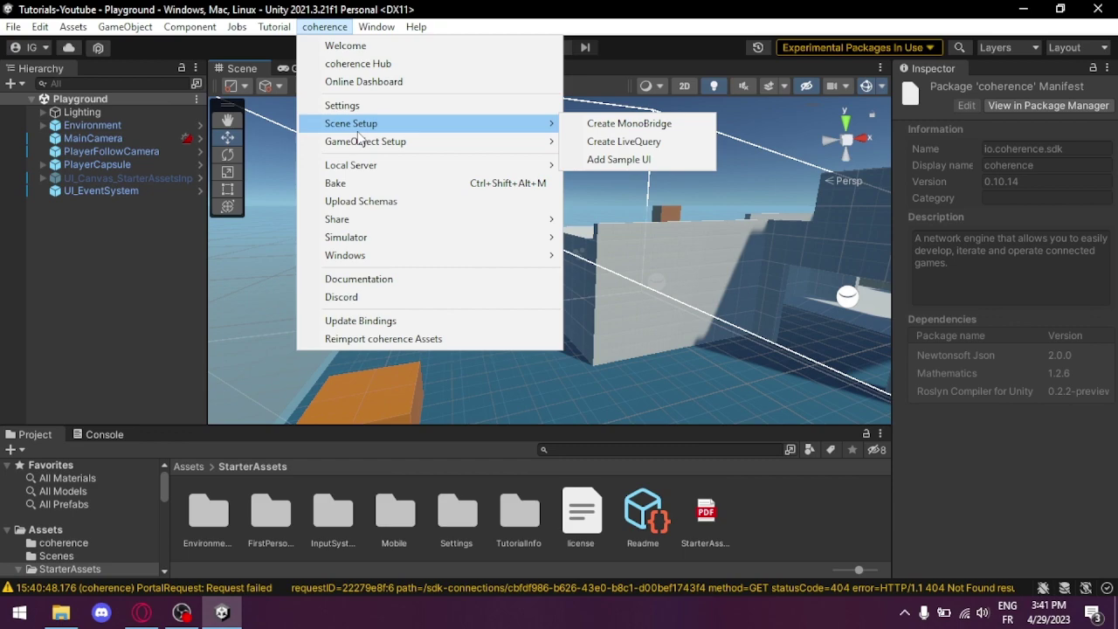
left_click(609, 127)
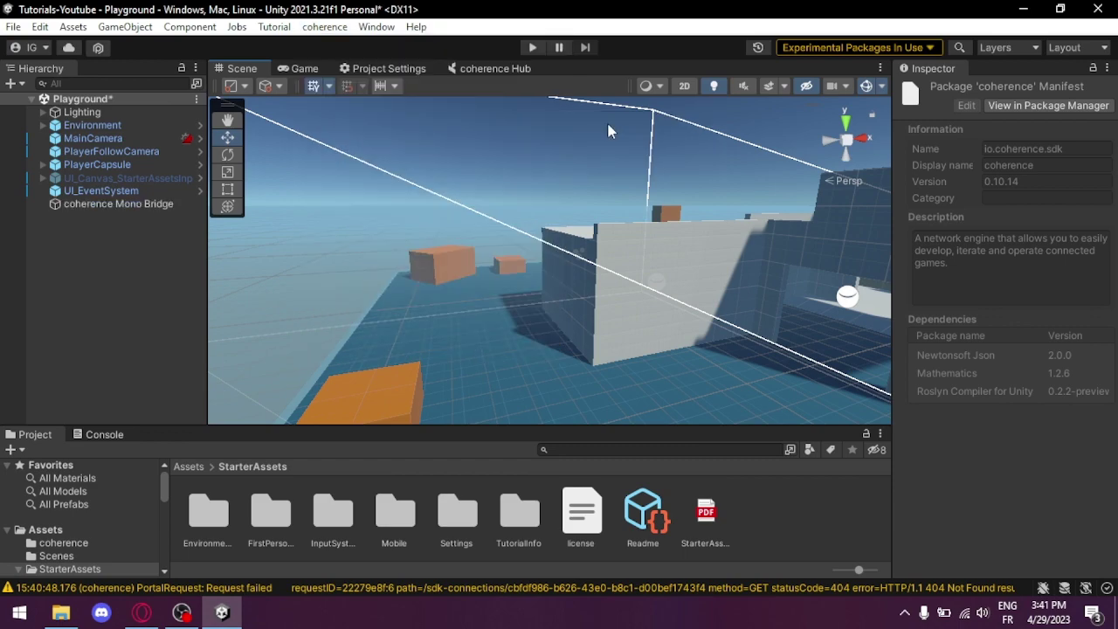
left_click(154, 204)
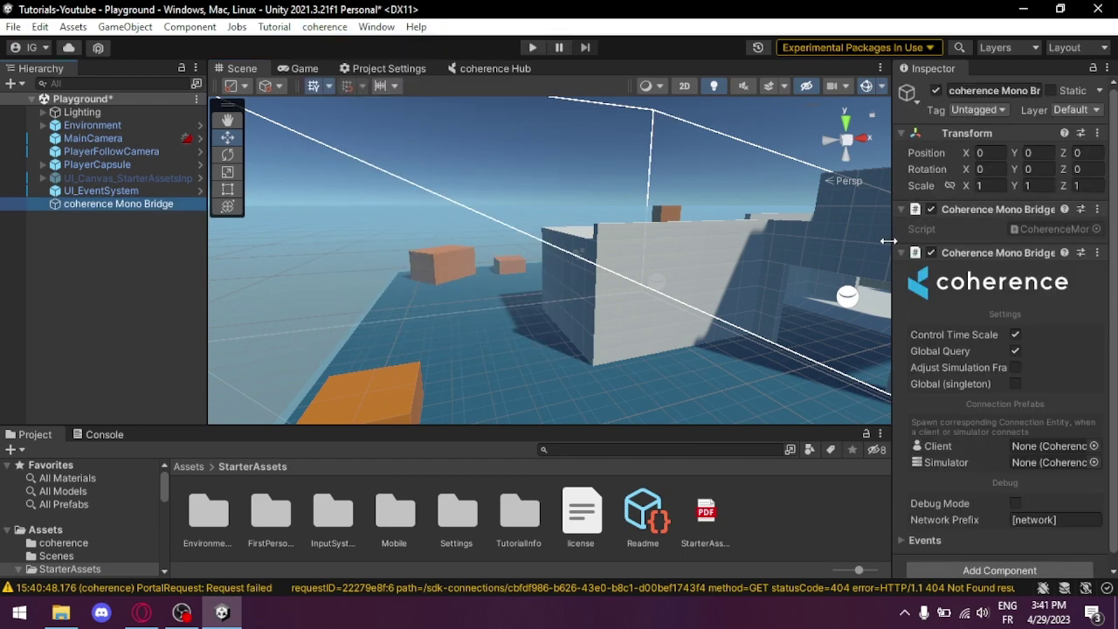
left_click_drag(887, 218, 852, 265)
scroll(1027, 298, "down", 1)
scroll(1026, 298, "up", 1)
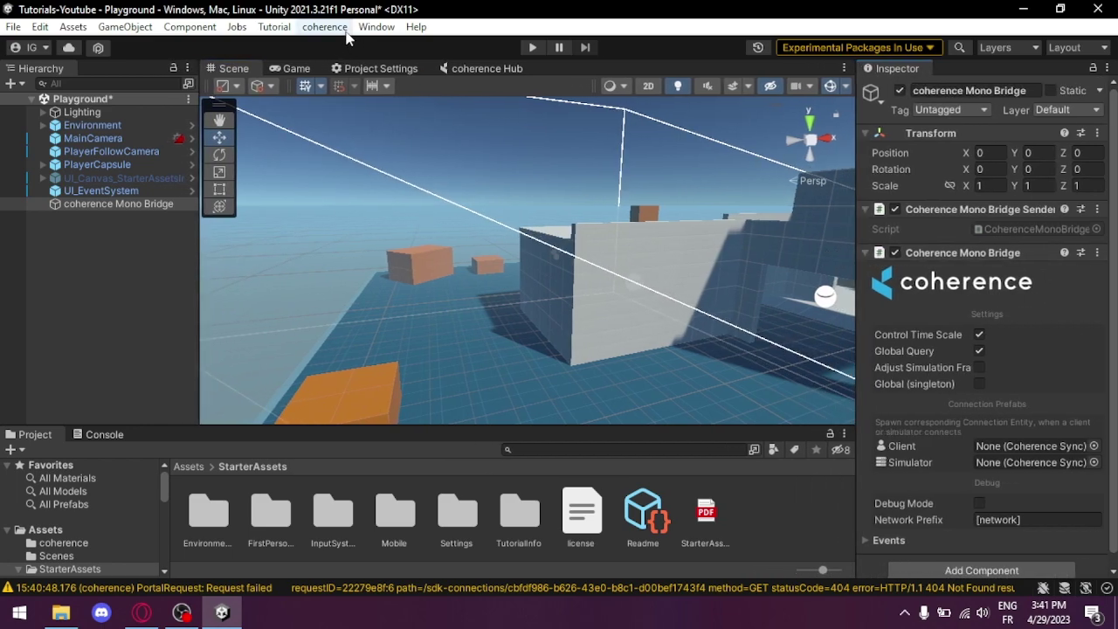
- Create a coherence LiveQuery in the Playground scene
left_click(327, 28)
mouse_move(355, 128)
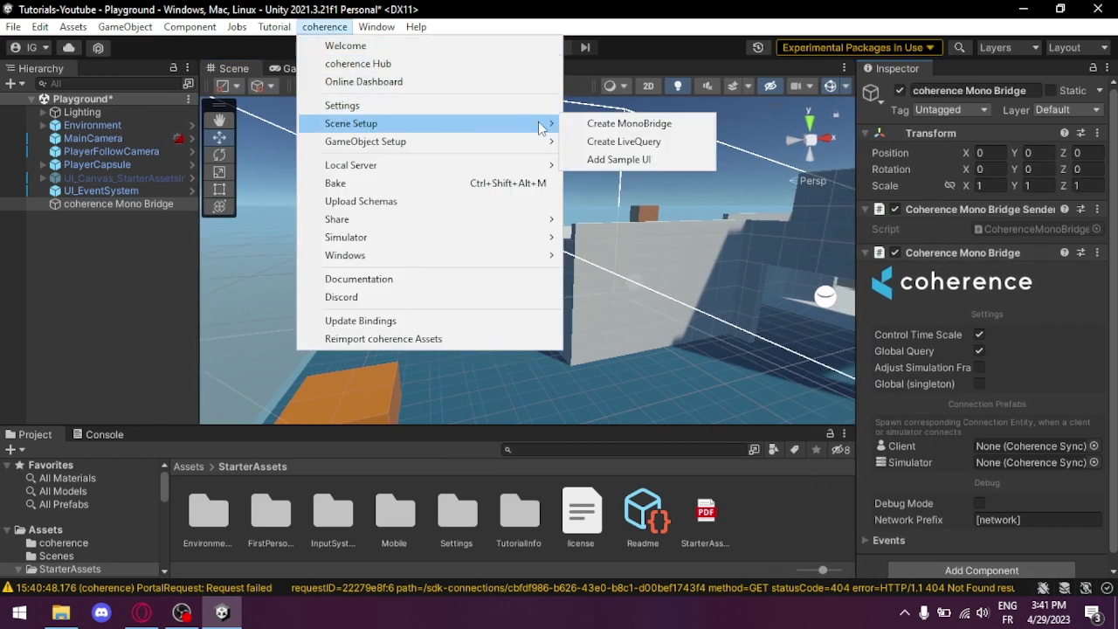
left_click(601, 142)
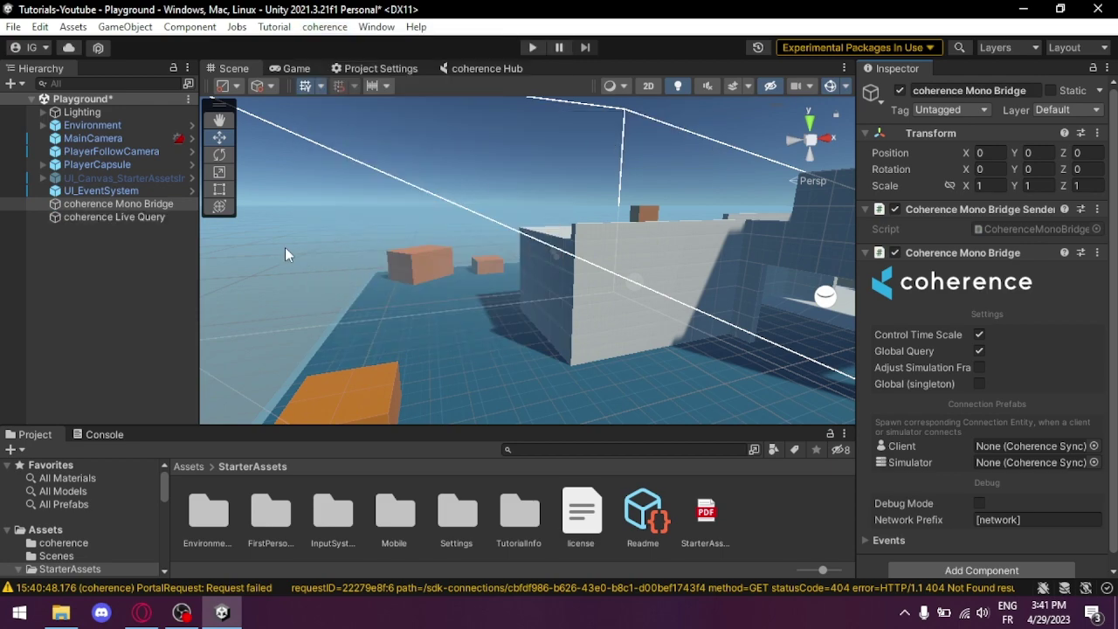
- Set the coherence Live Query's radius to 90 and examine its bounds around the playground
double_click(103, 217)
left_click_drag(551, 265, 329, 221, "alt")
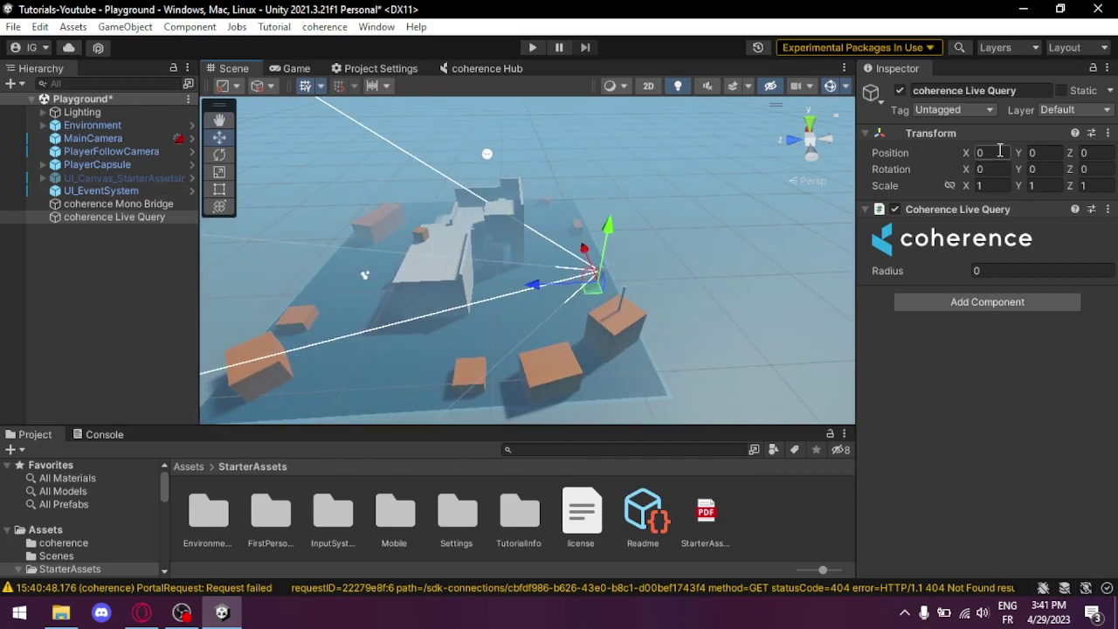
left_click(988, 268)
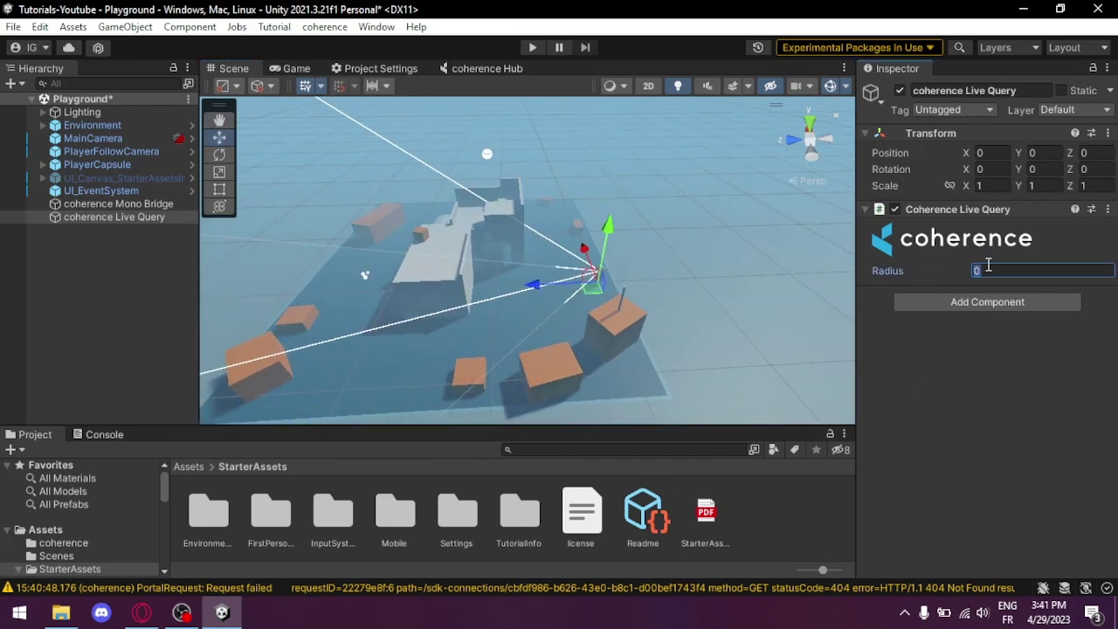
type("90A")
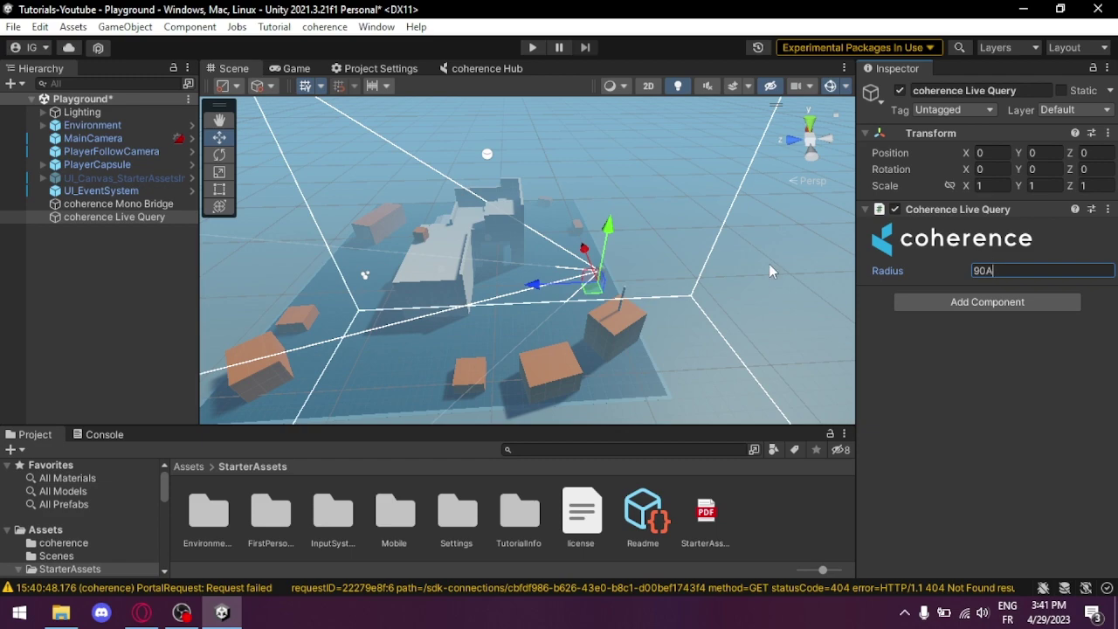
right_click_drag(785, 274, 1097, 376)
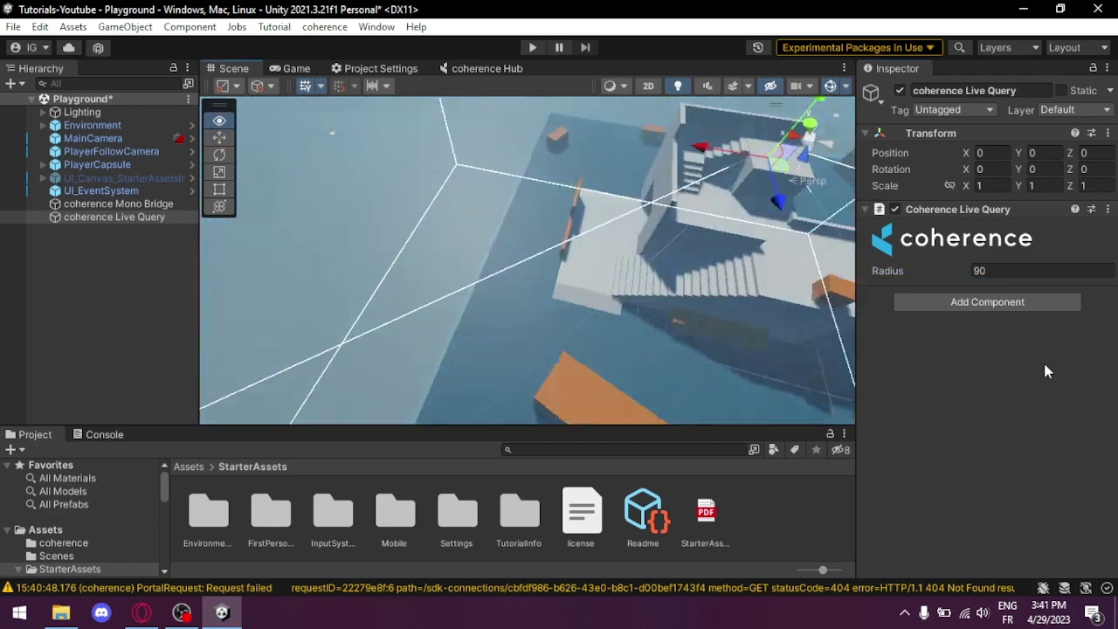
right_click_drag(1111, 329, 315, 214)
left_click_drag(315, 215, 742, 232, "alt")
right_click_drag(741, 231, 928, 215)
- Focus the scene view on MainCamera and view it together with the player capsule
double_click(123, 179)
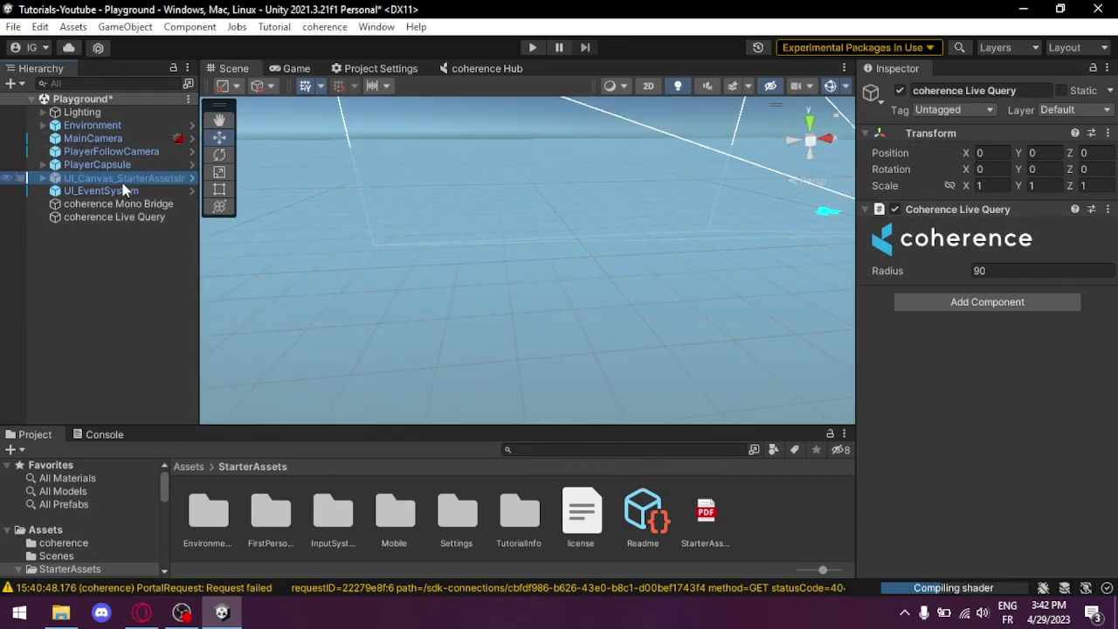
double_click(122, 126)
double_click(123, 137)
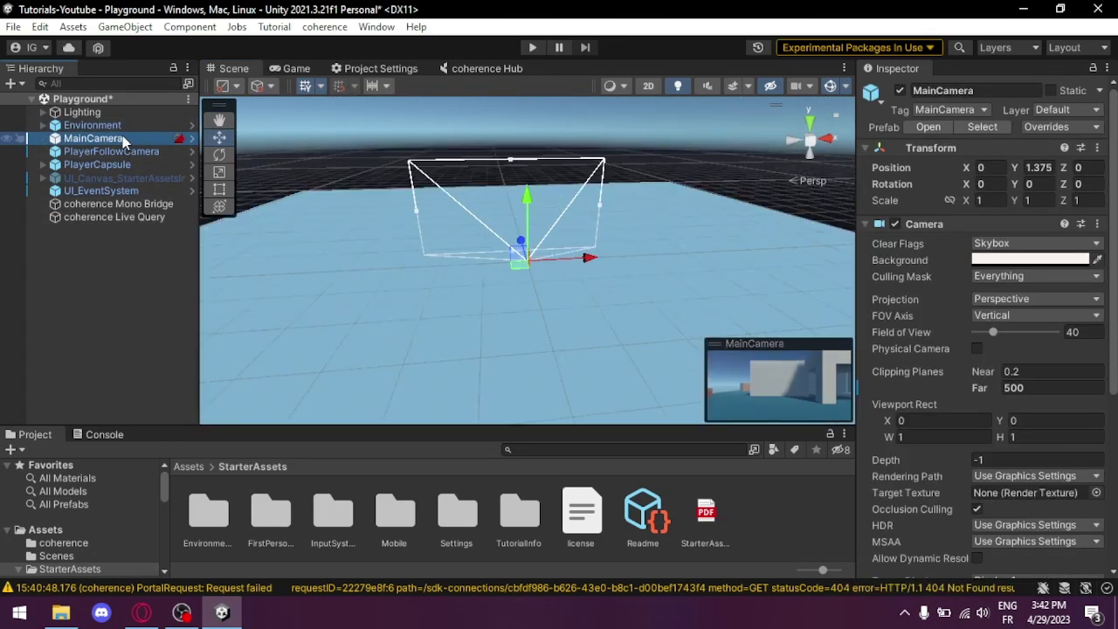
right_click_drag(441, 246, 619, 202)
key("w")
left_click_drag(620, 204, 608, 204, "alt")
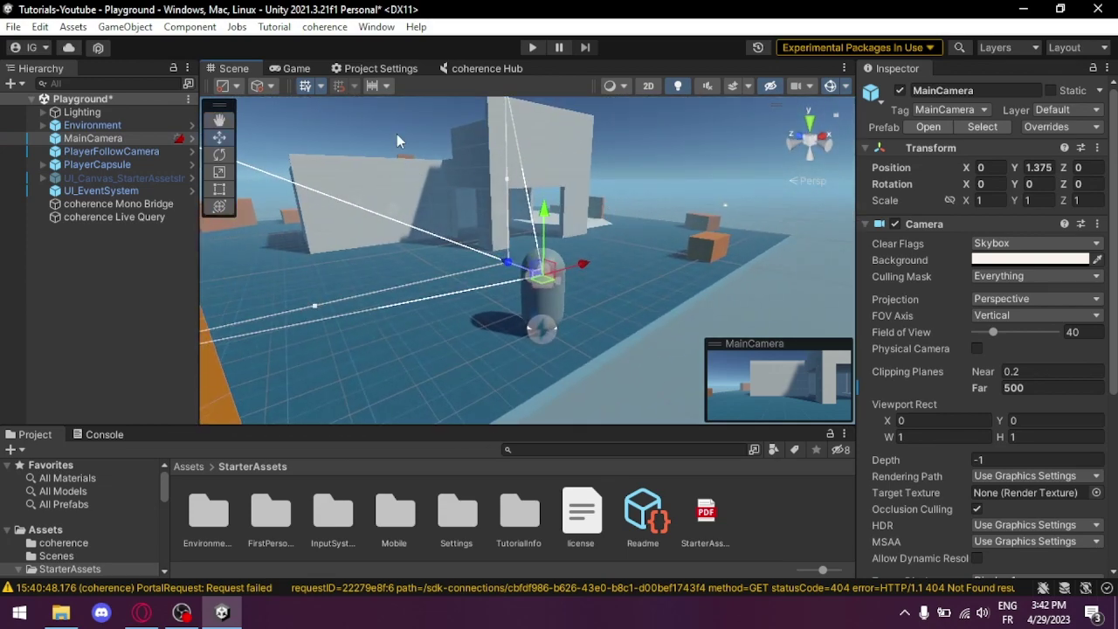
- Add the coherence Sample UI to the Playground scene
left_click(377, 27)
left_click(346, 29)
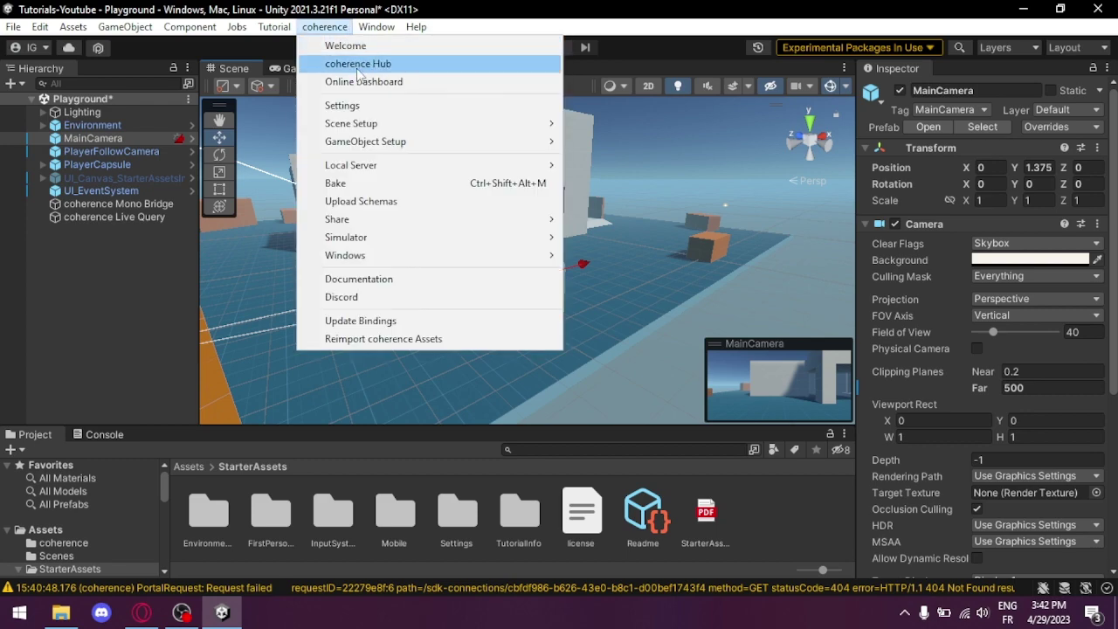
mouse_move(371, 144)
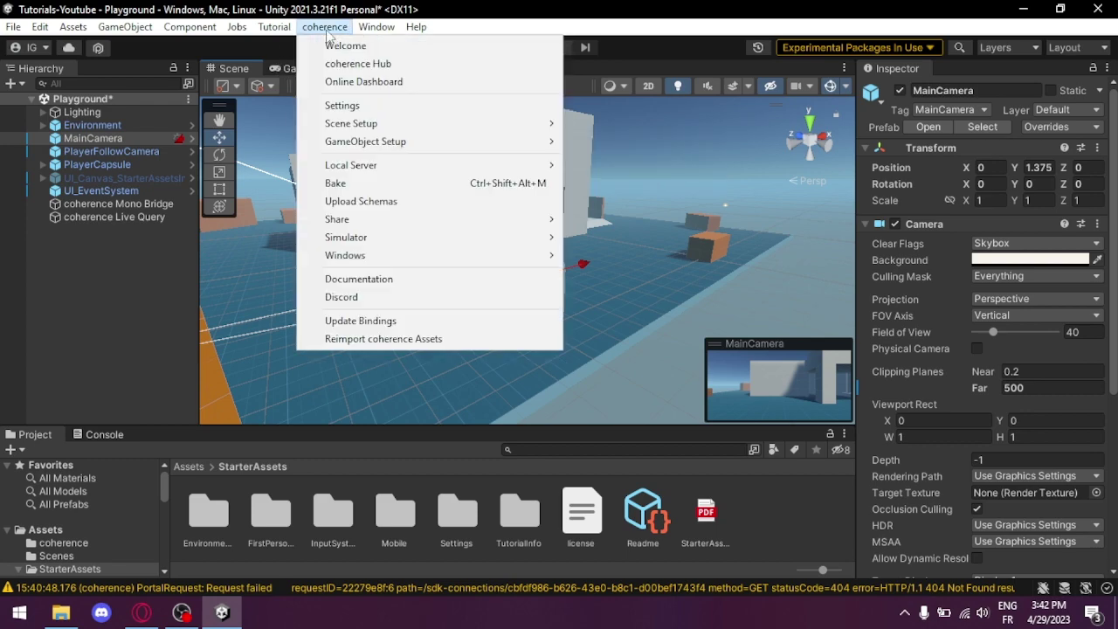
mouse_move(375, 123)
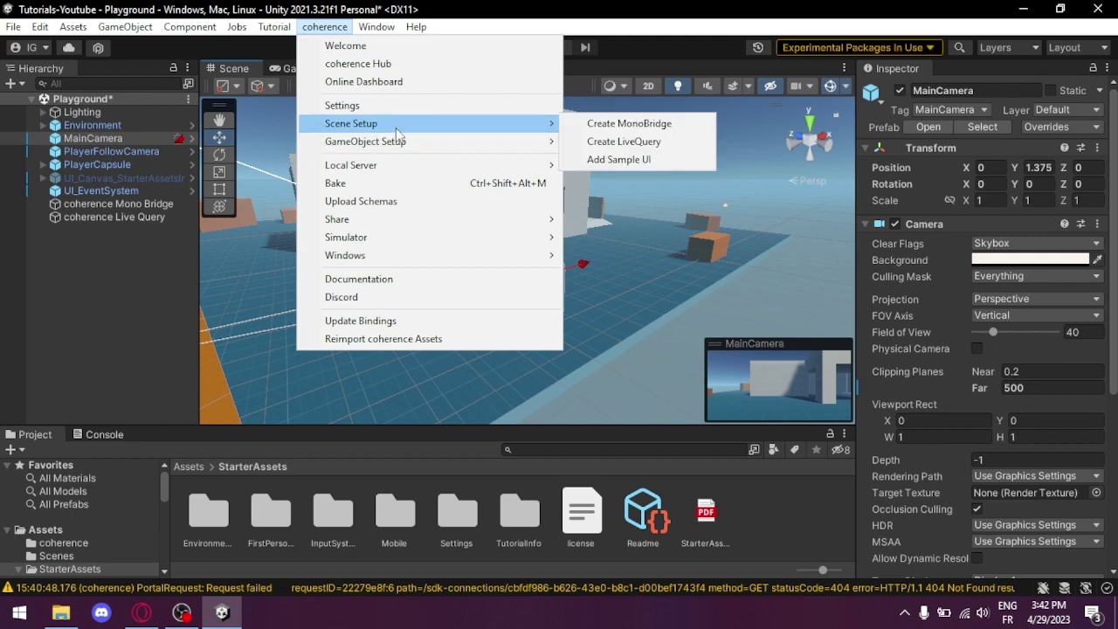
left_click(623, 161)
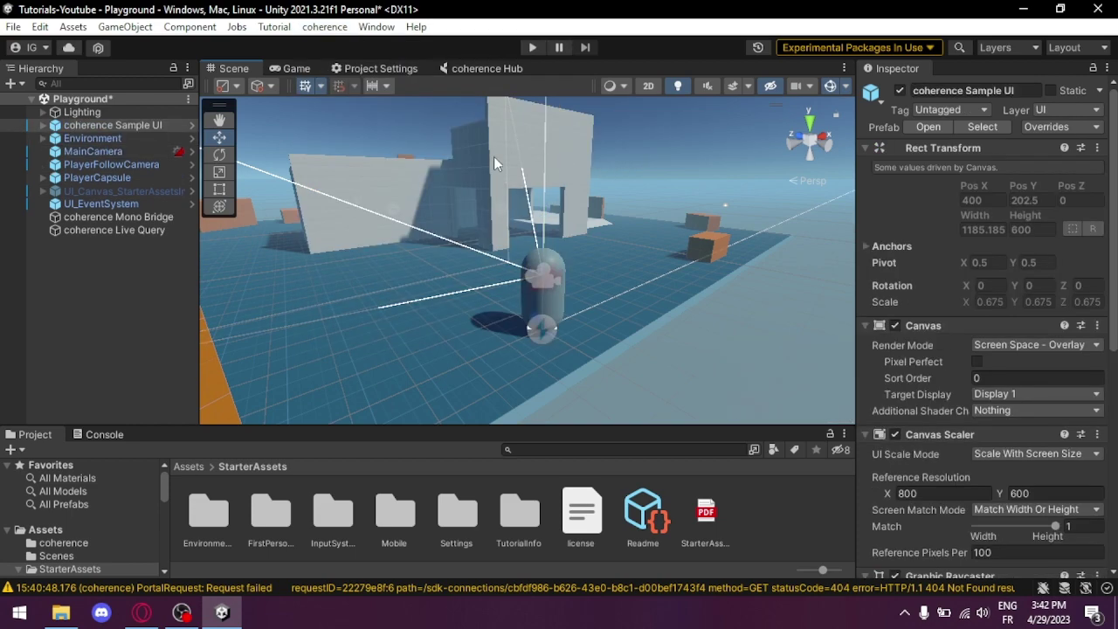
left_click(306, 67)
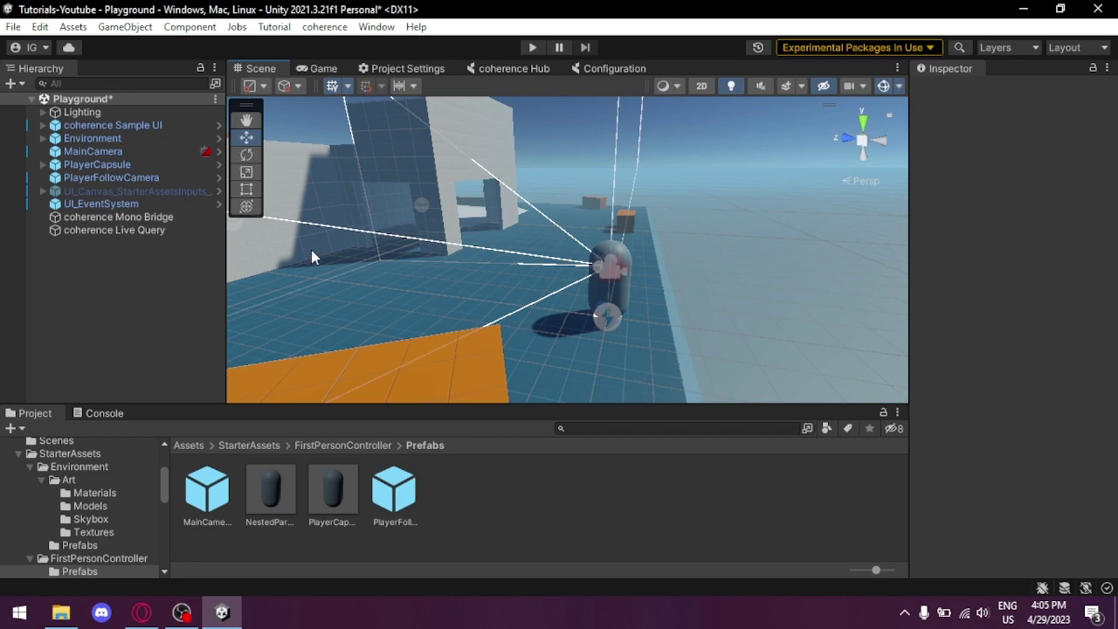
- Unpack the PlayerCapsule prefab instance completely in the Playground scene
left_click(131, 164)
left_click_drag(673, 262, 519, 94, "alt")
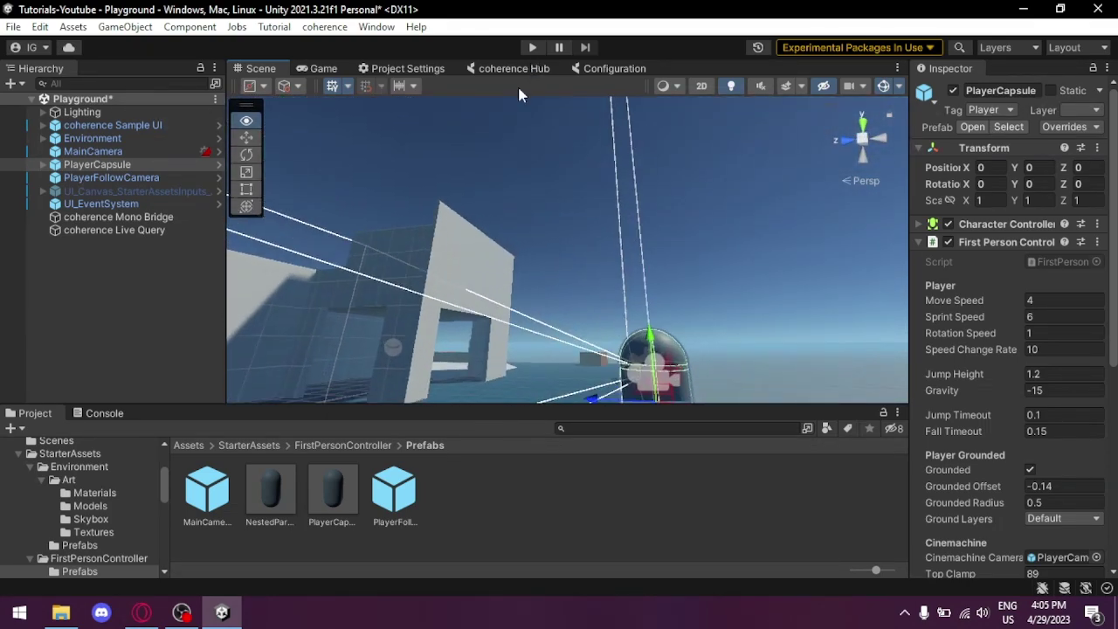
right_click_drag(519, 94, 797, 242)
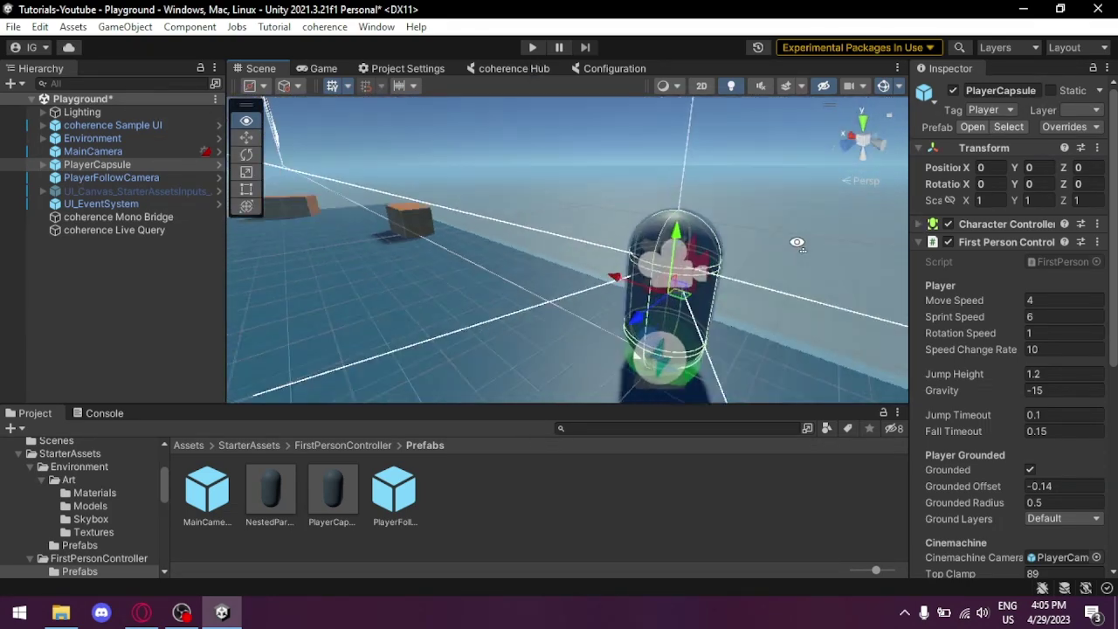
left_click_drag(798, 244, 863, 179, "alt")
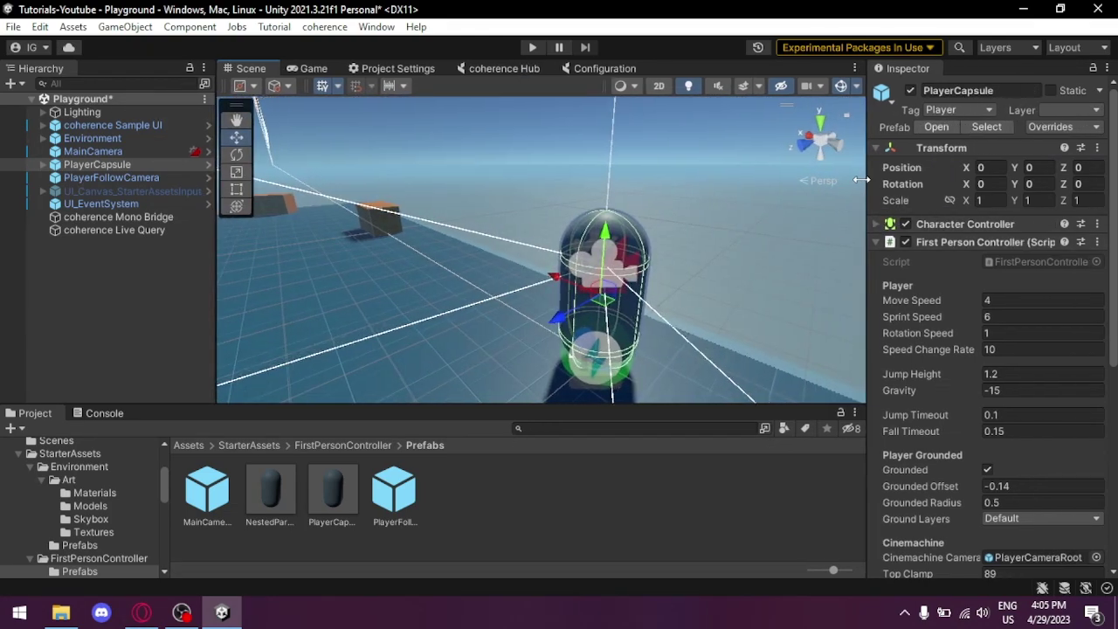
right_click(118, 166)
mouse_move(163, 212)
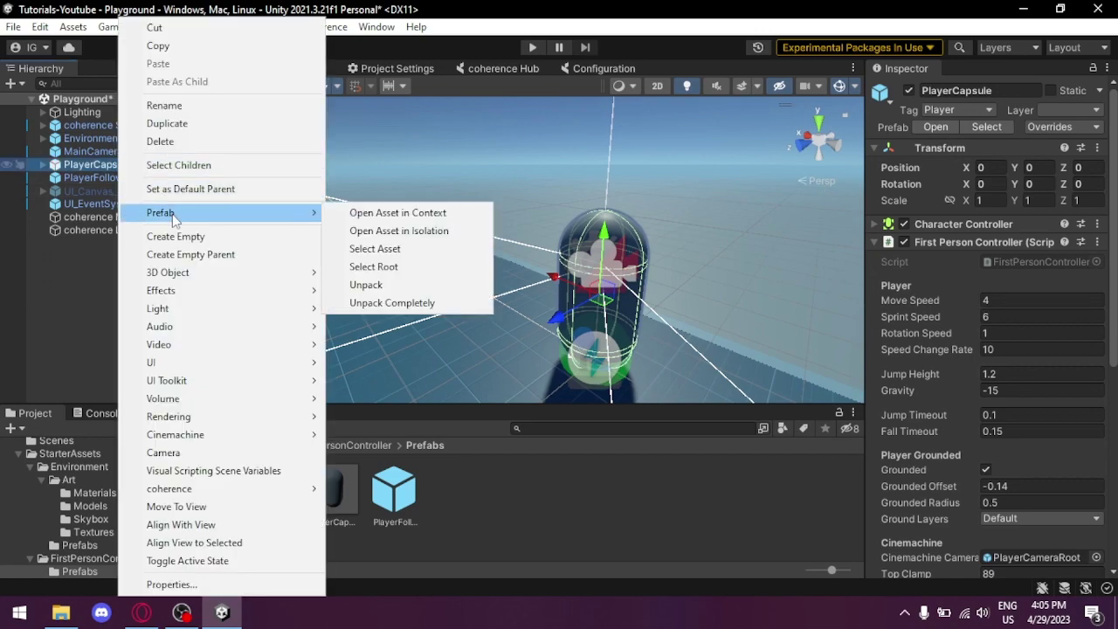
left_click(381, 302)
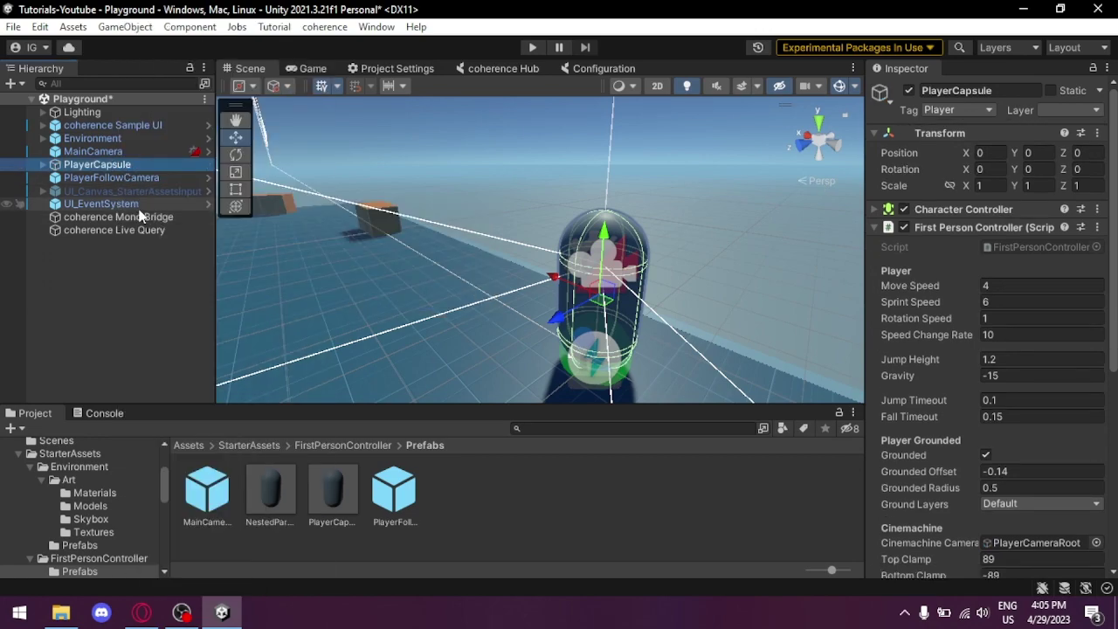
- Collapse the PlayerCapsule's existing script components and add a Coherence Sync component to it
left_click(872, 227)
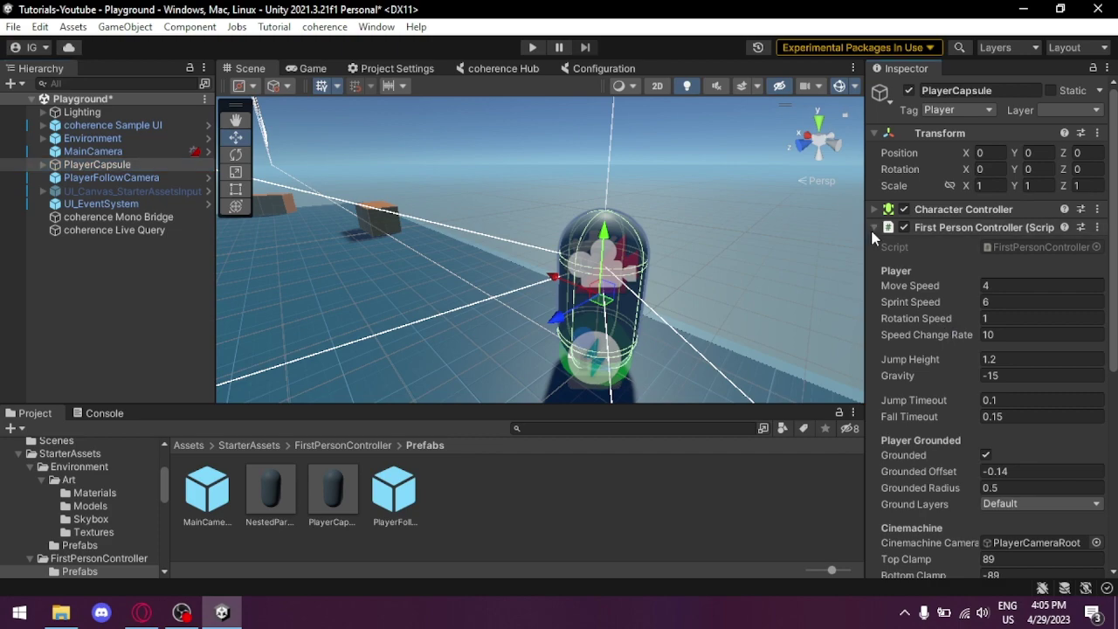
left_click(874, 264)
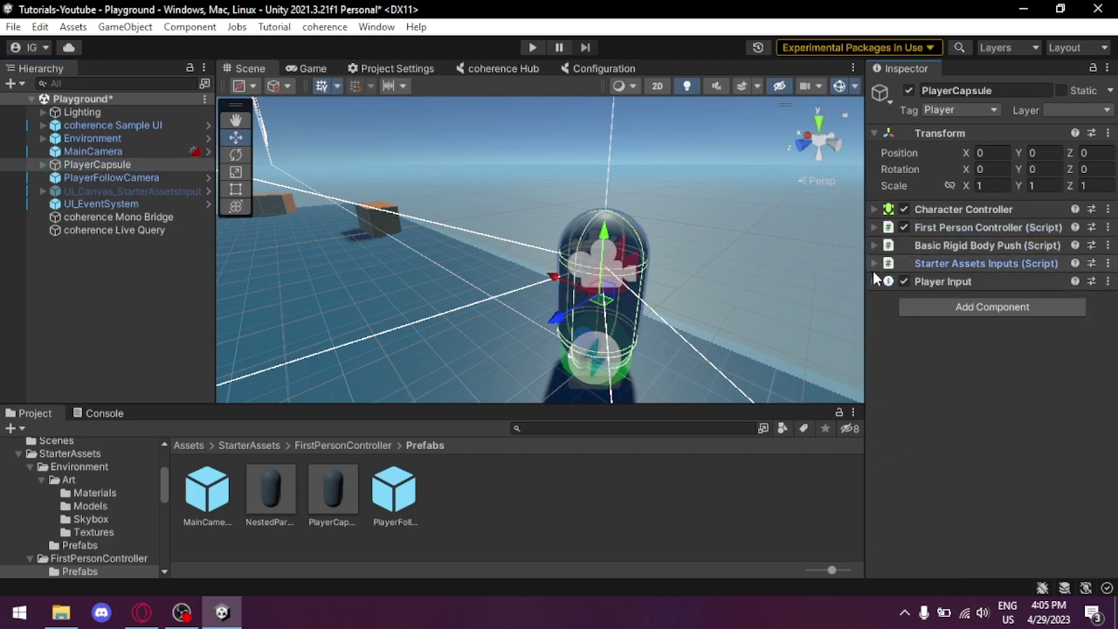
left_click(942, 308)
type("SYNC")
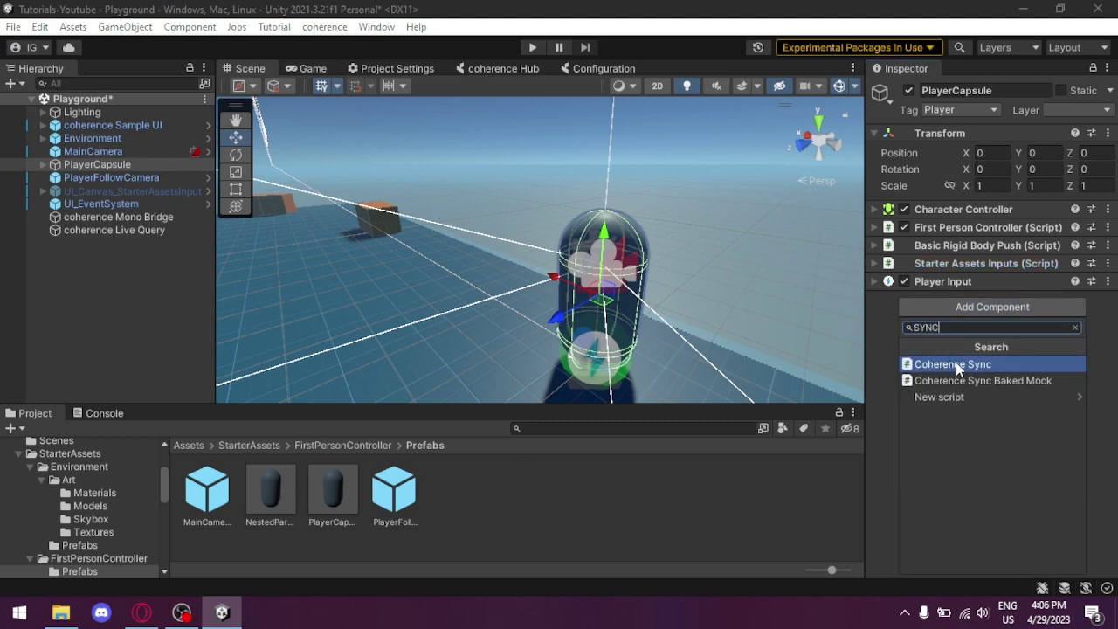
left_click(956, 364)
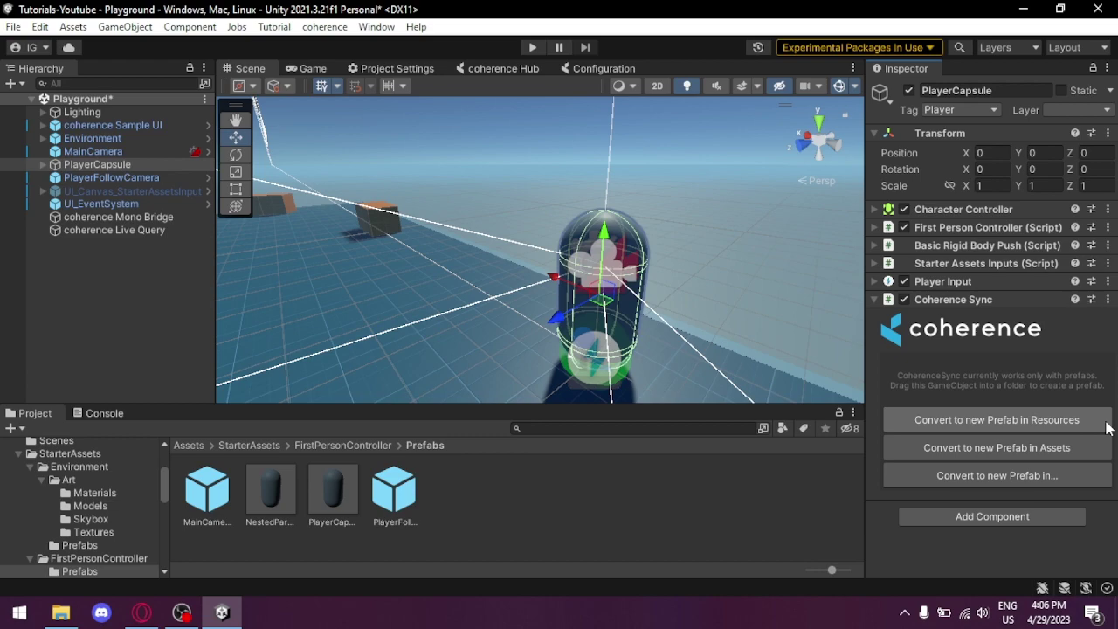
- Convert PlayerCapsule to a new prefab in Resources and keep its Coherence Sync loading via Resources
left_click(1087, 423)
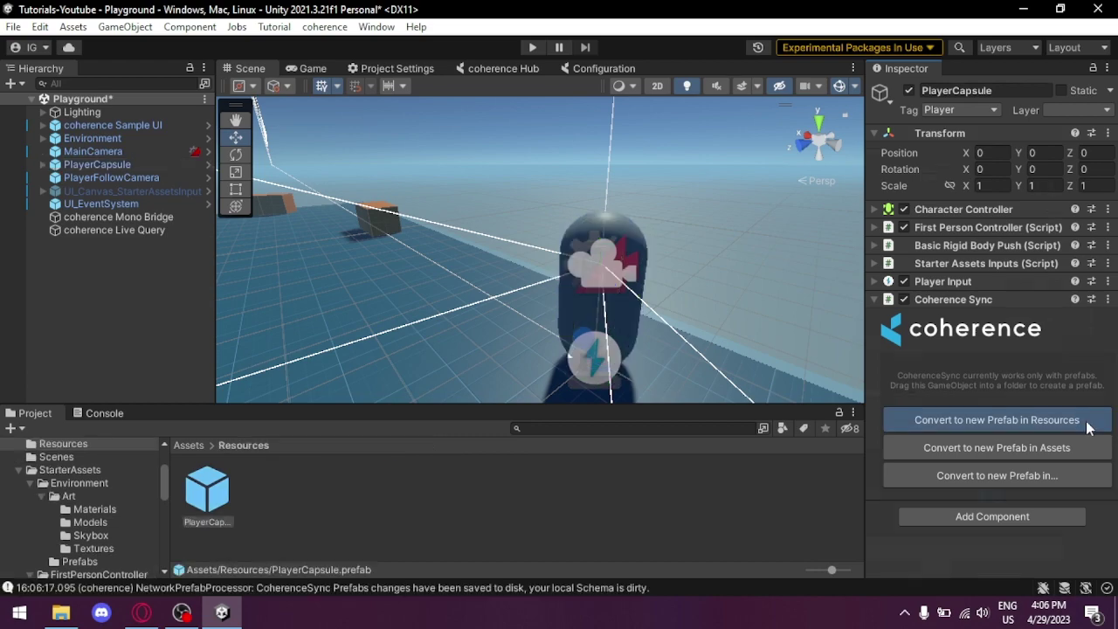
scroll(955, 347, "down", 5)
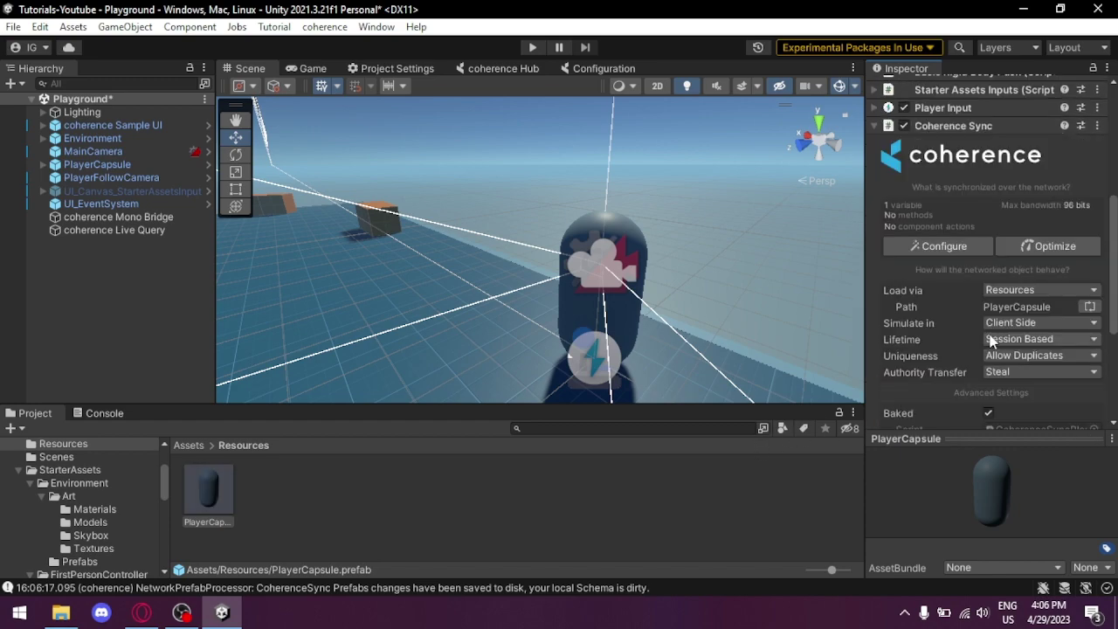
left_click(891, 290)
left_click(1037, 292)
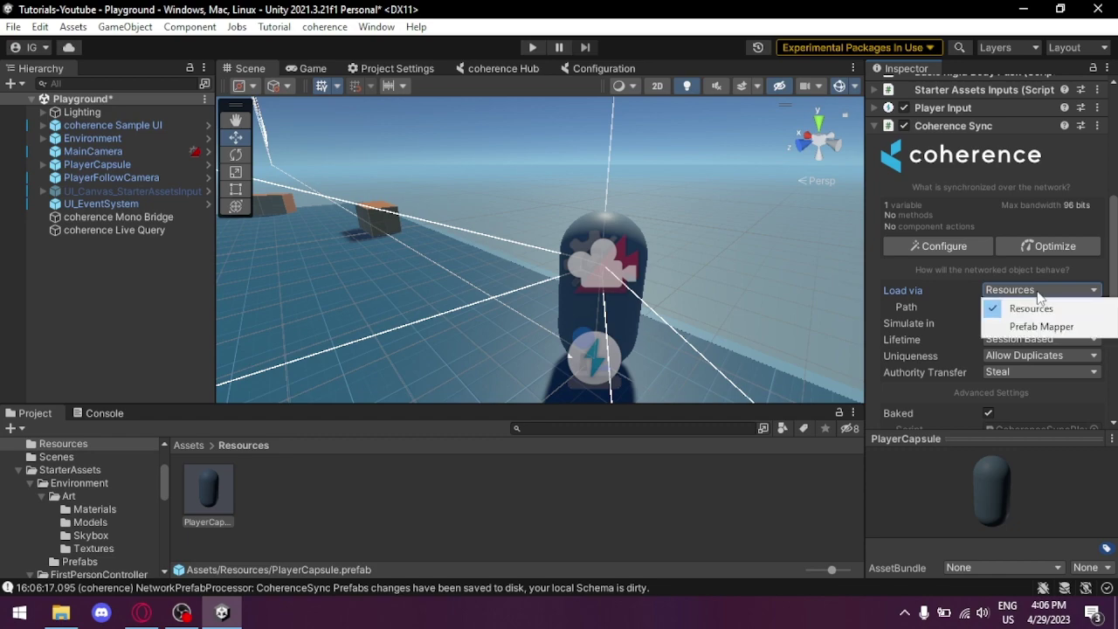
left_click(1032, 311)
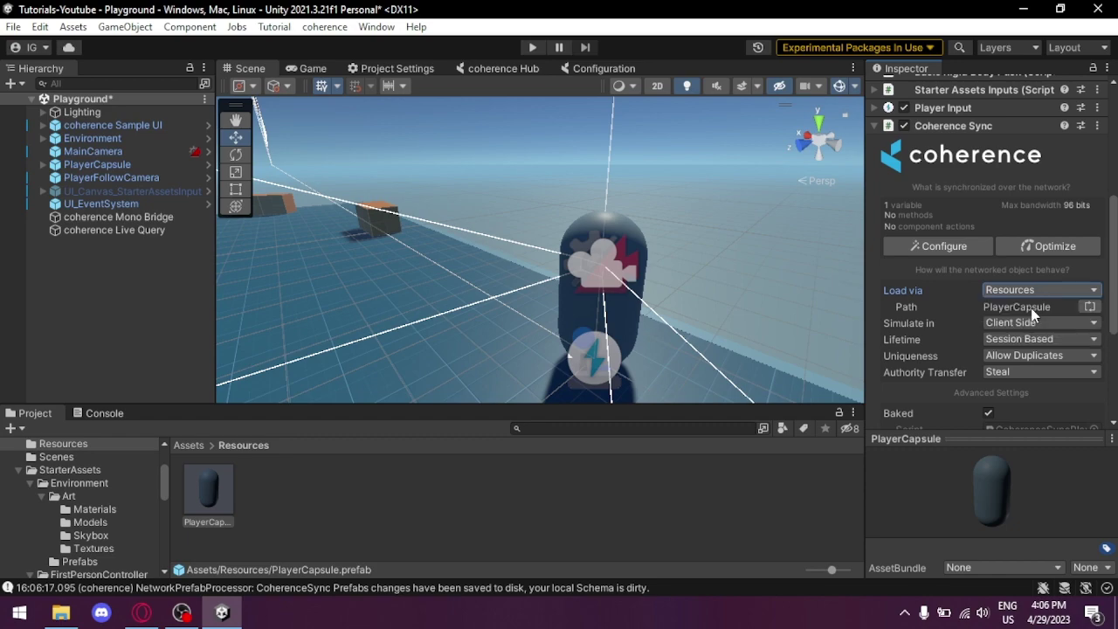
- Configure PlayerCapsule's sync to Disable the Character Controller, First Person Controller, Starter Assets Inputs and Player Input components on non-authoritative objects
left_click(958, 252)
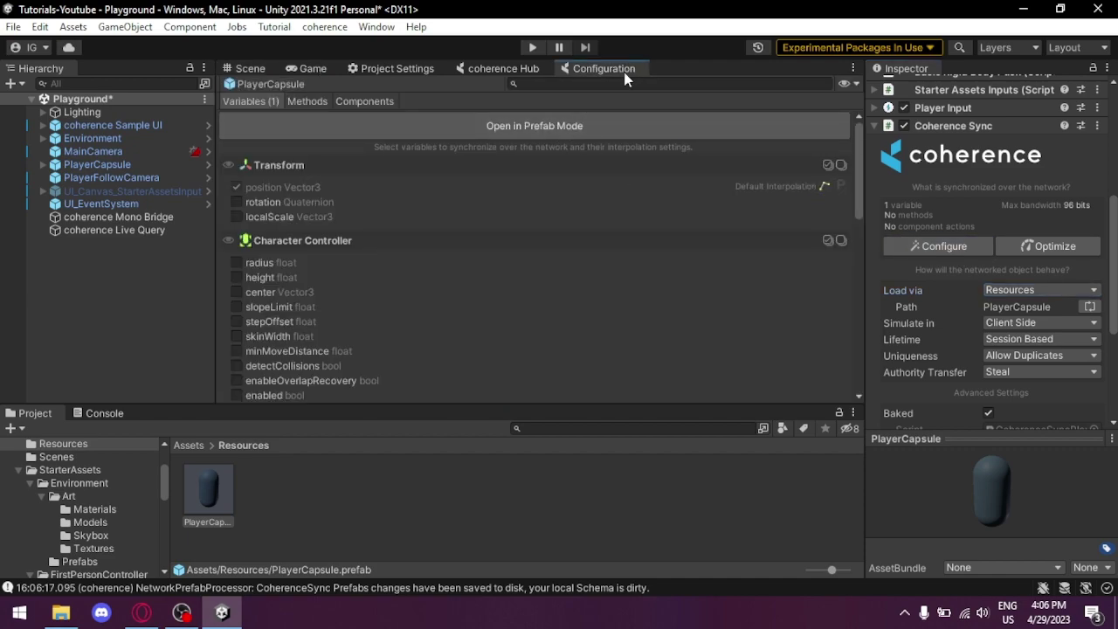
left_click(366, 100)
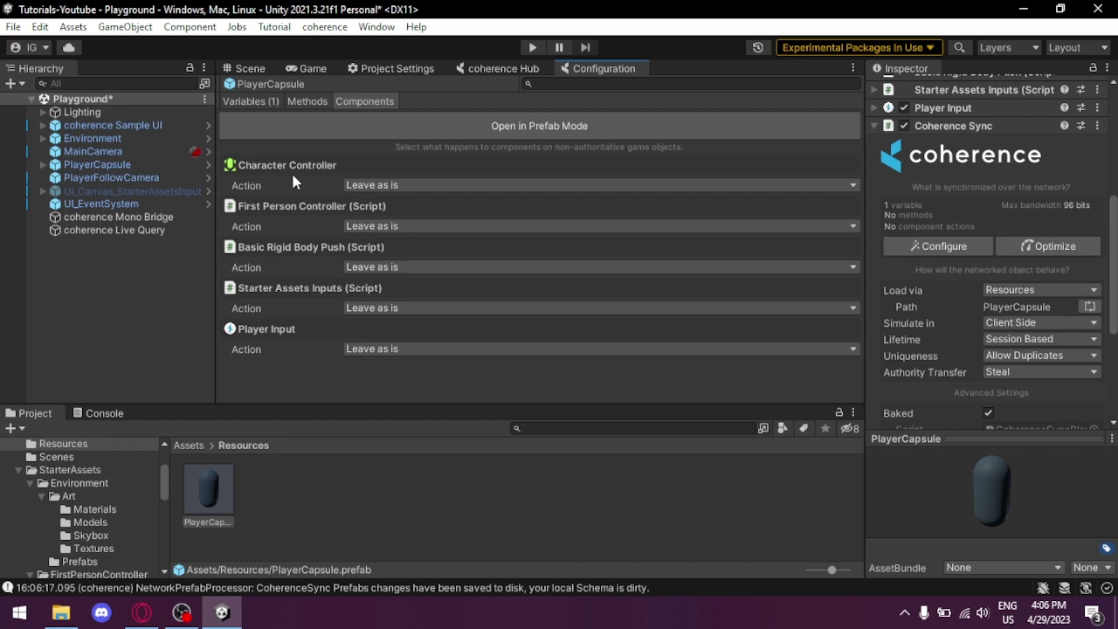
left_click(376, 186)
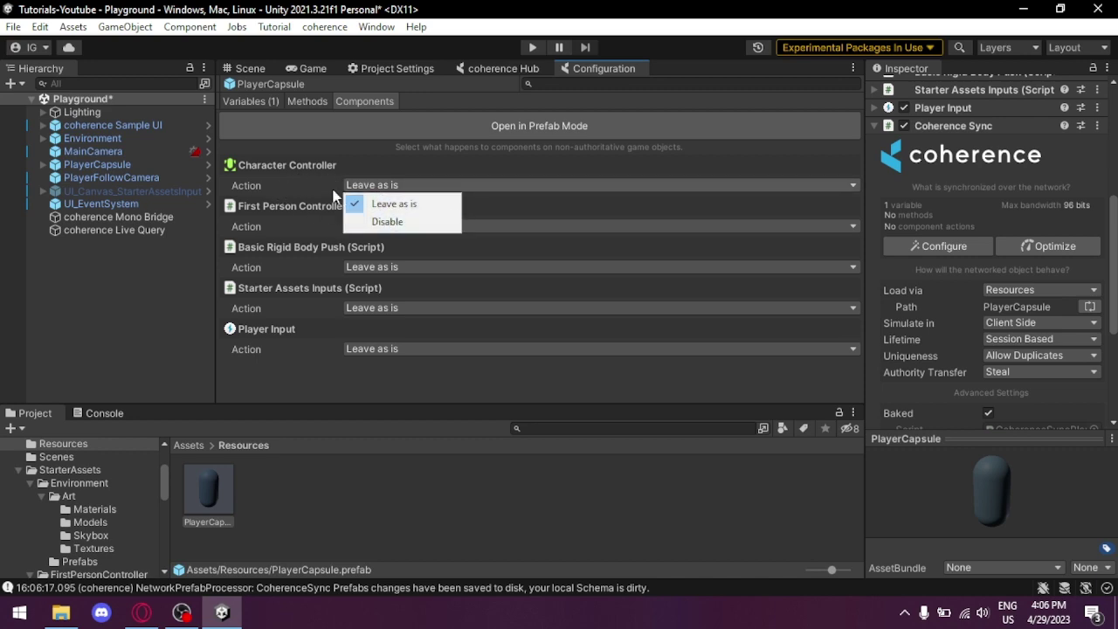
left_click(389, 221)
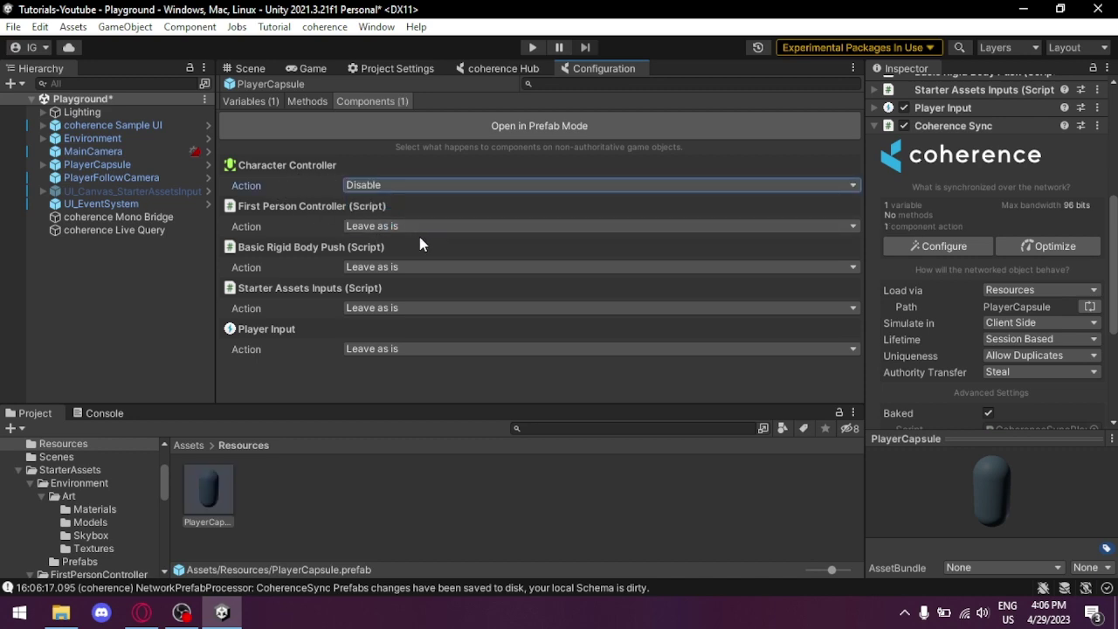
left_click(418, 230)
left_click(415, 265)
left_click(379, 308)
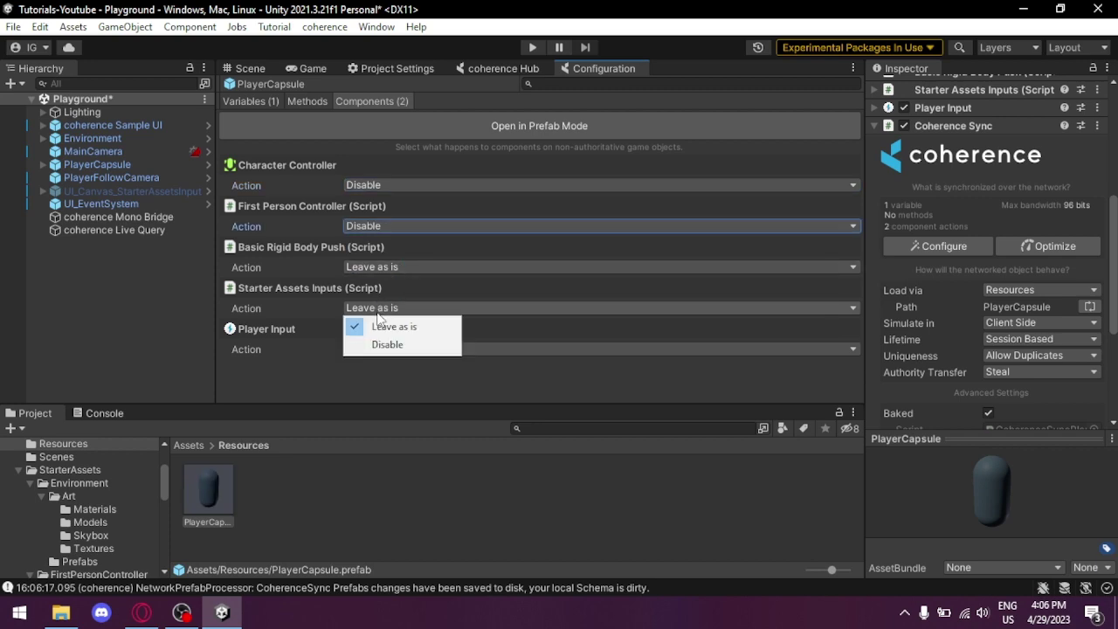
left_click(387, 344)
left_click(382, 350)
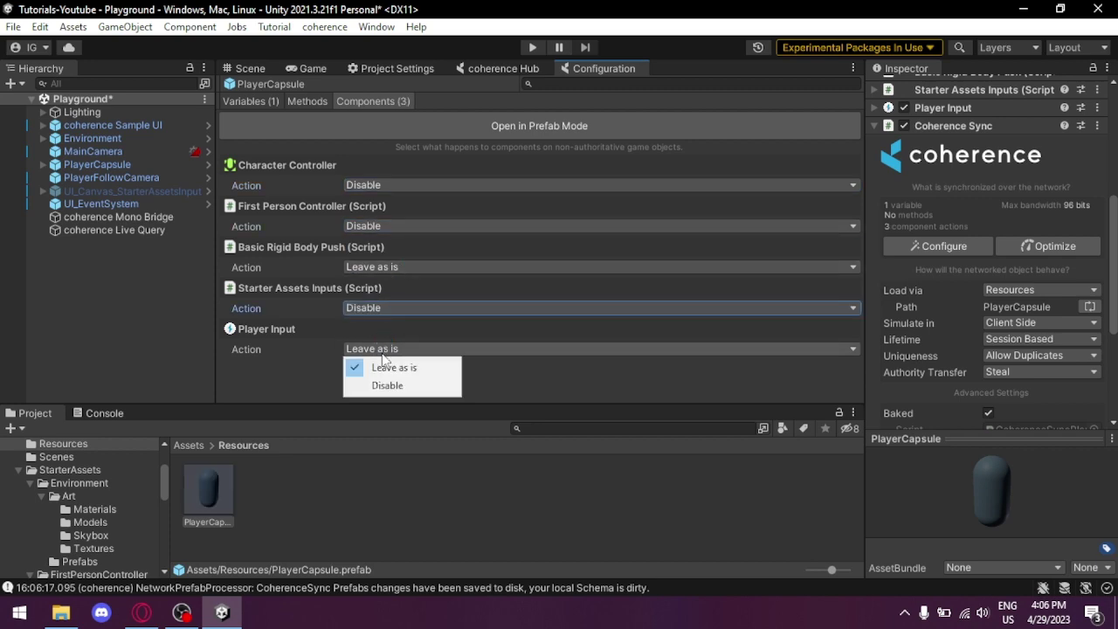
left_click(387, 385)
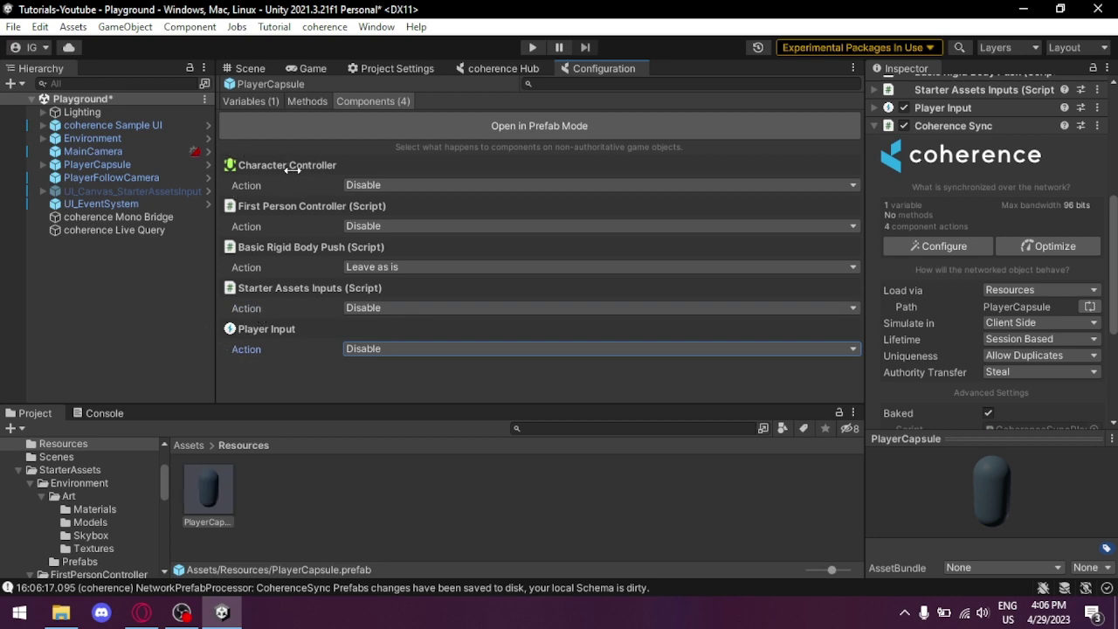
- Enable network synchronization of the Transform's rotation variable on PlayerCapsule
left_click(247, 99)
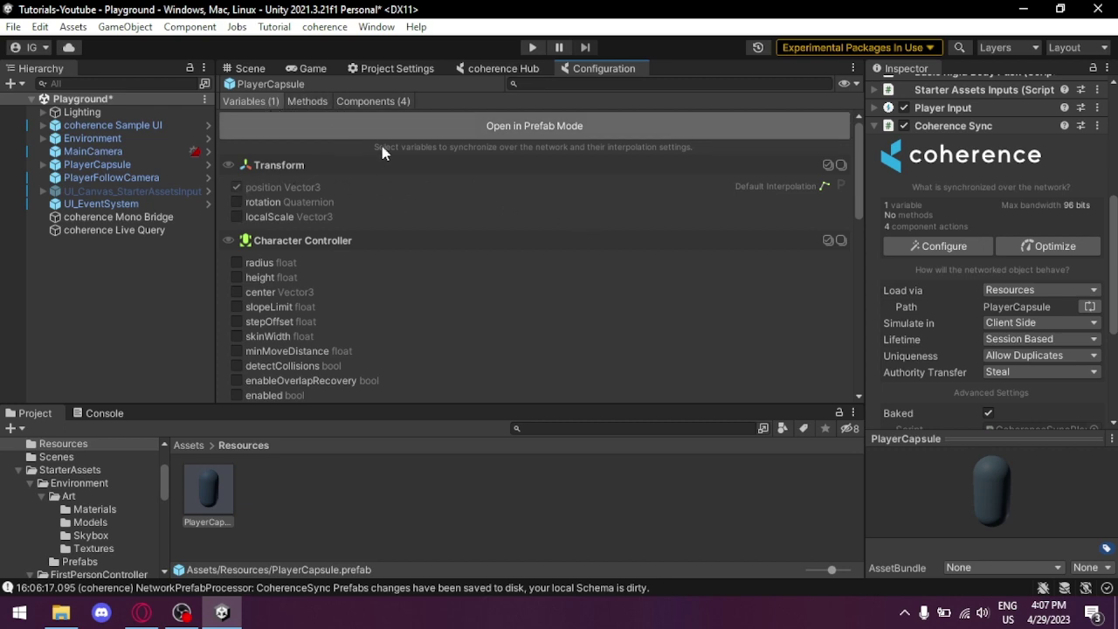
scroll(641, 217, "down", 5)
left_click_drag(859, 214, 851, 123)
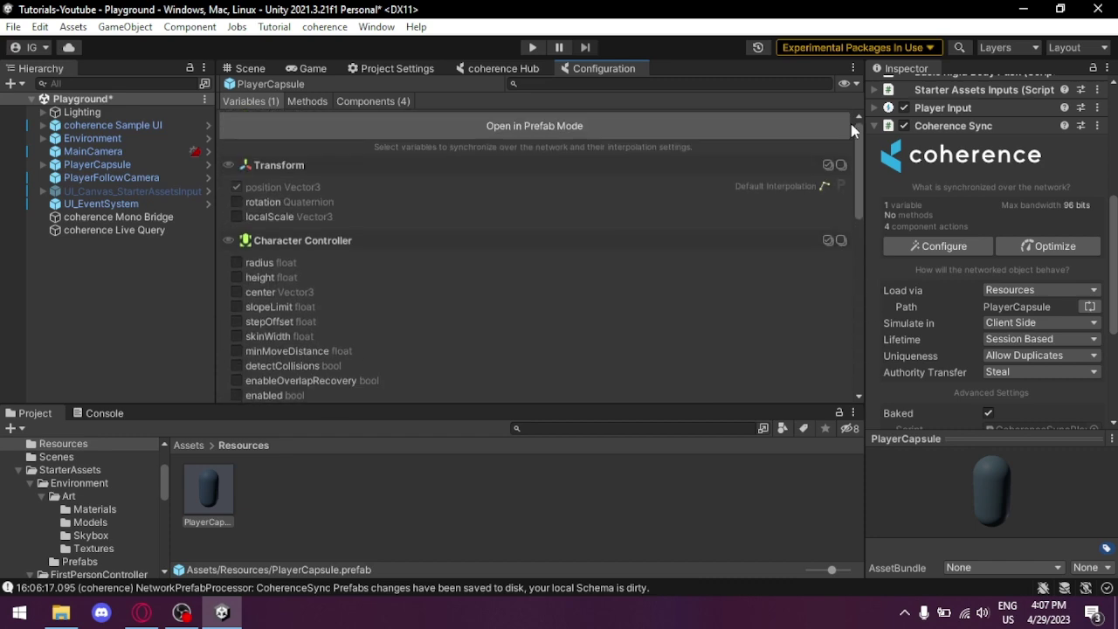
left_click(236, 202)
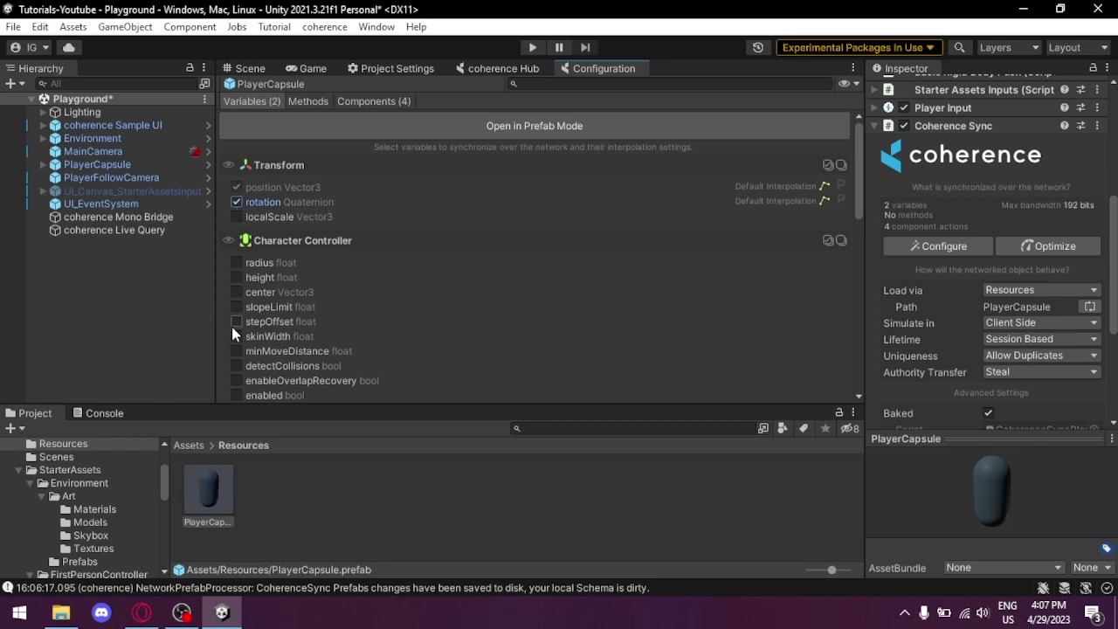
scroll(233, 337, "down", 1)
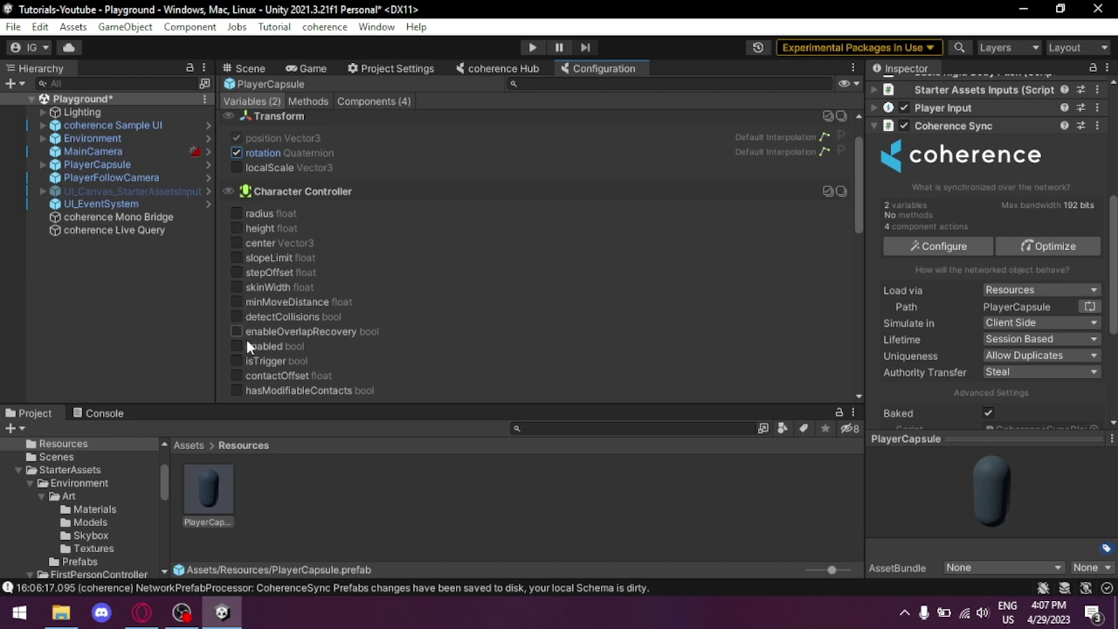
scroll(250, 362, "down", 2)
scroll(250, 362, "down", 1)
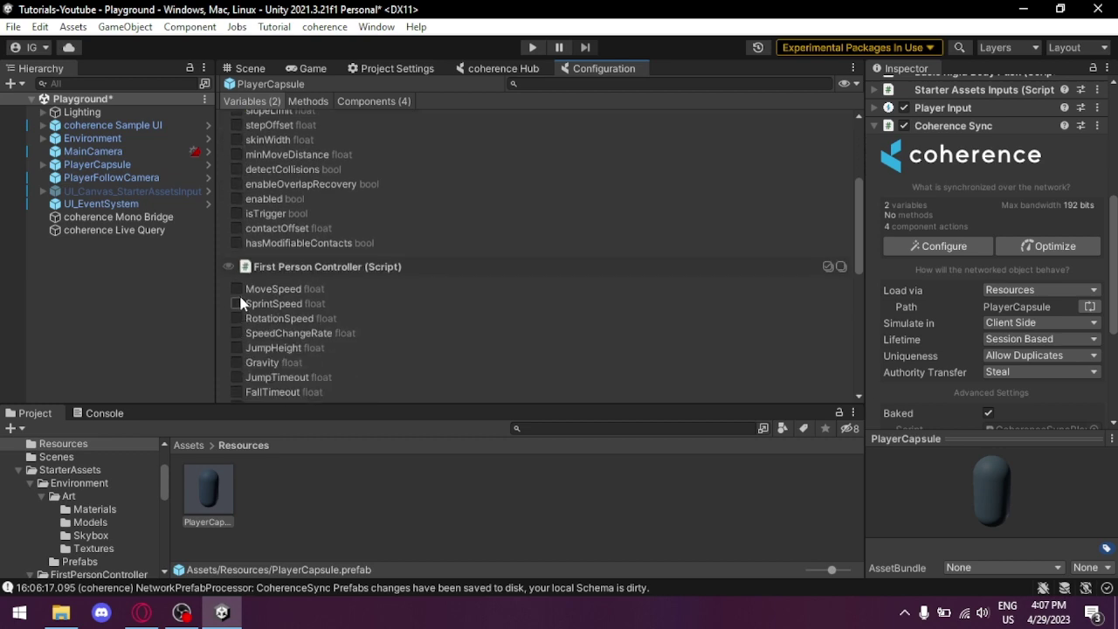
left_click(236, 289)
scroll(300, 318, "down", 2)
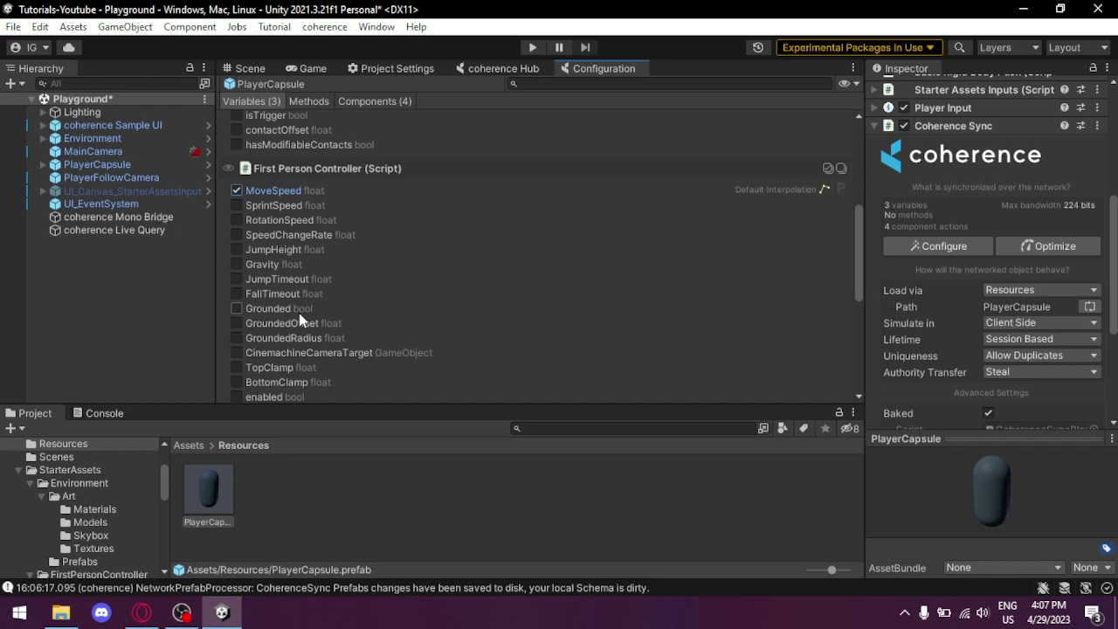
left_click(236, 192)
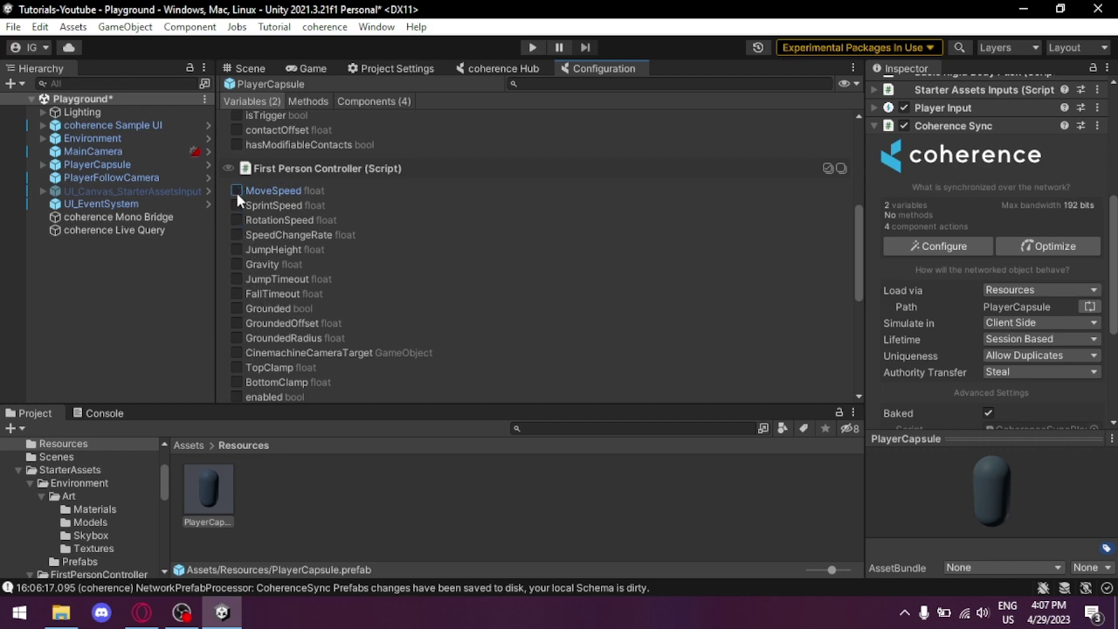
scroll(376, 238, "down", 6)
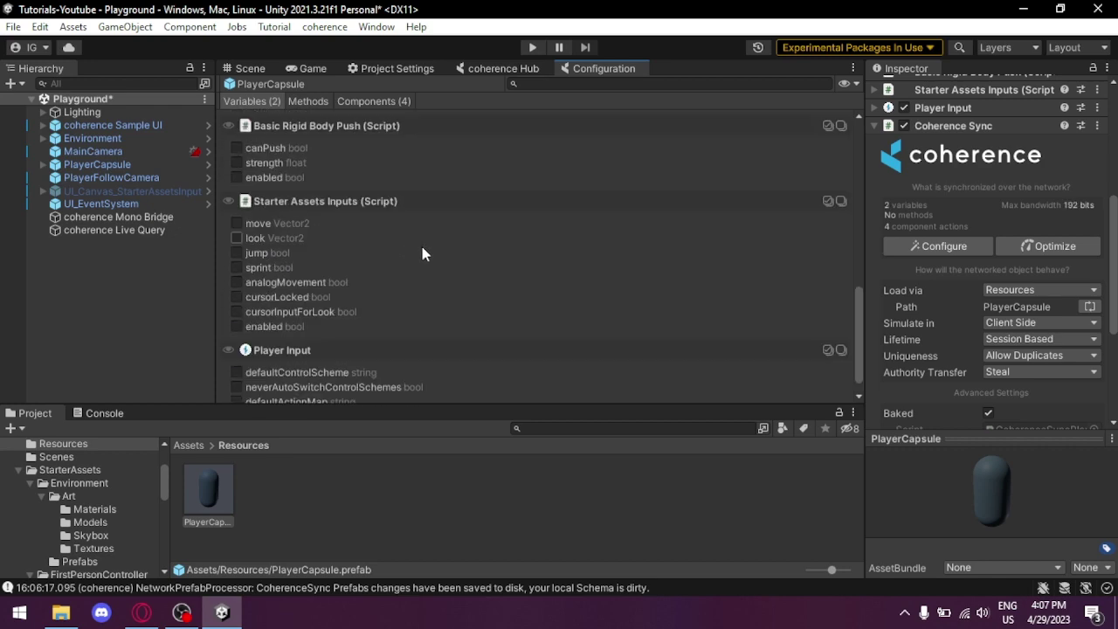
left_click_drag(859, 315, 864, 127)
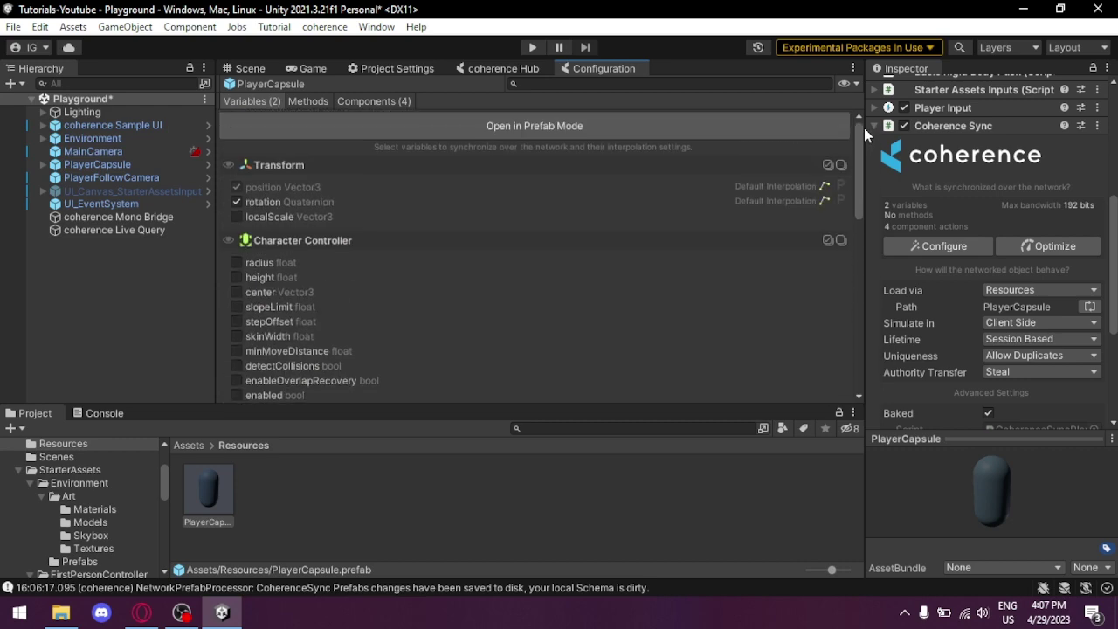
- Examine the Player project settings for Resolution and Presentation, including Run In Background, and show the game view
left_click(269, 73)
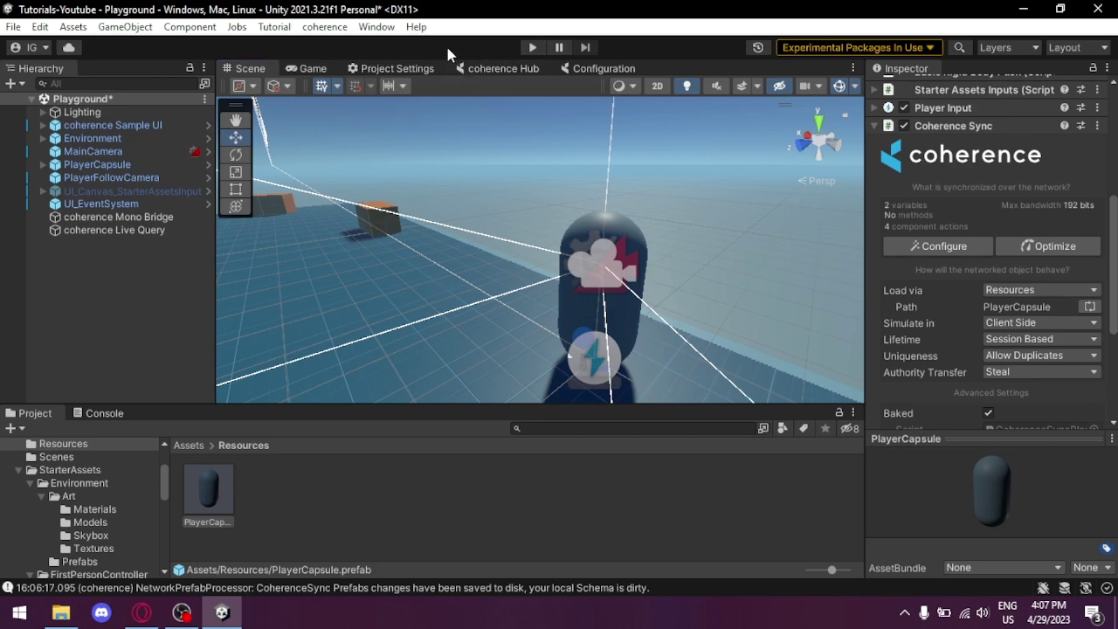
left_click(398, 70)
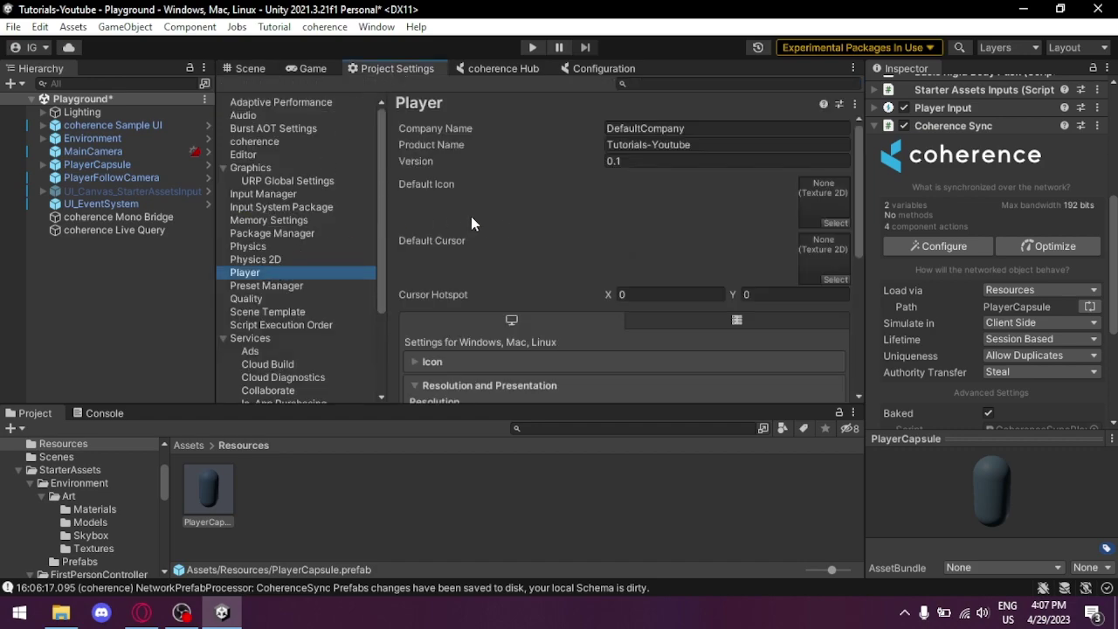
scroll(569, 186, "down", 3)
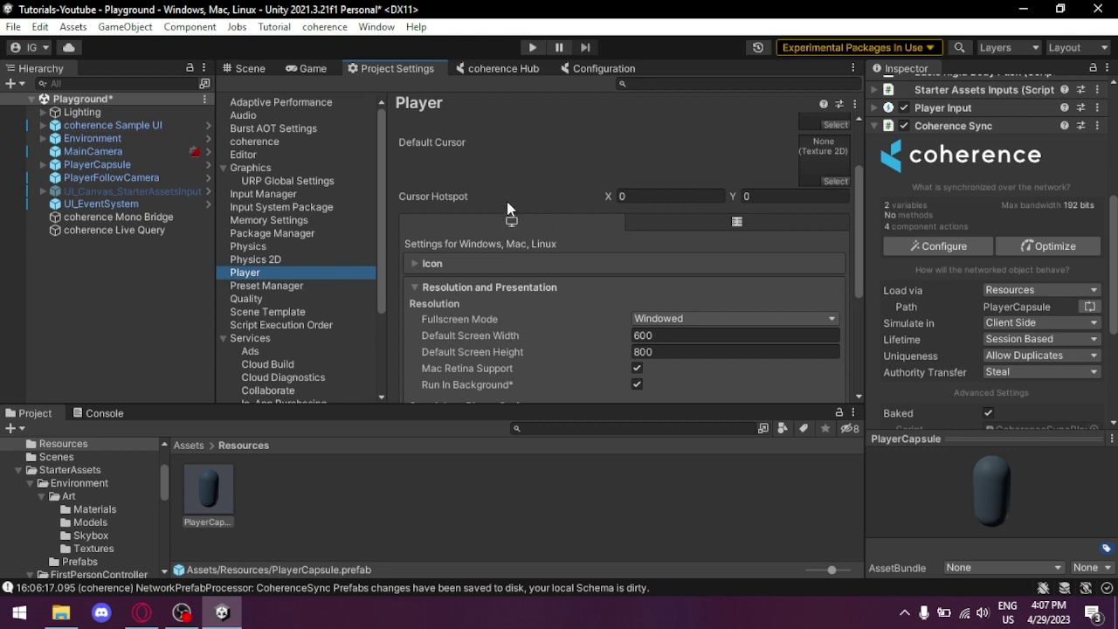
scroll(516, 239, "down", 3)
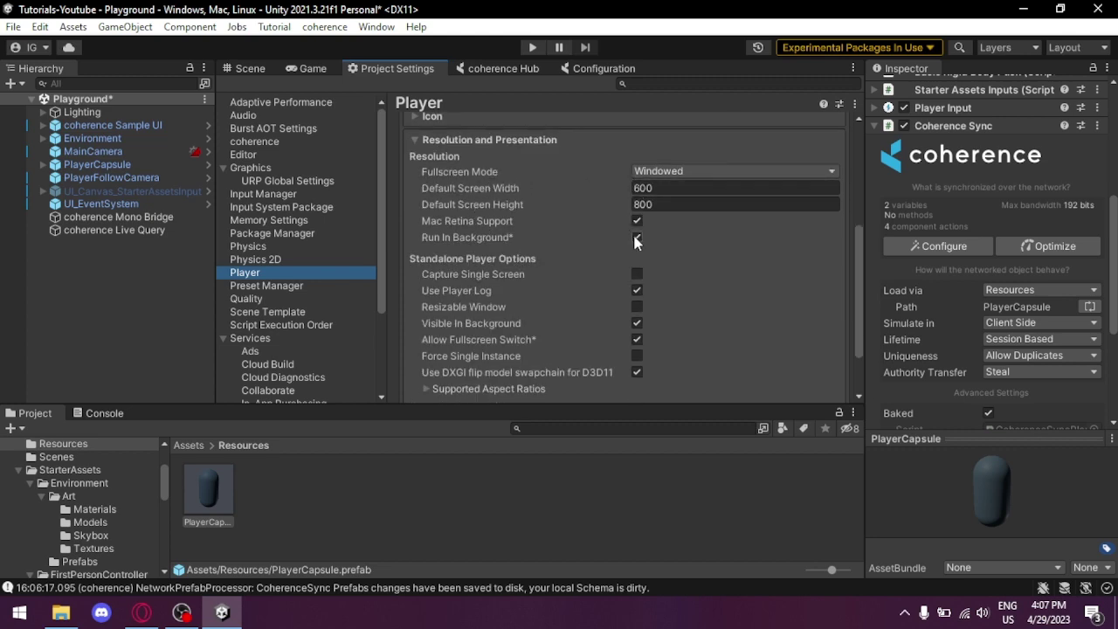
scroll(968, 284, "up", 4)
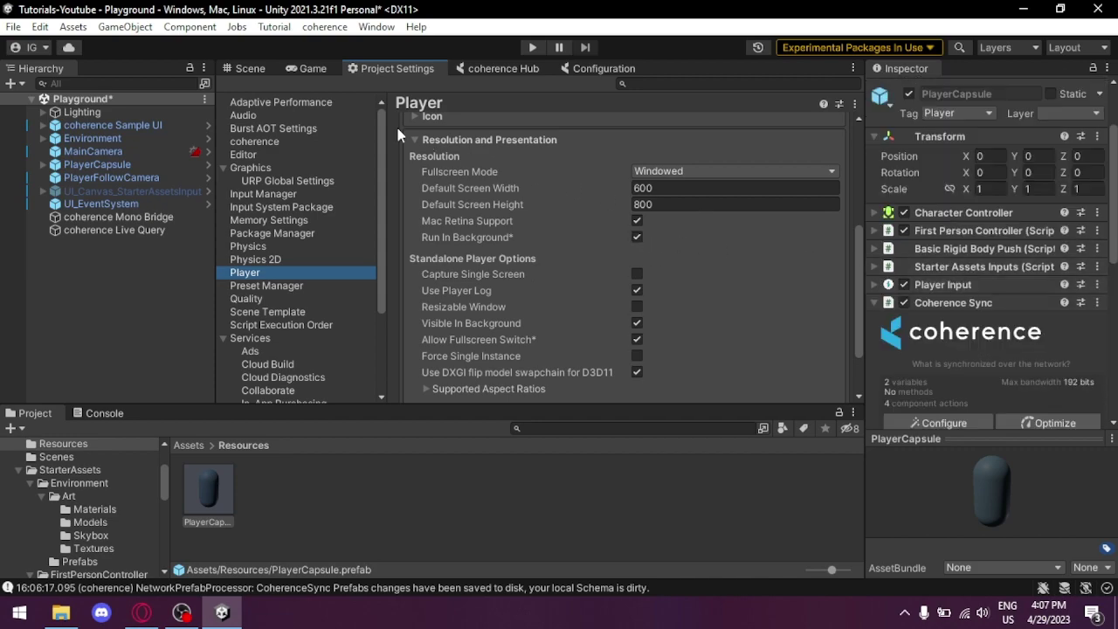
left_click(312, 68)
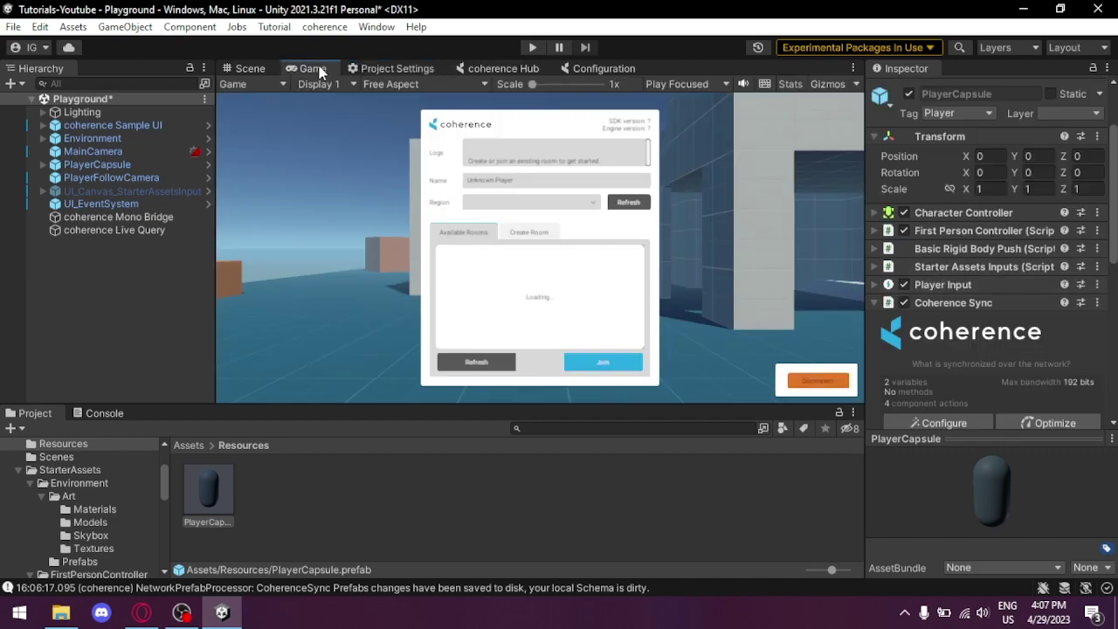
- Turn off Cursor Locked in the Starter Assets Inputs component of PlayerCapsule and save the scene
left_click(875, 286)
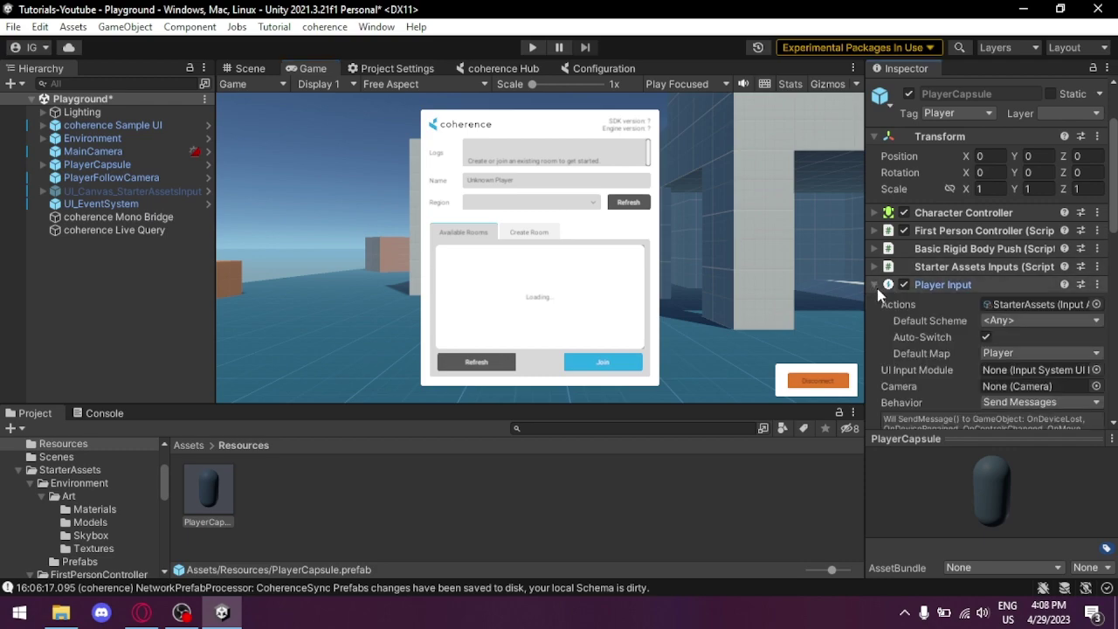
scroll(878, 286, "down", 3)
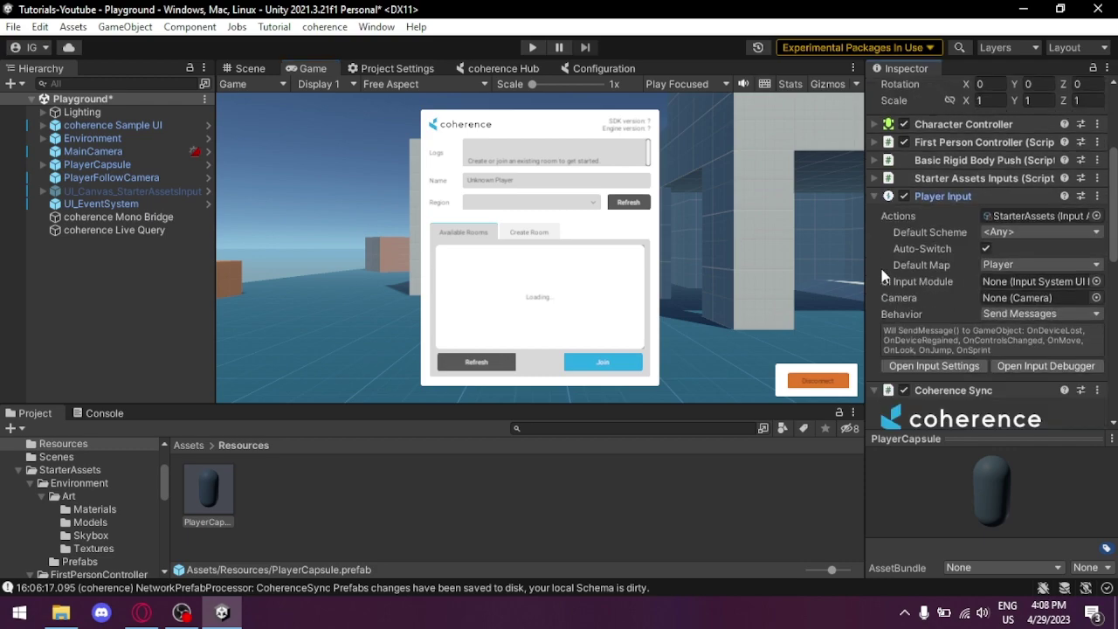
left_click(875, 179)
scroll(976, 293, "down", 2)
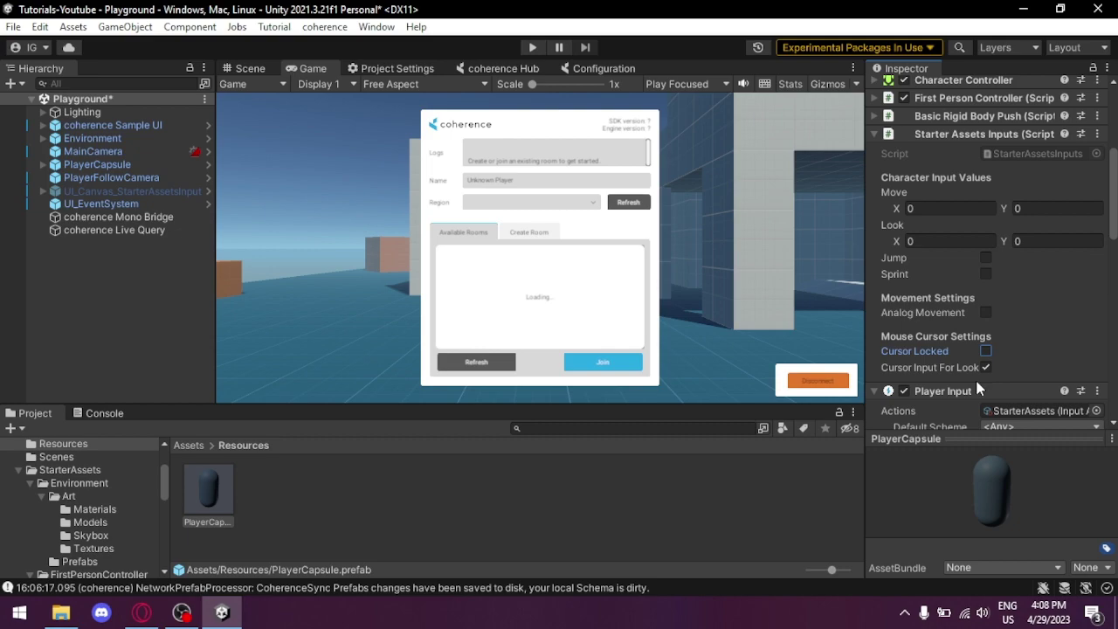
left_click(378, 471)
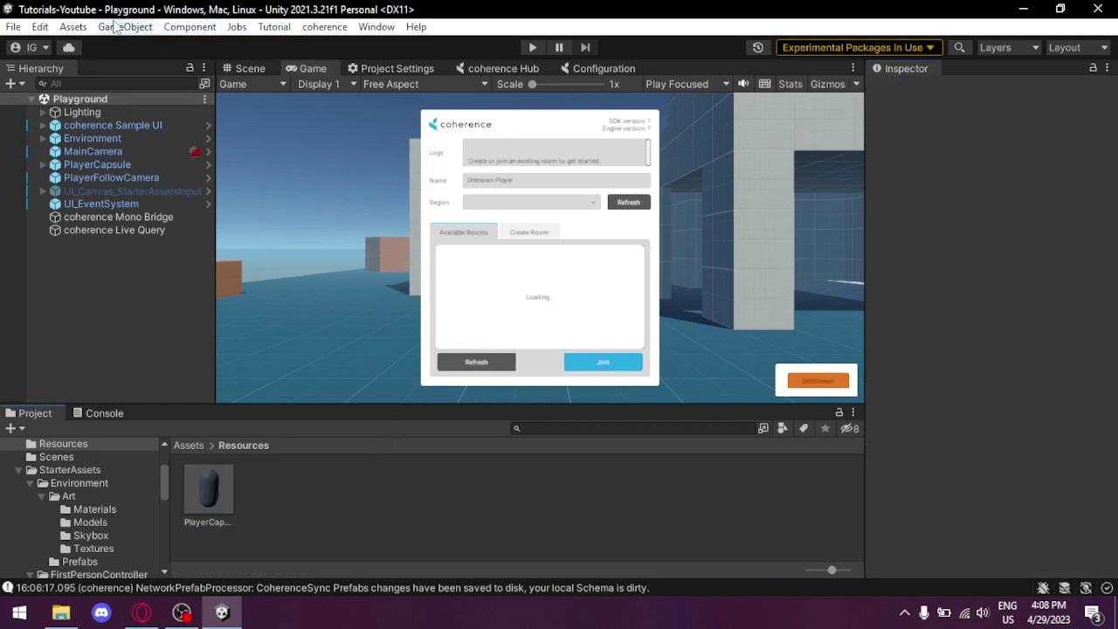
- Build and run the game for Windows, using the Tutorials-Youtube project folder as the output location
left_click(10, 28)
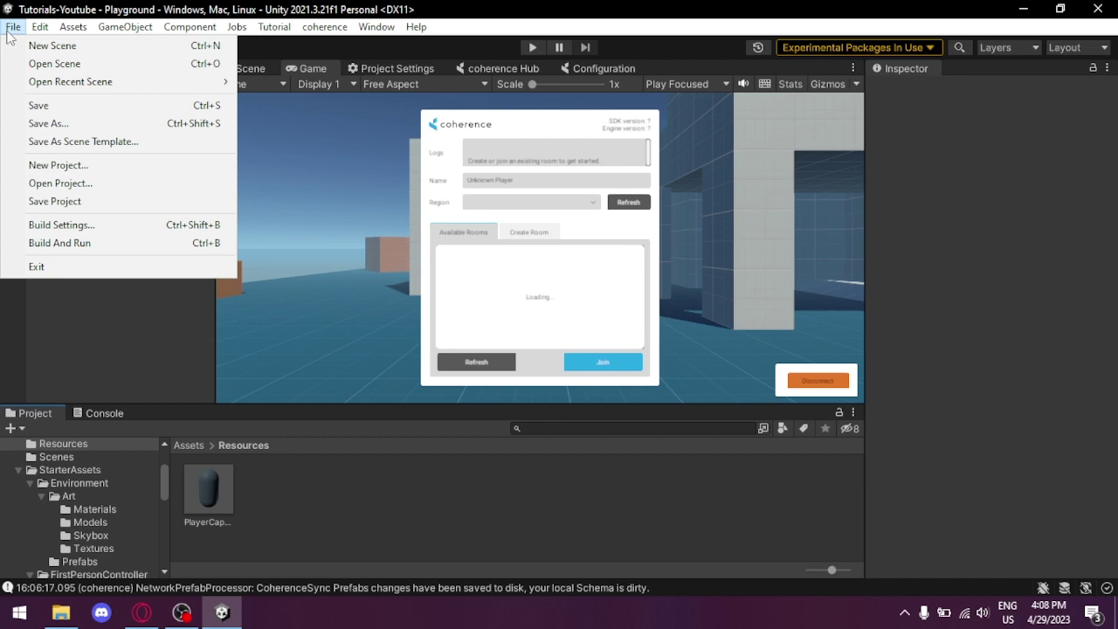
left_click(101, 226)
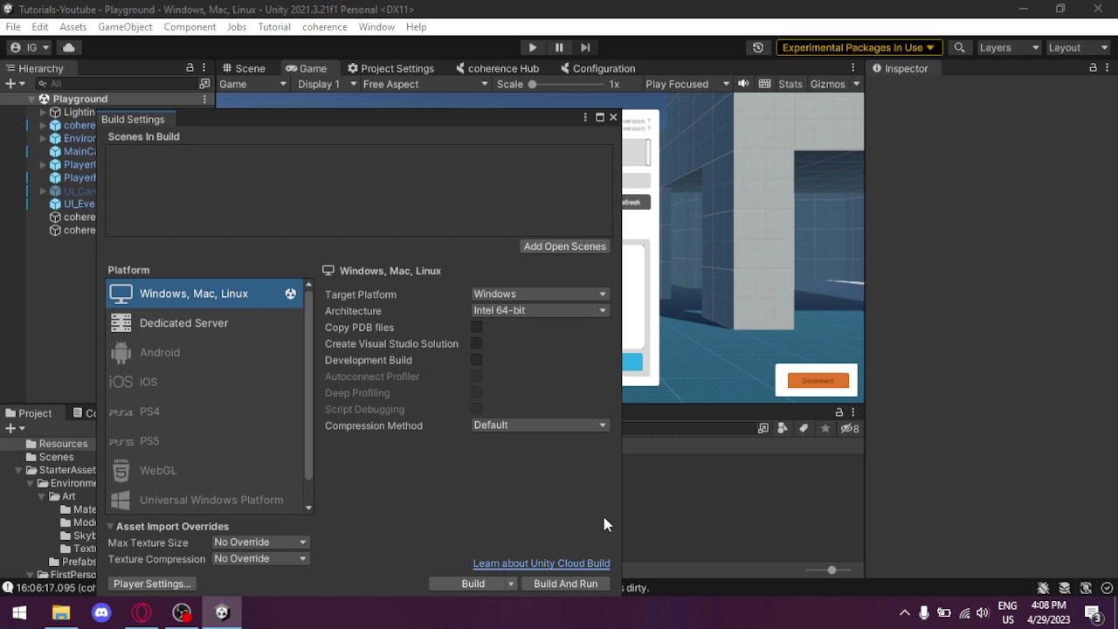
left_click(585, 592)
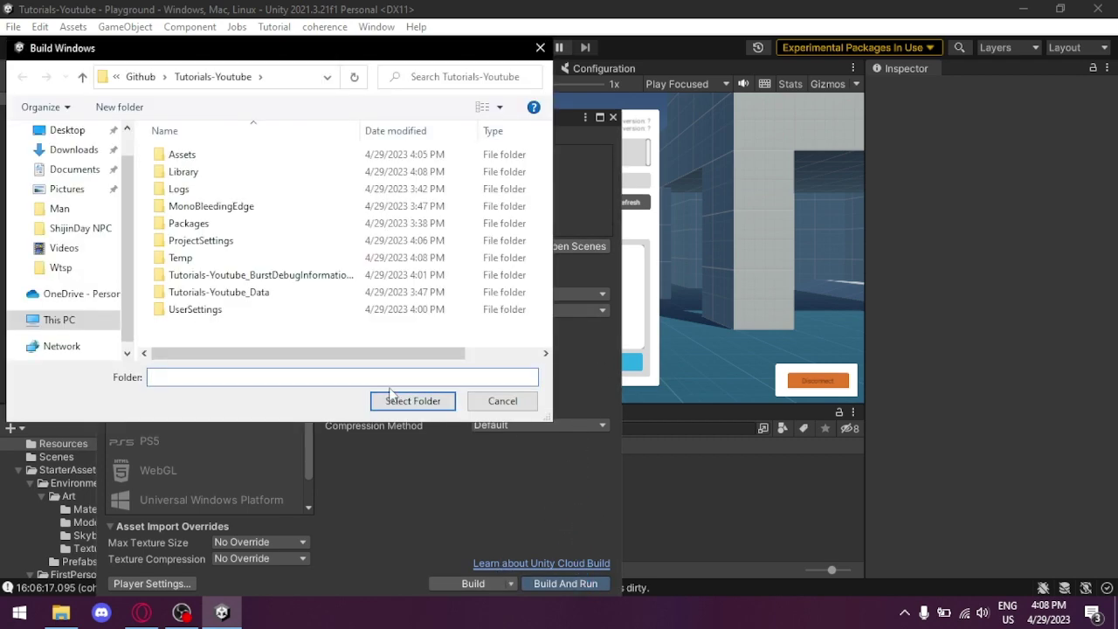
left_click(393, 399)
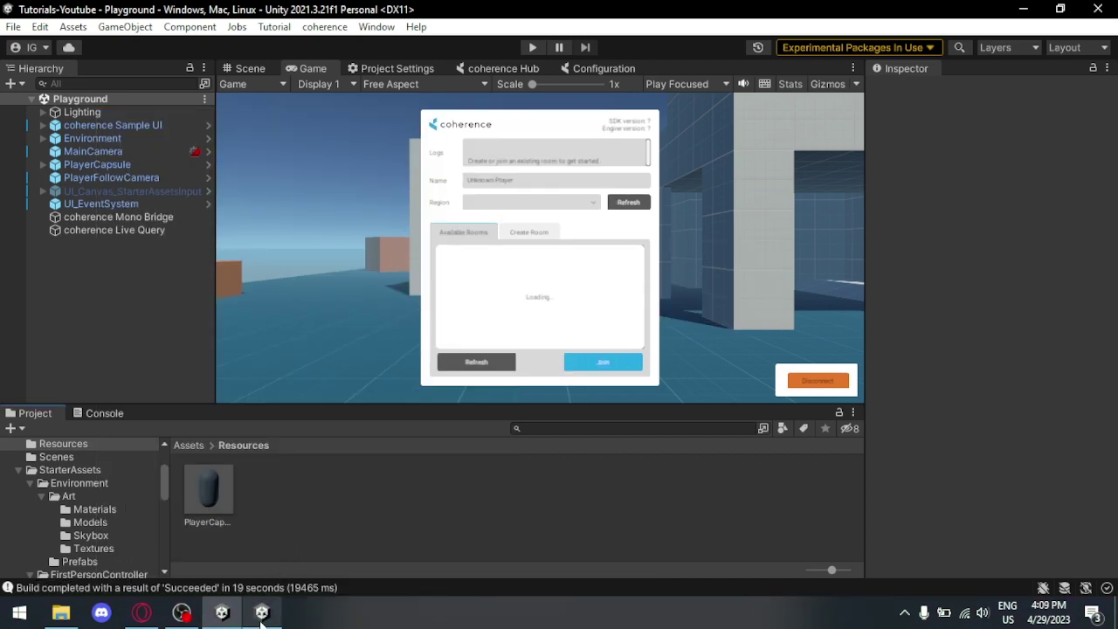
- Switch to the running build, refresh the regions and check the available region options
left_click(262, 614)
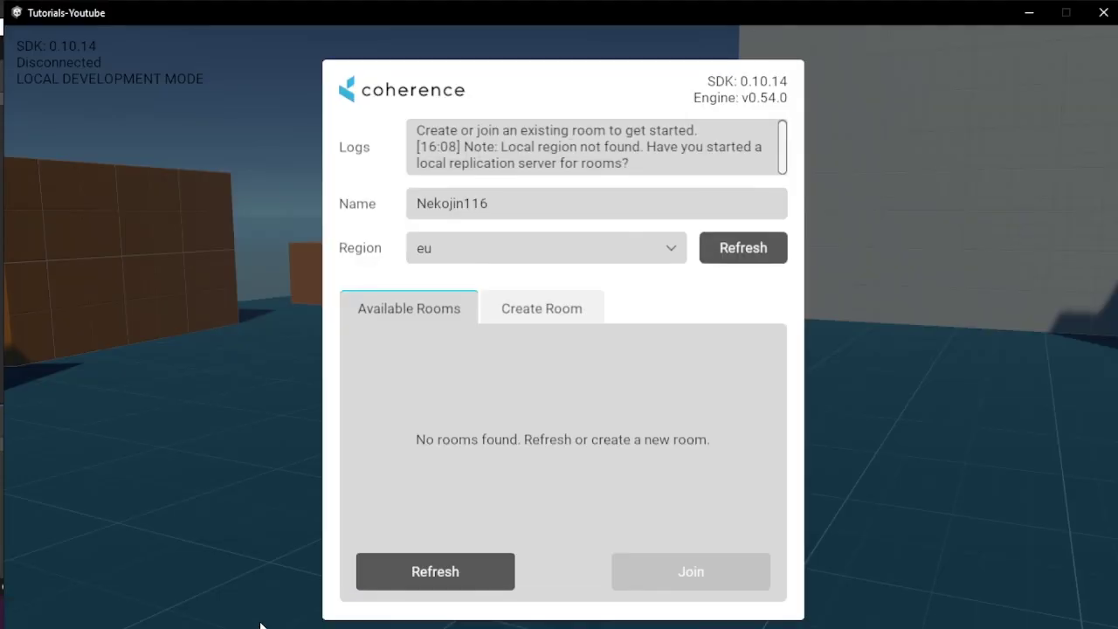
left_click(726, 245)
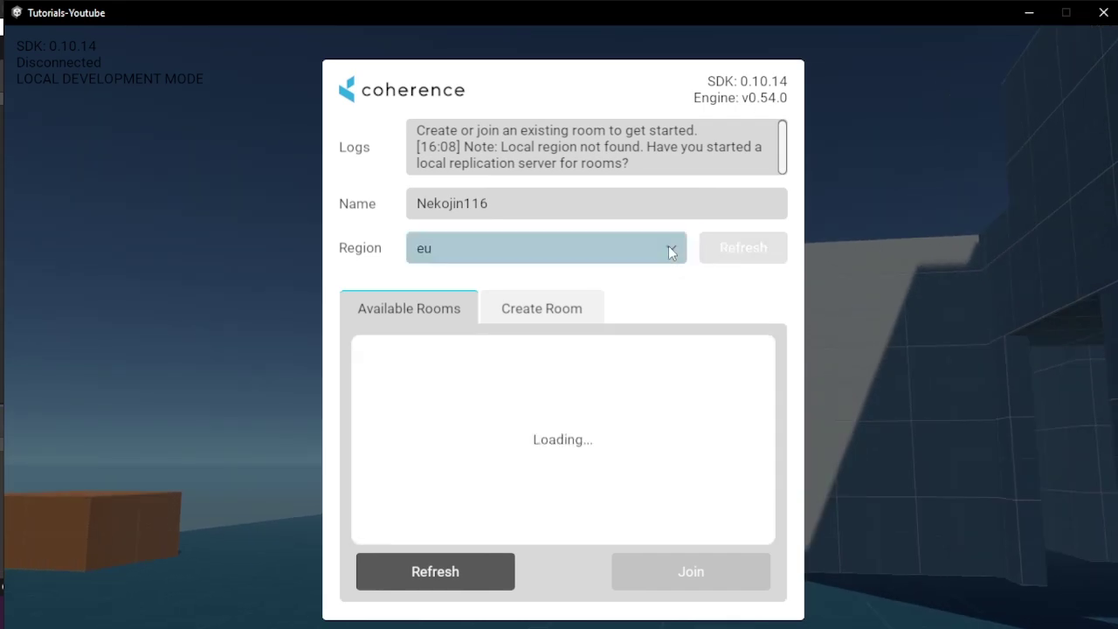
left_click(670, 248)
left_click(734, 282)
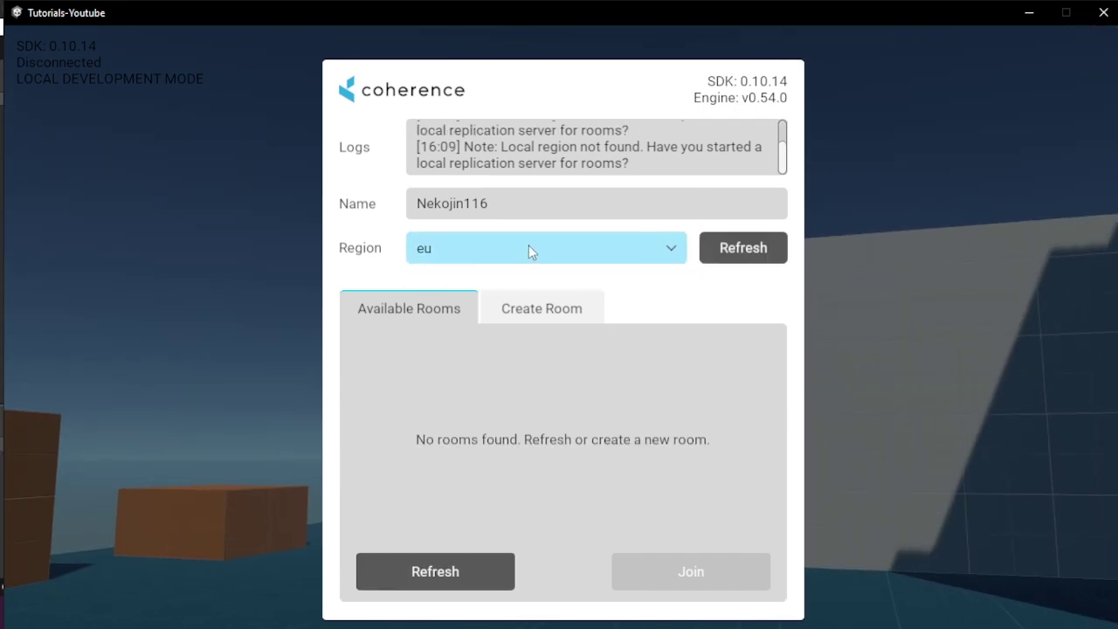
left_click(757, 253)
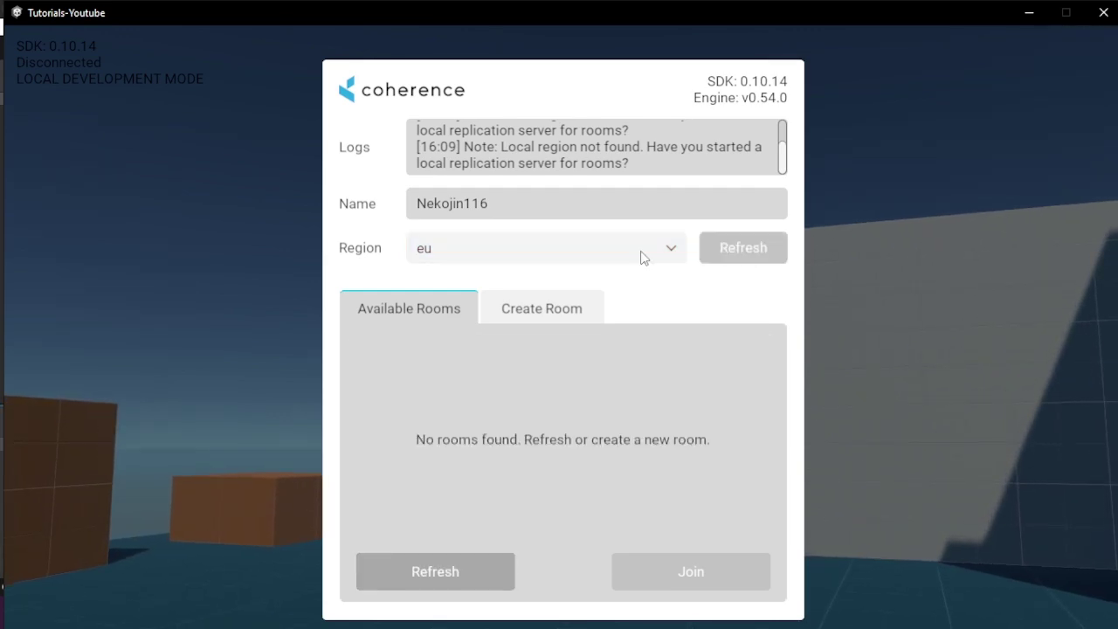
left_click(641, 252)
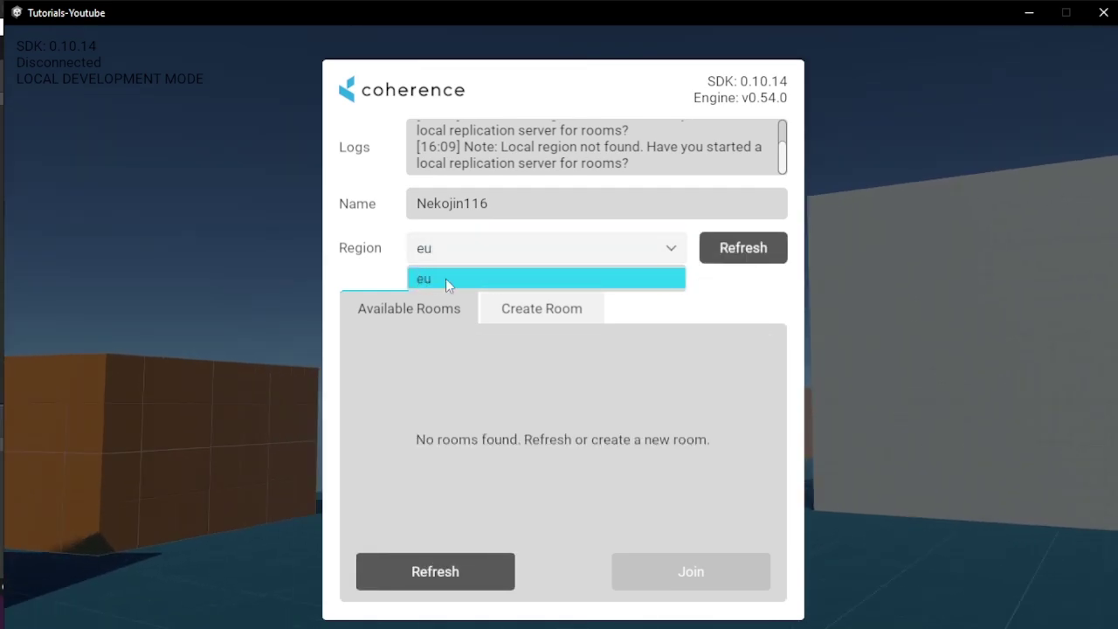
left_click(699, 286)
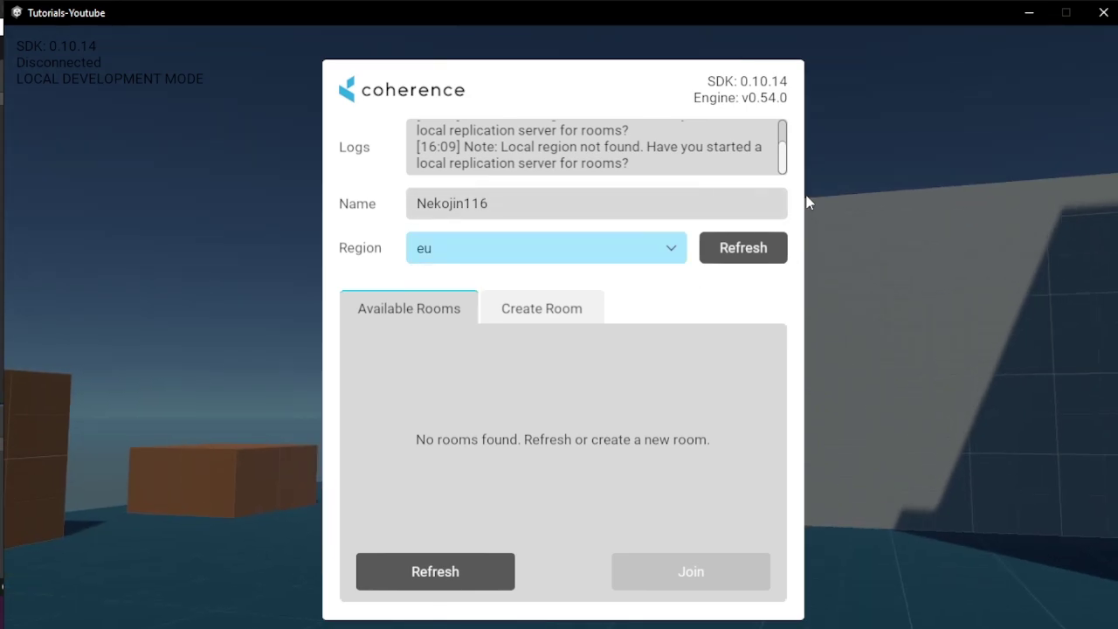
- Return to the Unity editor, run the local Rooms server and check its startup log
key("alt+Tab")
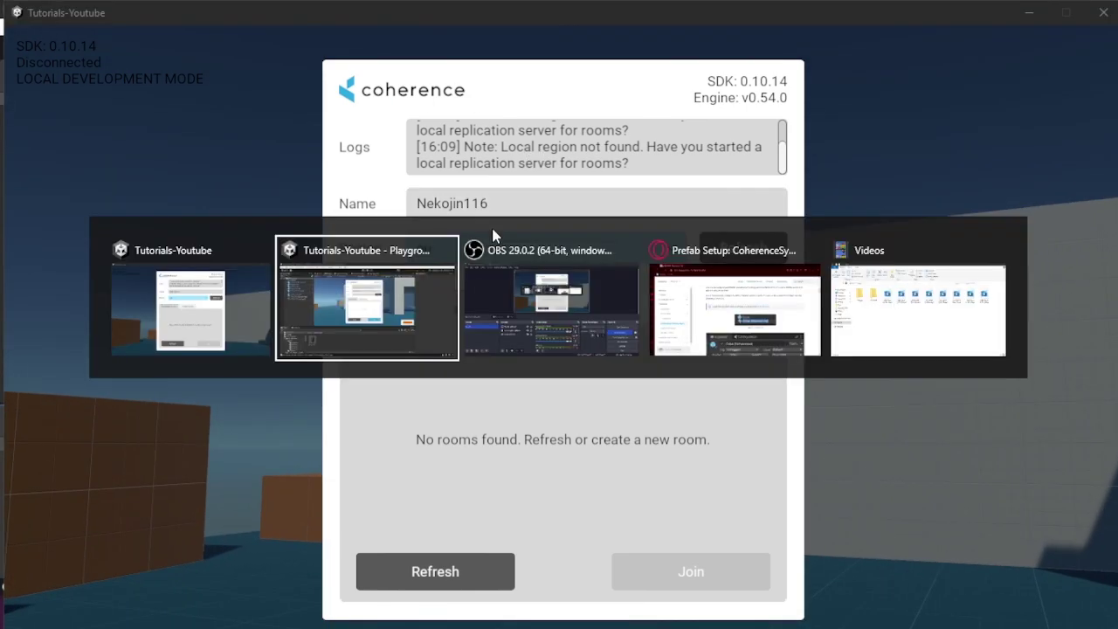
key("Tab")
key("Tab")
key("Tab")
key("Tab")
key("Tab")
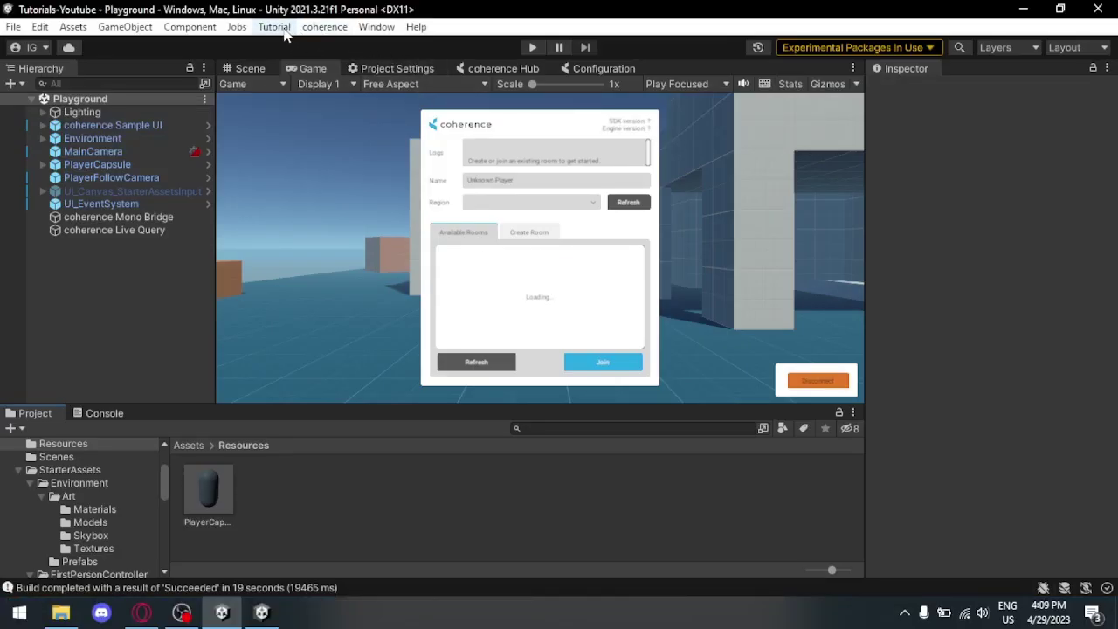
left_click(326, 28)
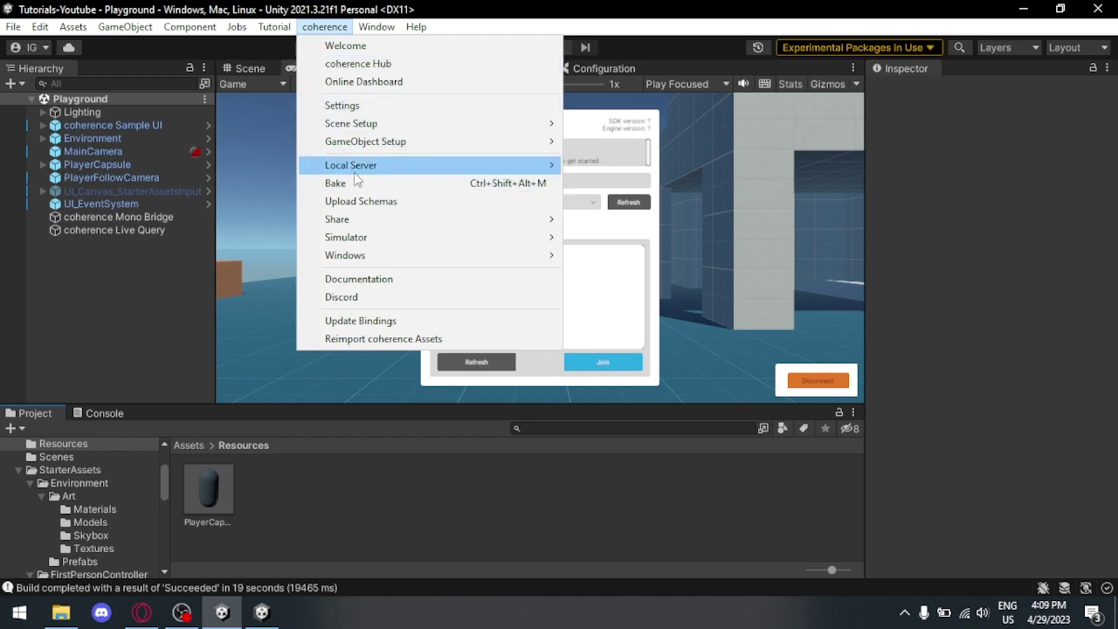
mouse_move(356, 179)
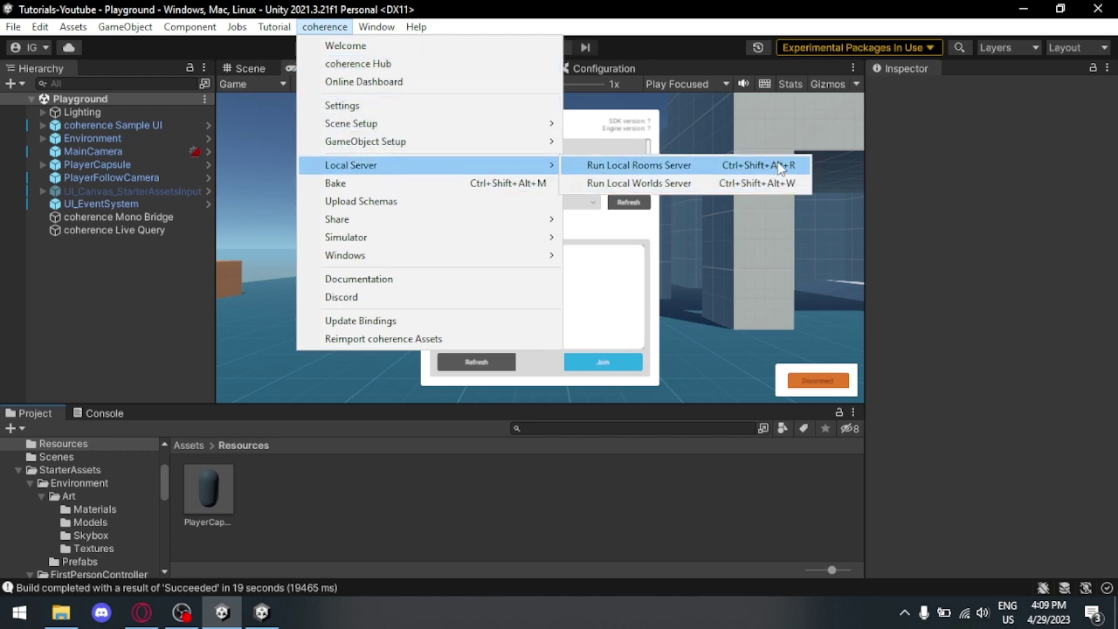
left_click(678, 170)
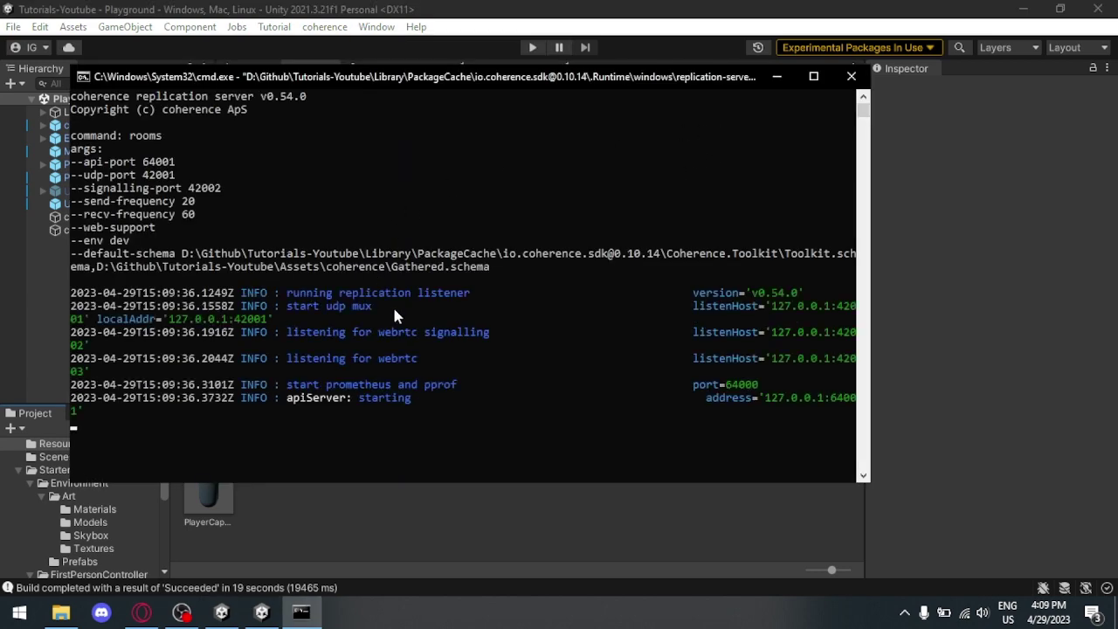
left_click(353, 398)
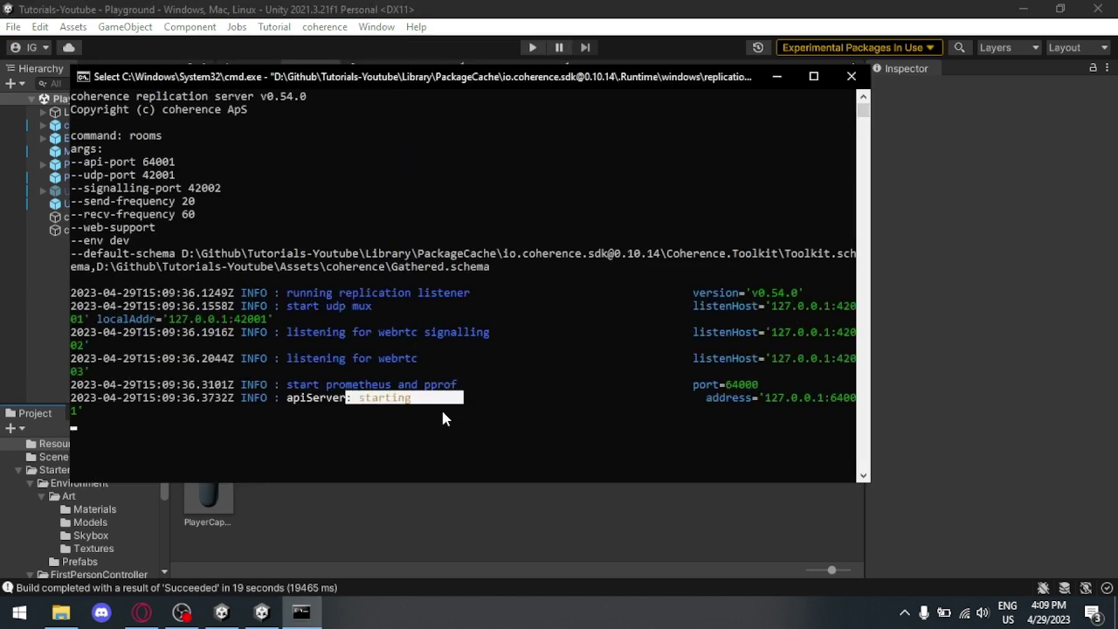
left_click(424, 485)
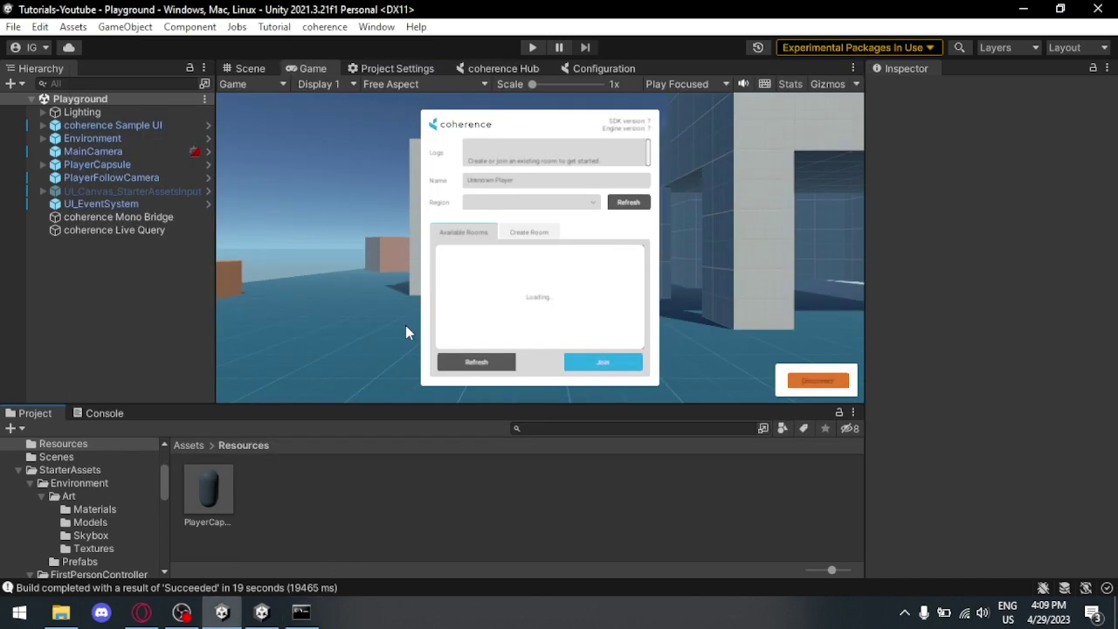
- Play the Playground scene in the editor and move the build's window aside to reveal the game view
left_click(532, 48)
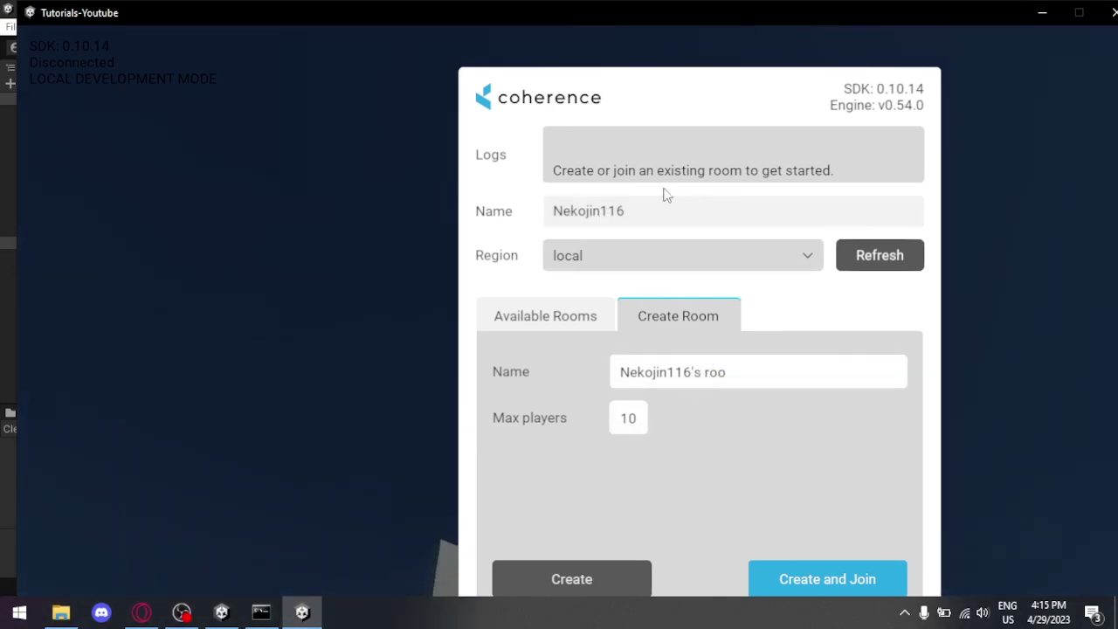
left_click_drag(270, 16, 661, 118)
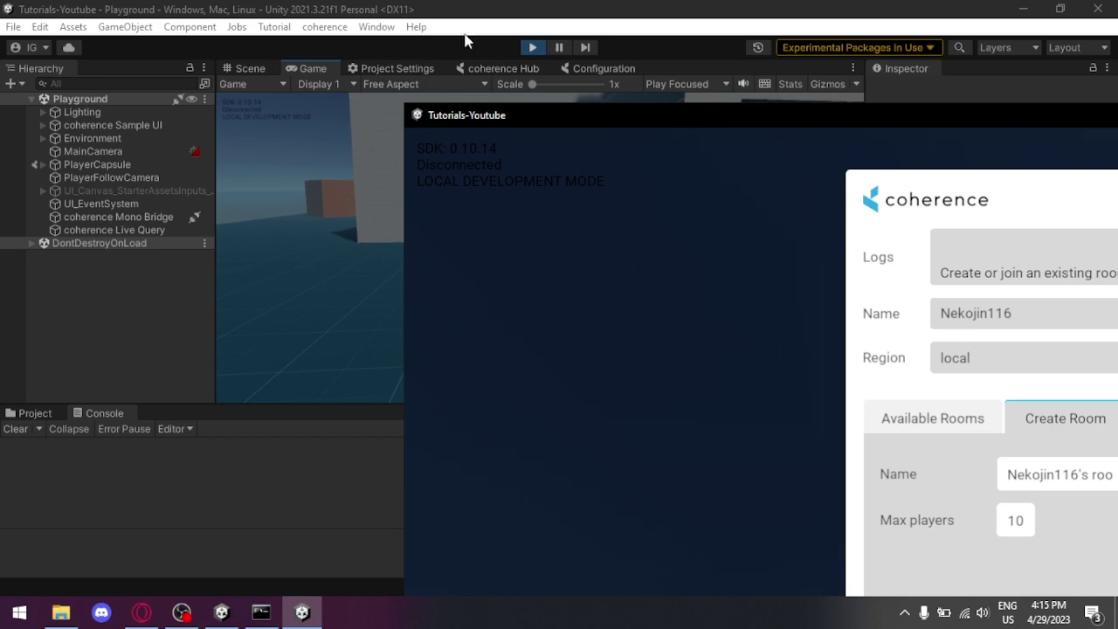
left_click(428, 117)
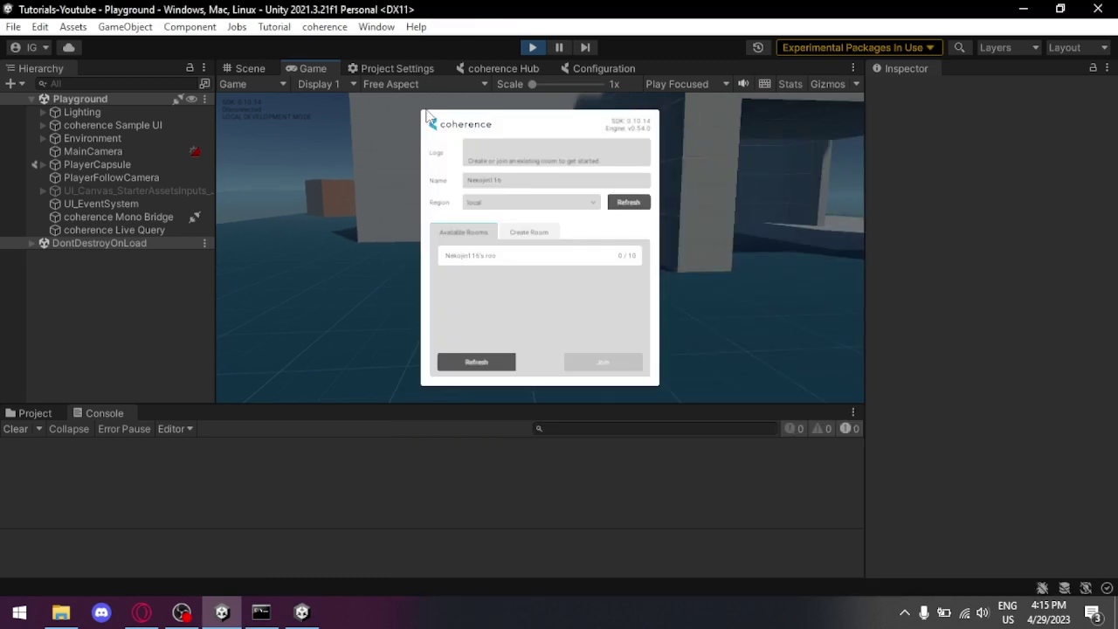
- Switch to the built game, name the new room TEST, and create and join it
left_click(302, 612)
left_click_drag(881, 130, 567, 70)
left_click(791, 418)
type("SSS")
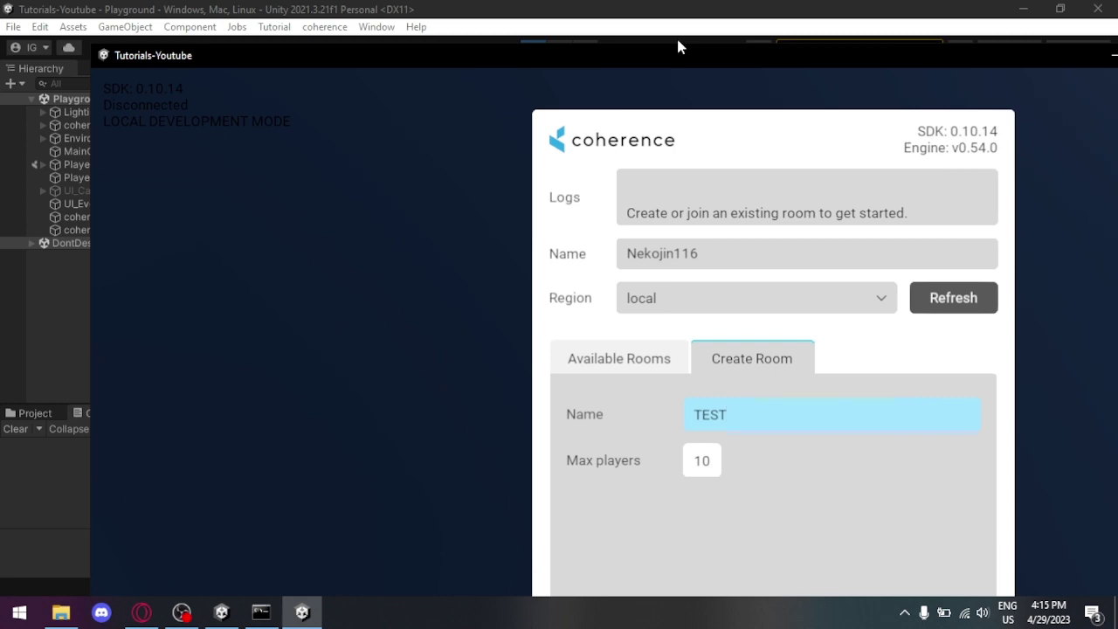
left_click_drag(676, 49, 636, 7)
left_click(862, 579)
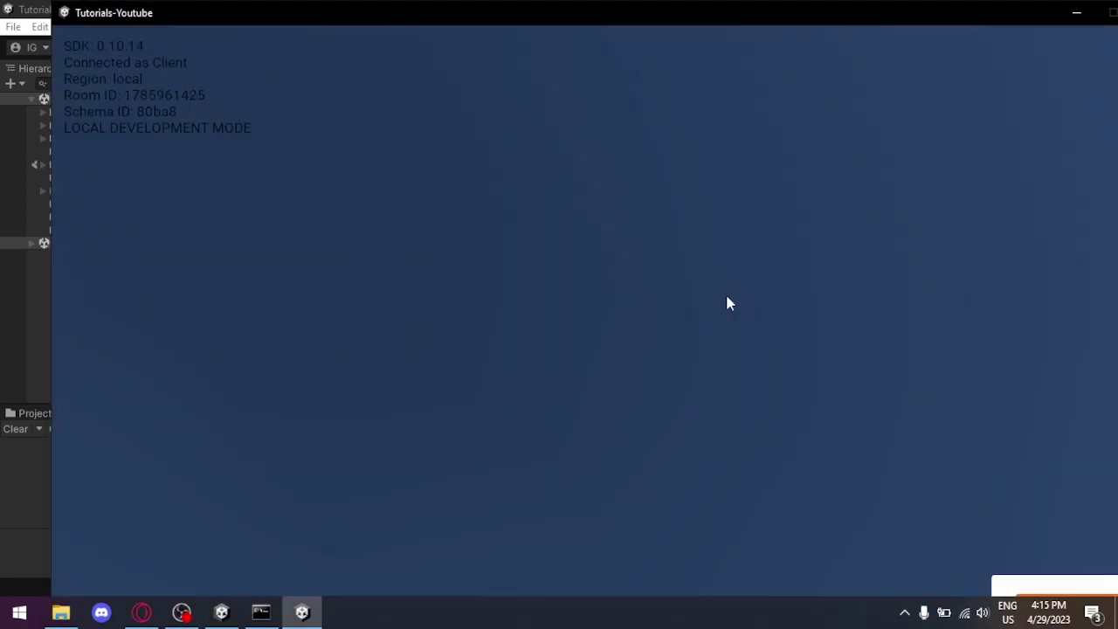
- Walk the player through the playground toward the white building and look around to test movement in the room
key("w")
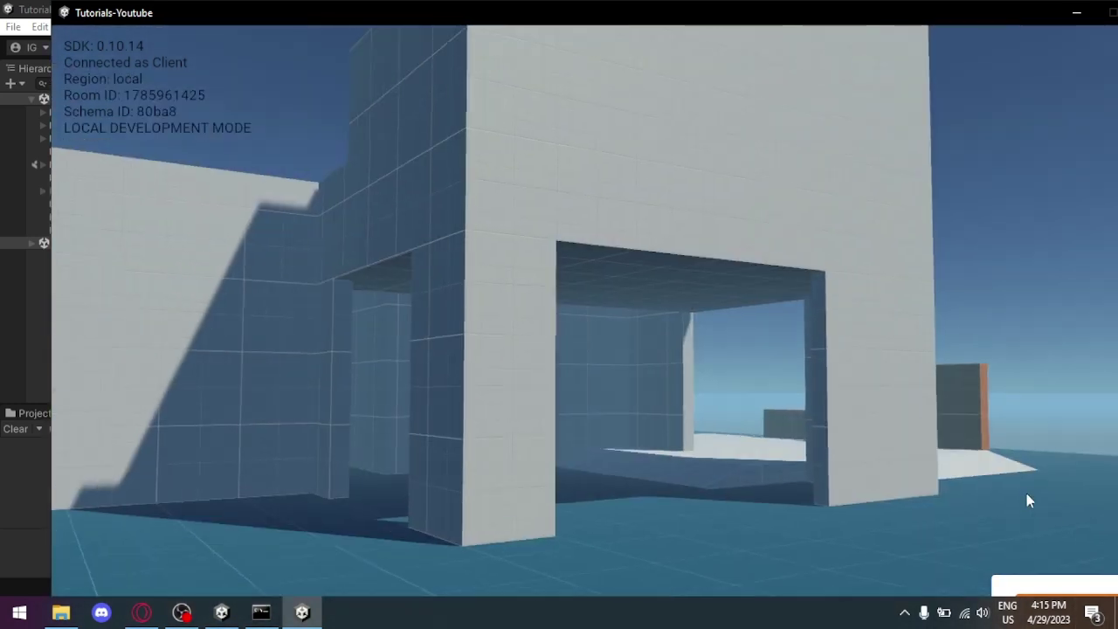
key("w")
key("d")
key("a")
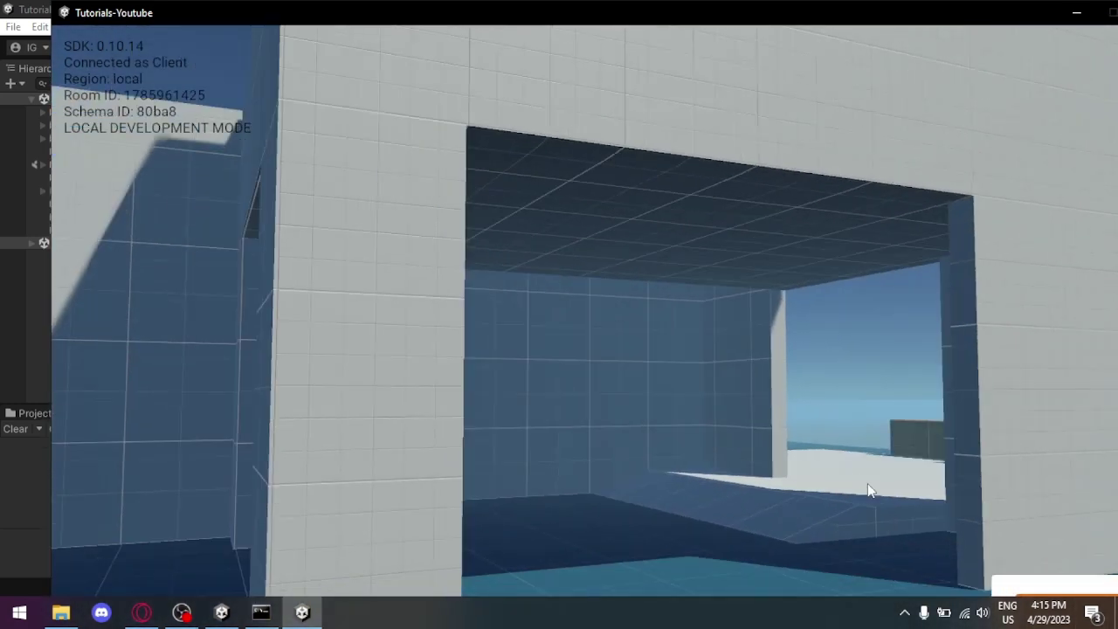
key("w")
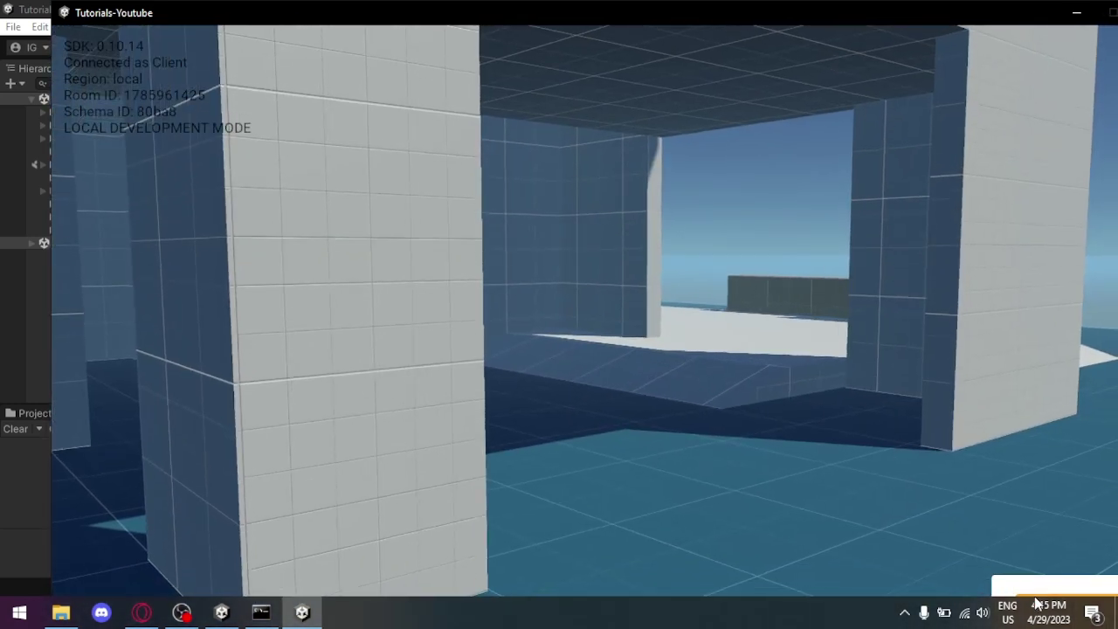
key("d")
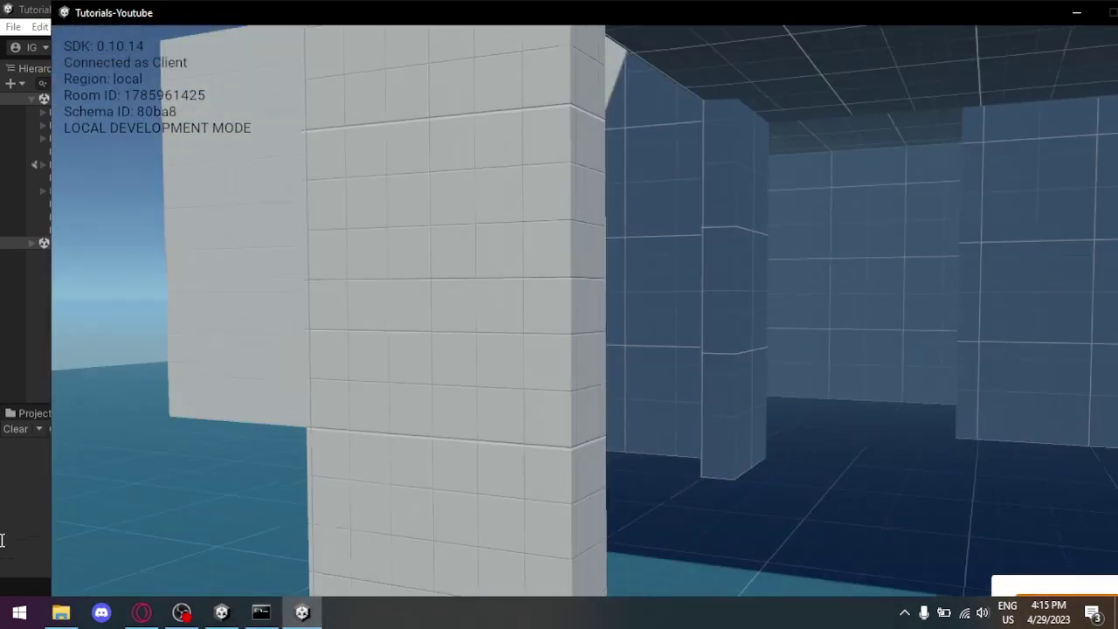
key("d")
key("s")
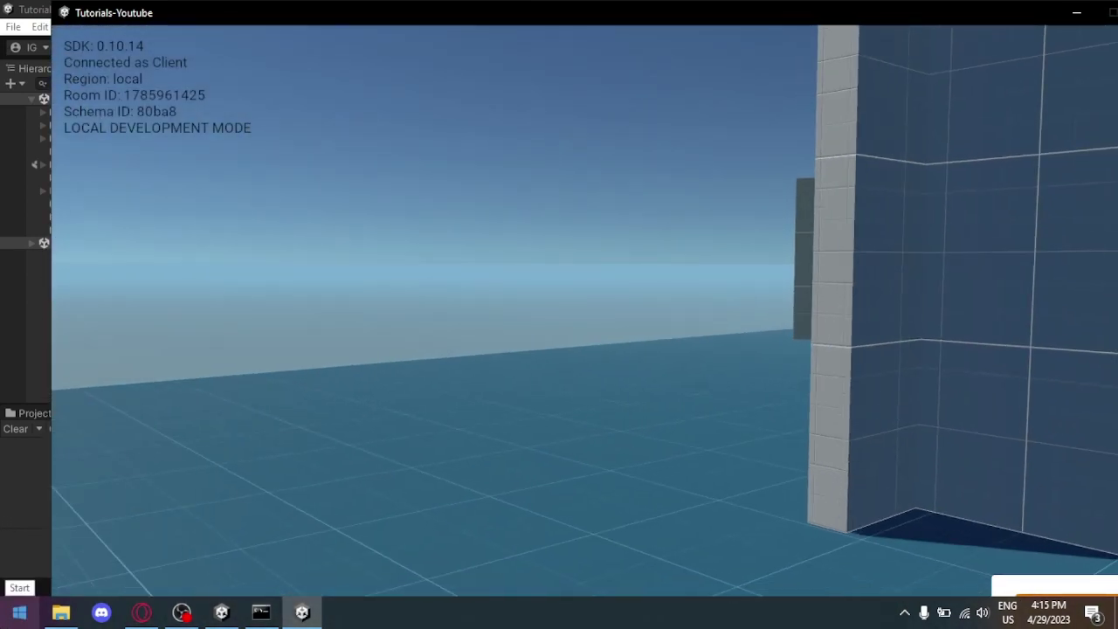
- Switch to the game running in the Unity editor, refresh the available rooms and join the TEST room
key("alt+Tab")
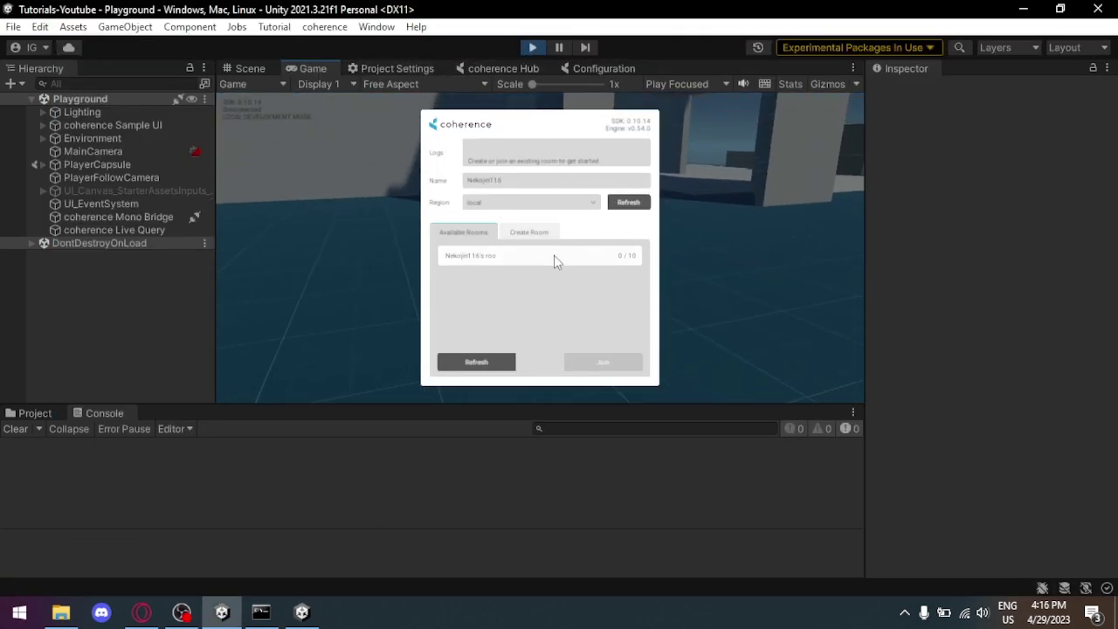
left_click(633, 208)
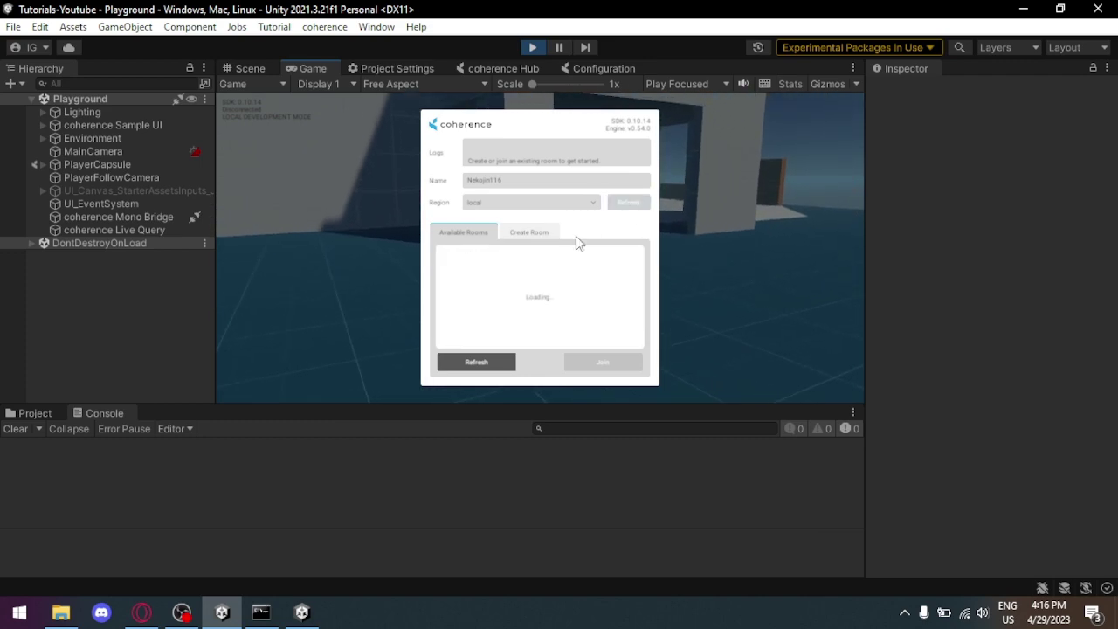
left_click(487, 358)
left_click(489, 281)
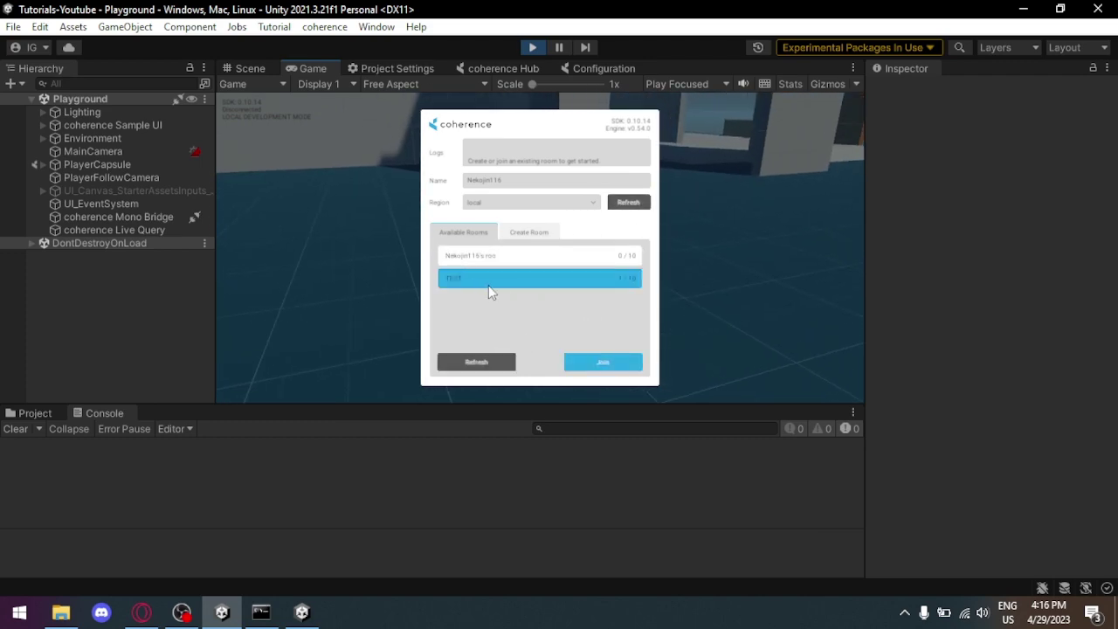
left_click(608, 365)
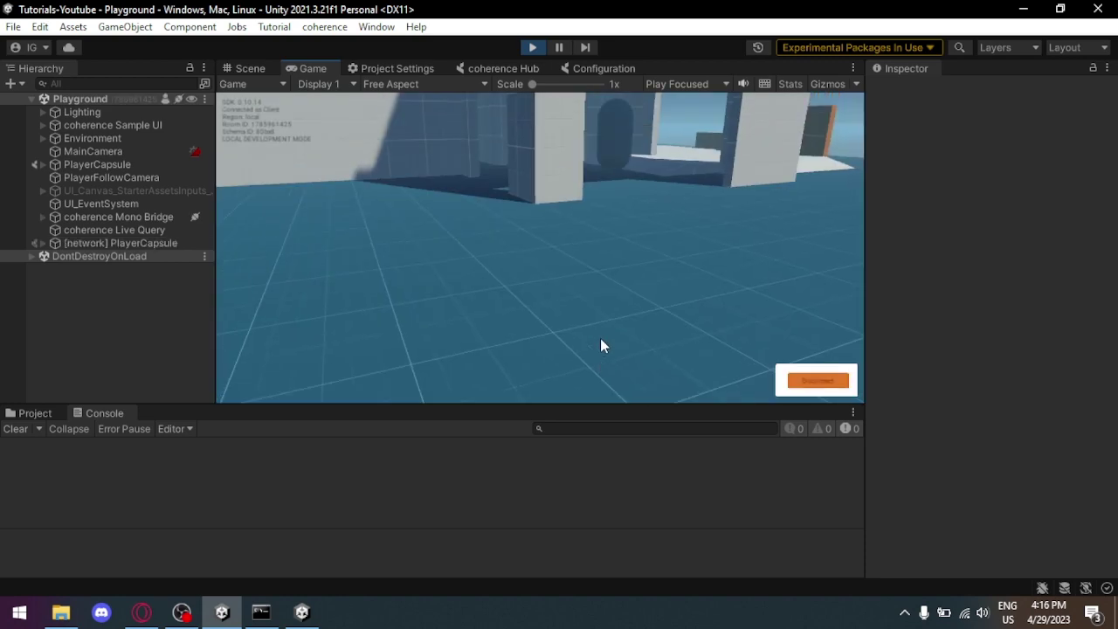
- Walk the editor's player up to the other player's capsule inside the white building and back out to check its synchronization
key("w")
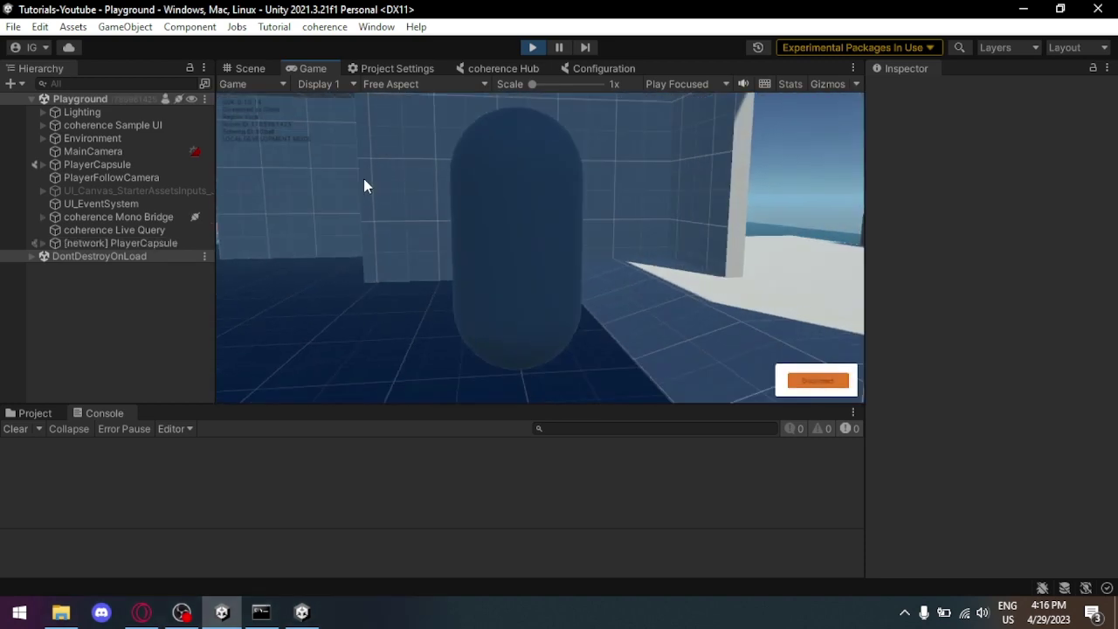
key("s")
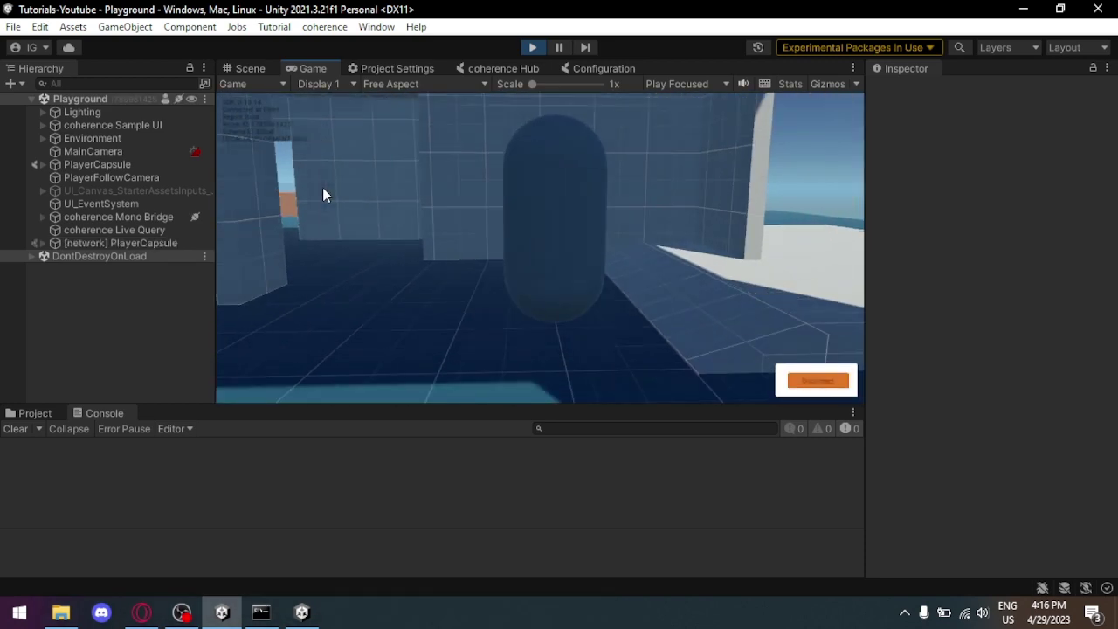
key("a")
key("s")
key("a")
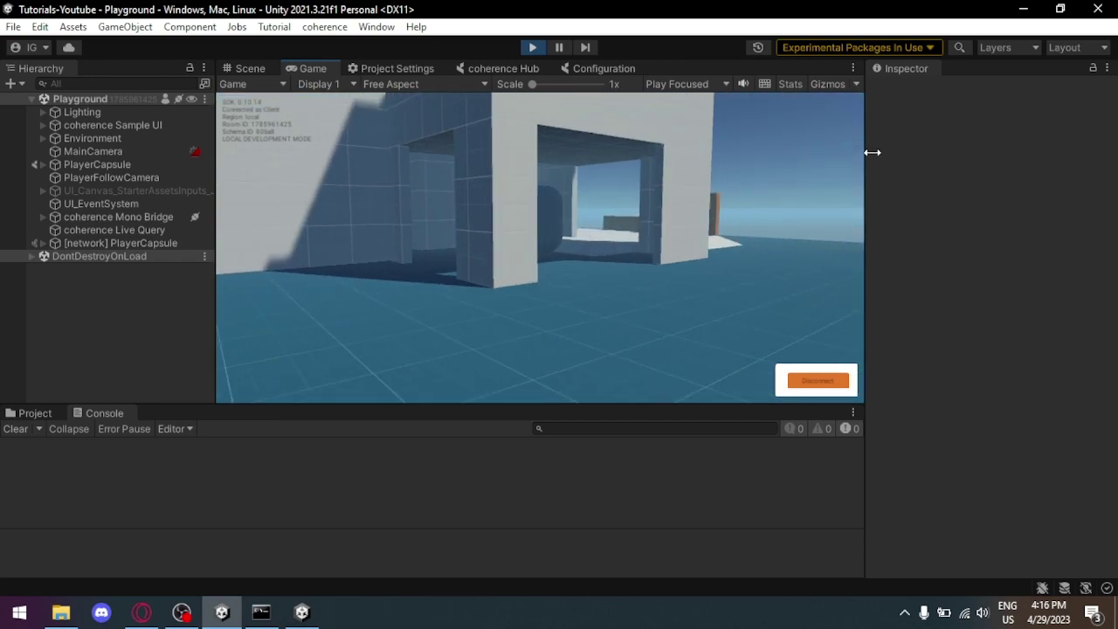
- Switch to the built game, place its window beside the editor's game view, and strafe and jump its player to compare movement in both
key("alt+Tab")
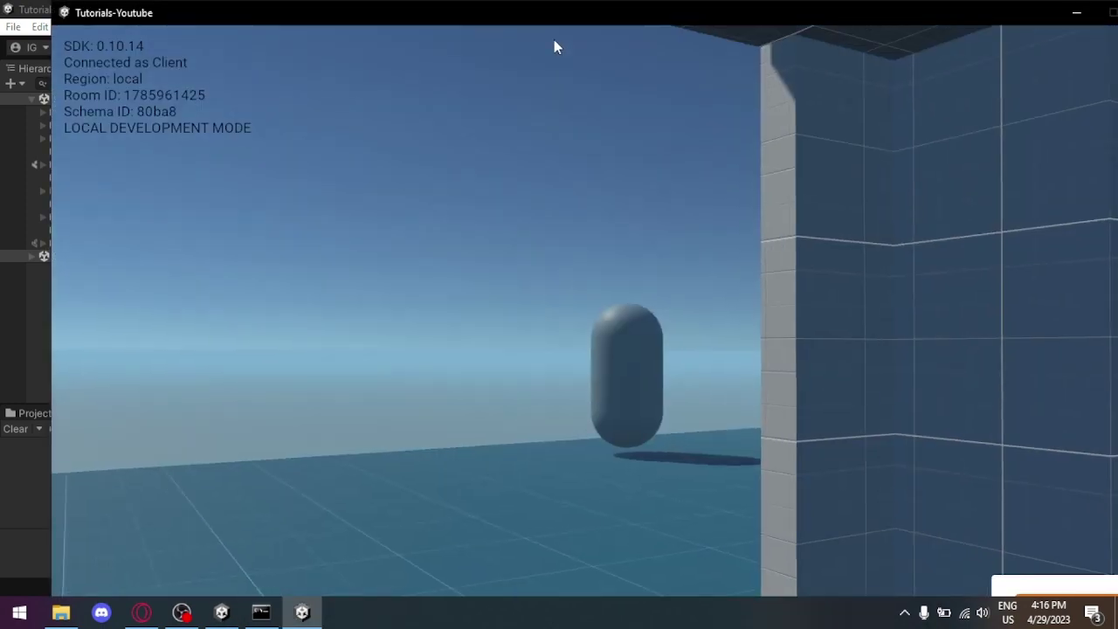
left_click_drag(552, 19, 1117, 10)
key("a")
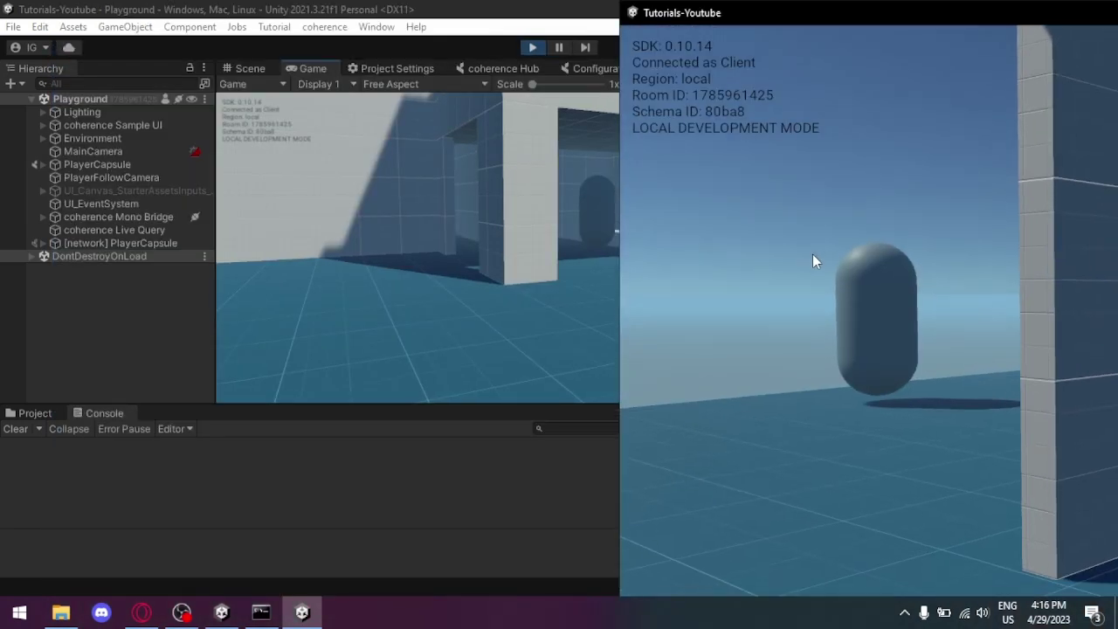
key("d")
key("a")
key("d")
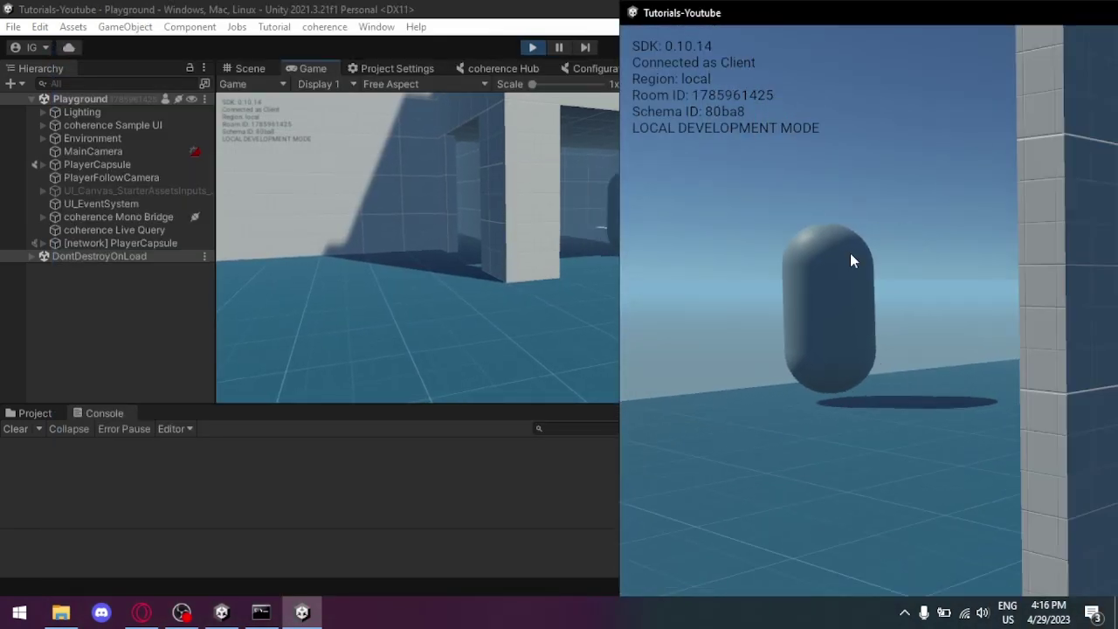
key("a")
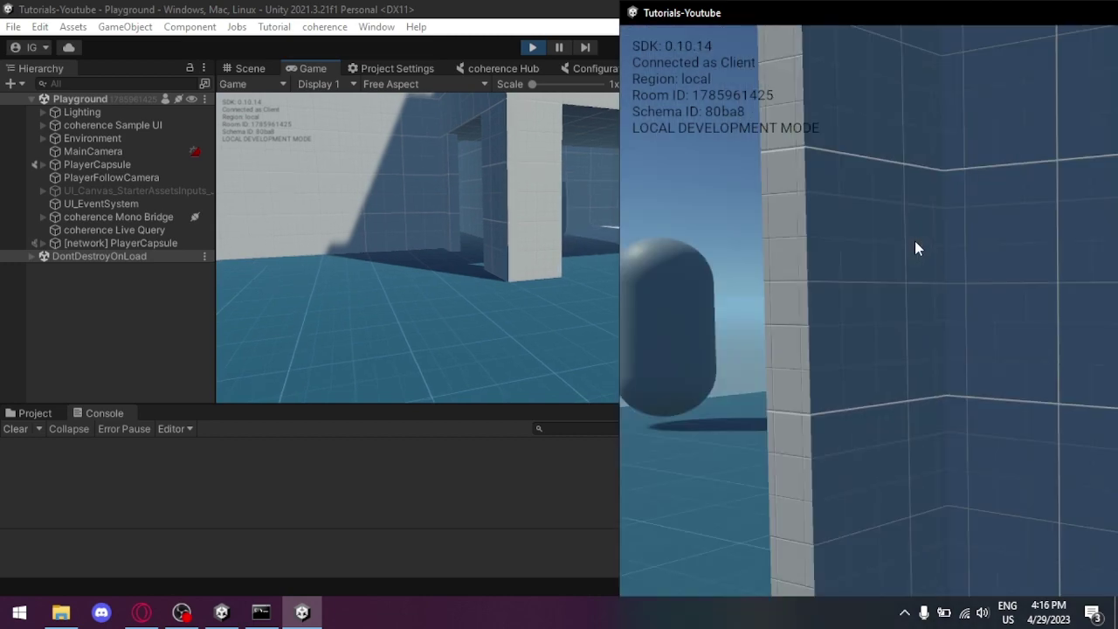
key("space")
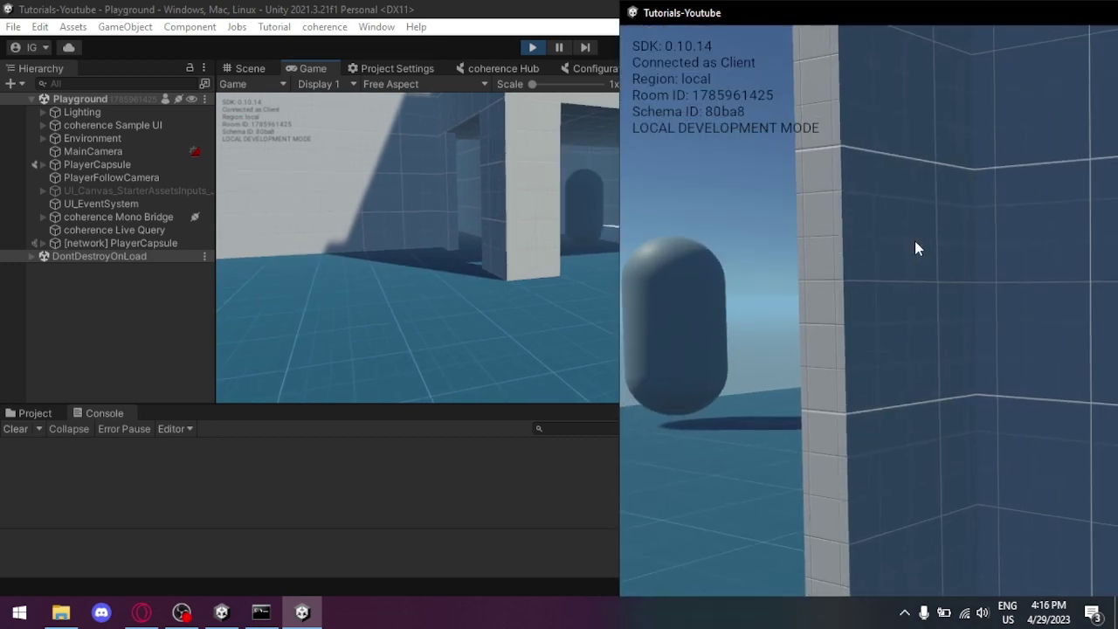
key("d")
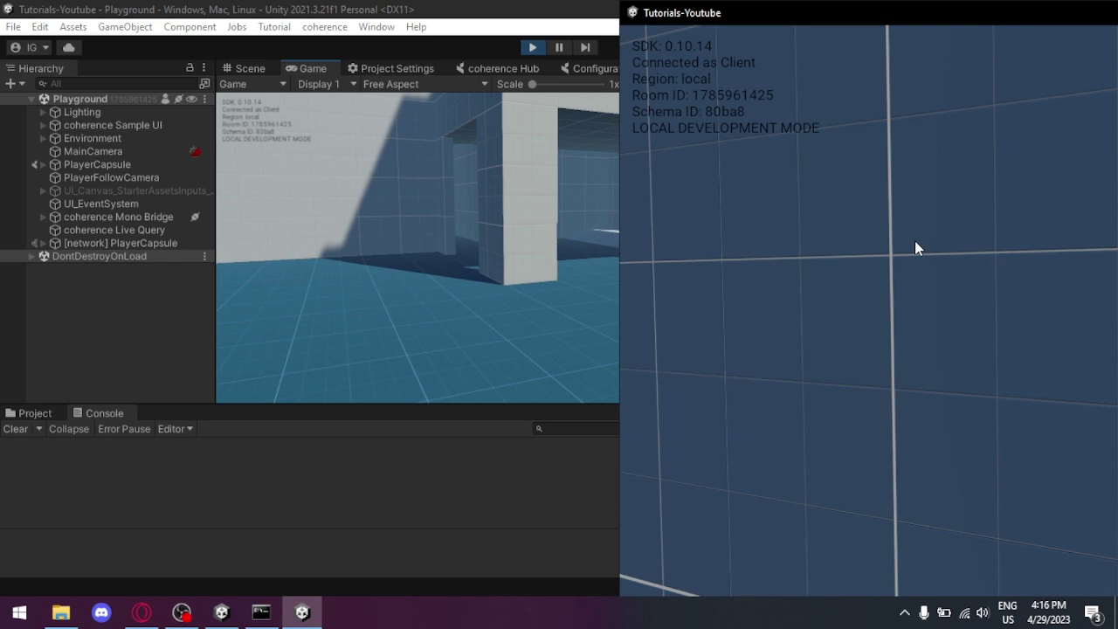
key("a")
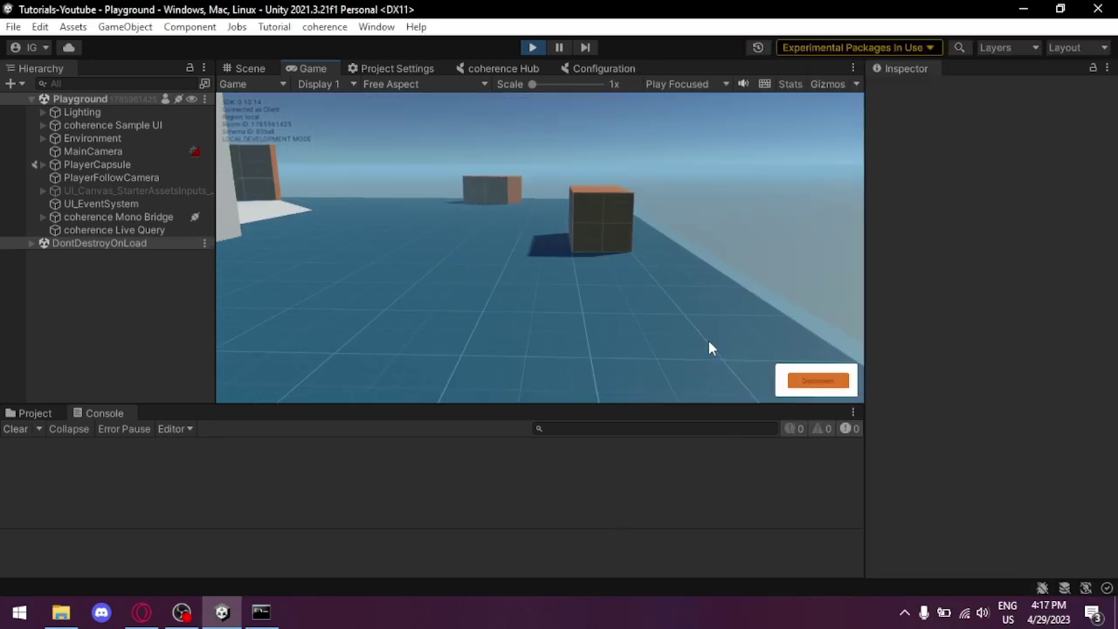
- Walk and jump the editor's player past the orange boxes and onto the white platform by the staircase
key("w")
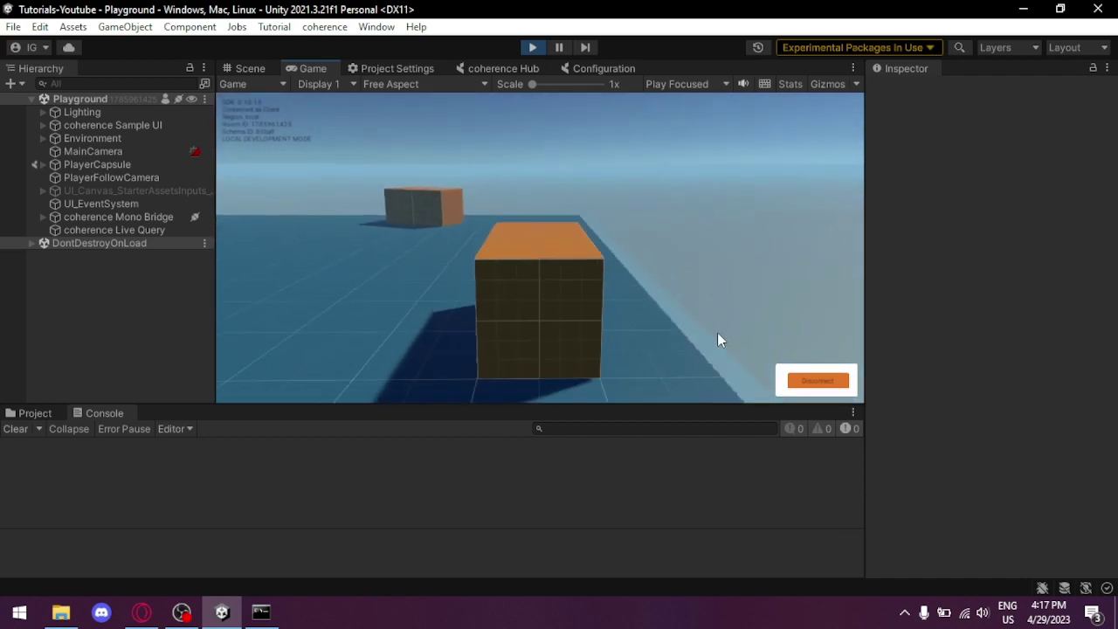
key("space")
key("space")
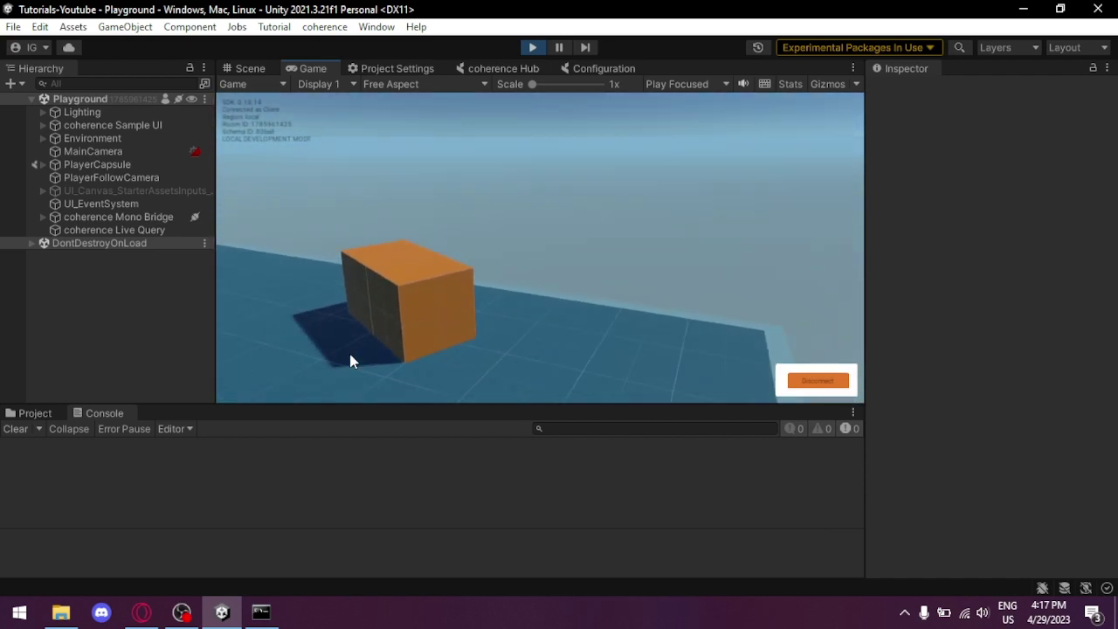
key("w")
key("space")
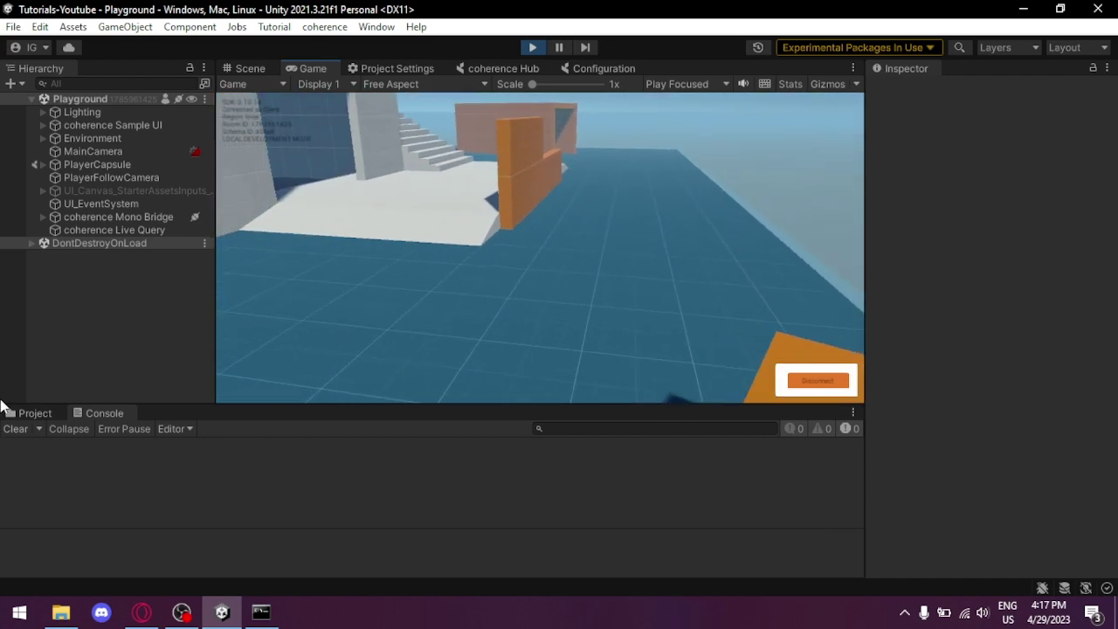
key("w")
key("space")
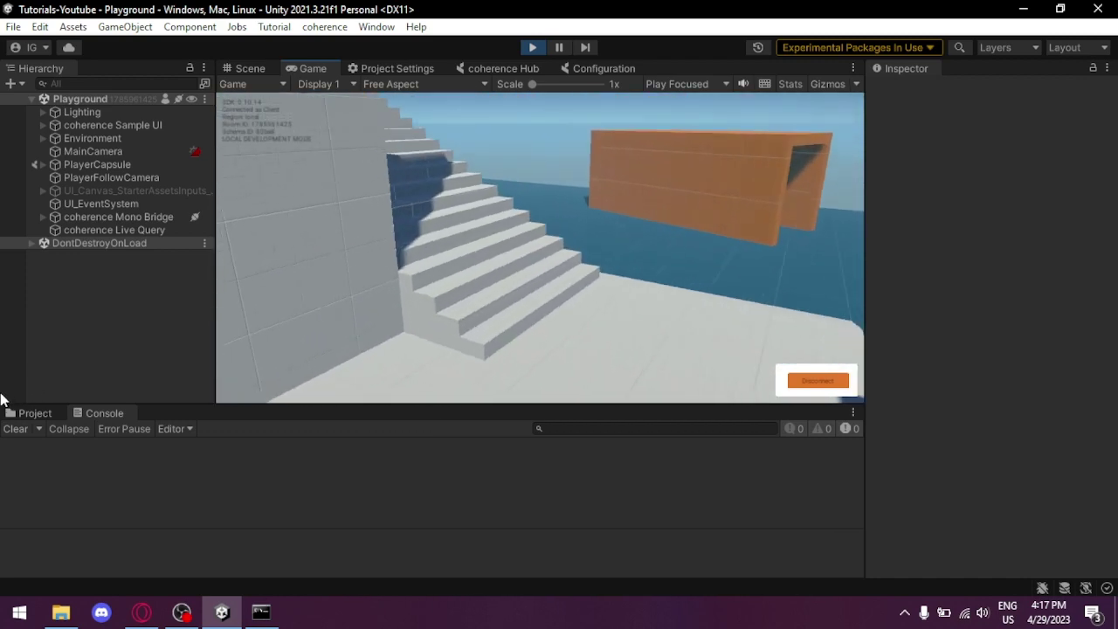
- Climb the white staircase, cross the upper platform and jump down among the orange blocks with the editor's player
key("w")
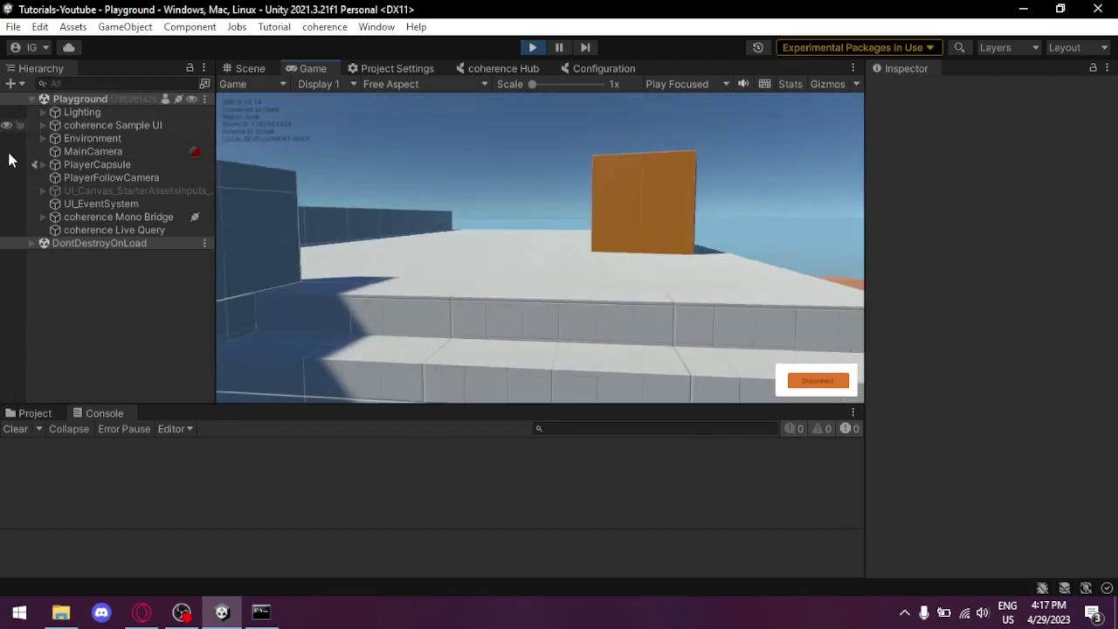
key("w")
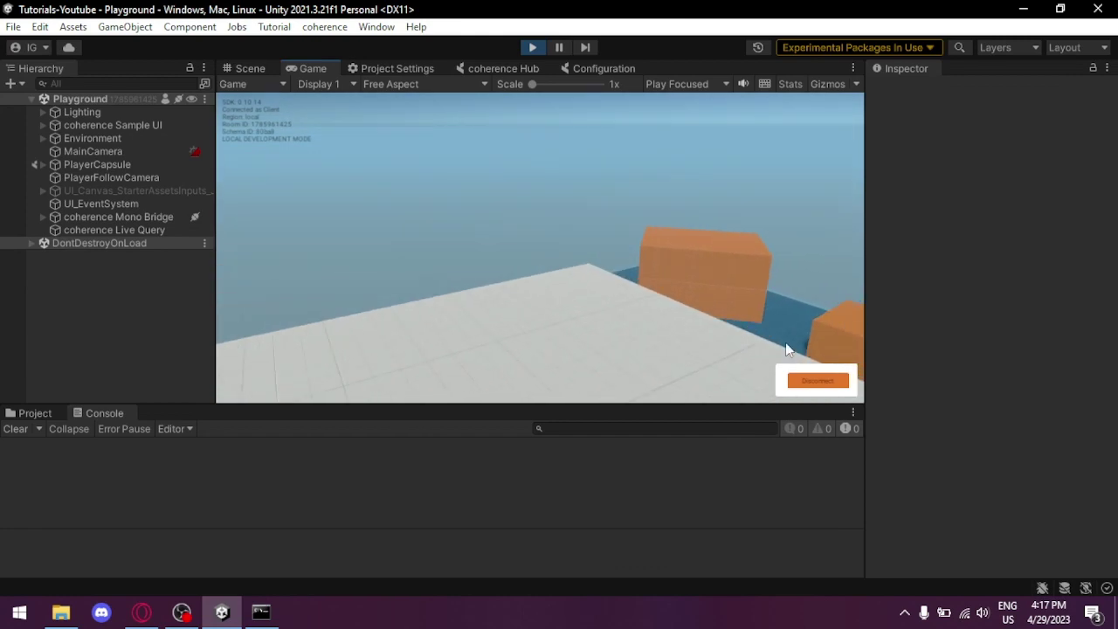
key("w")
key("space")
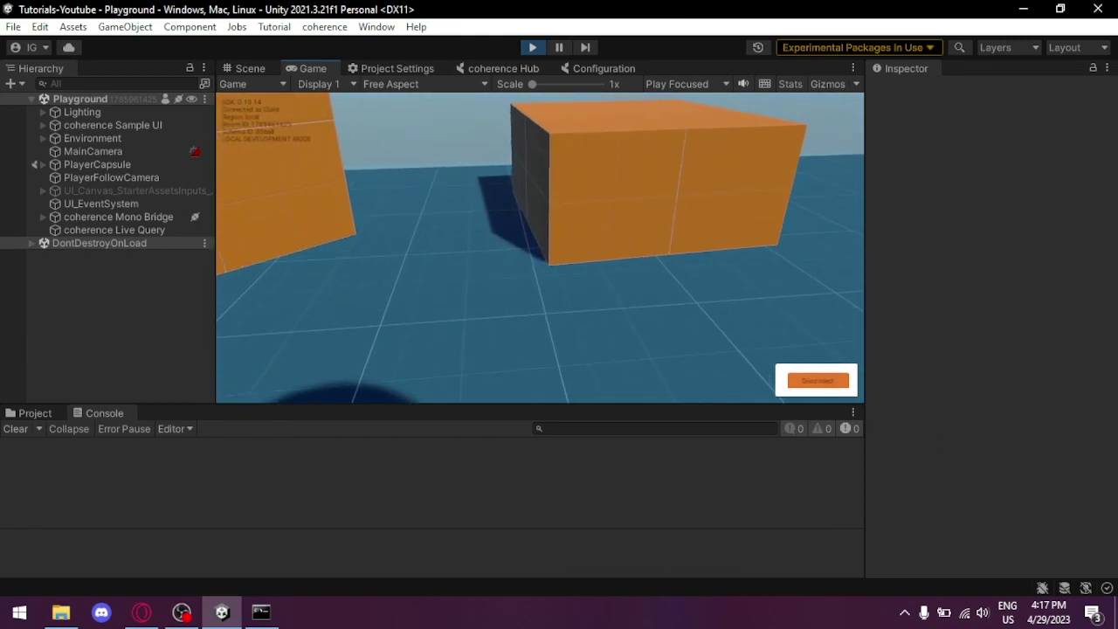
key("w")
key("space")
key("space")
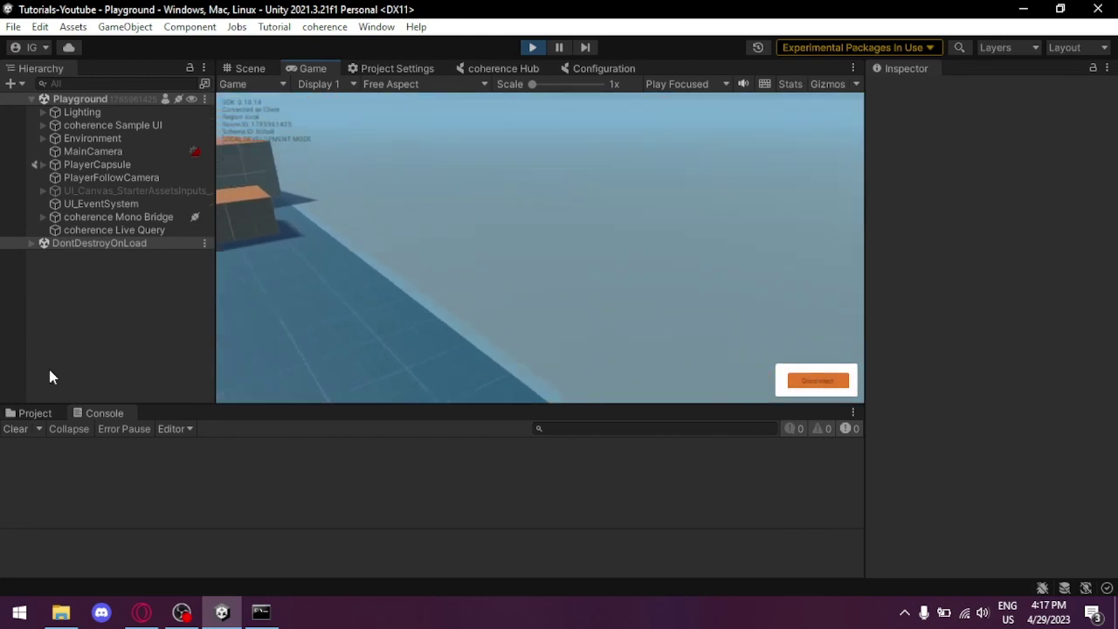
key("w")
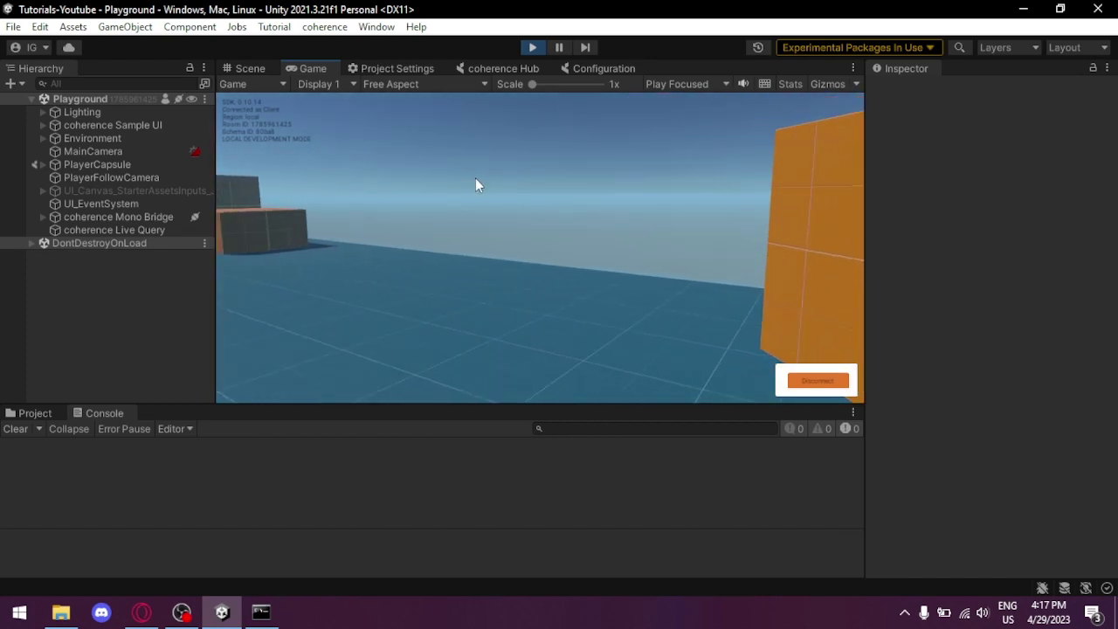
- Disconnect the editor's player from the TEST room and stop playing the scene
left_click(814, 381)
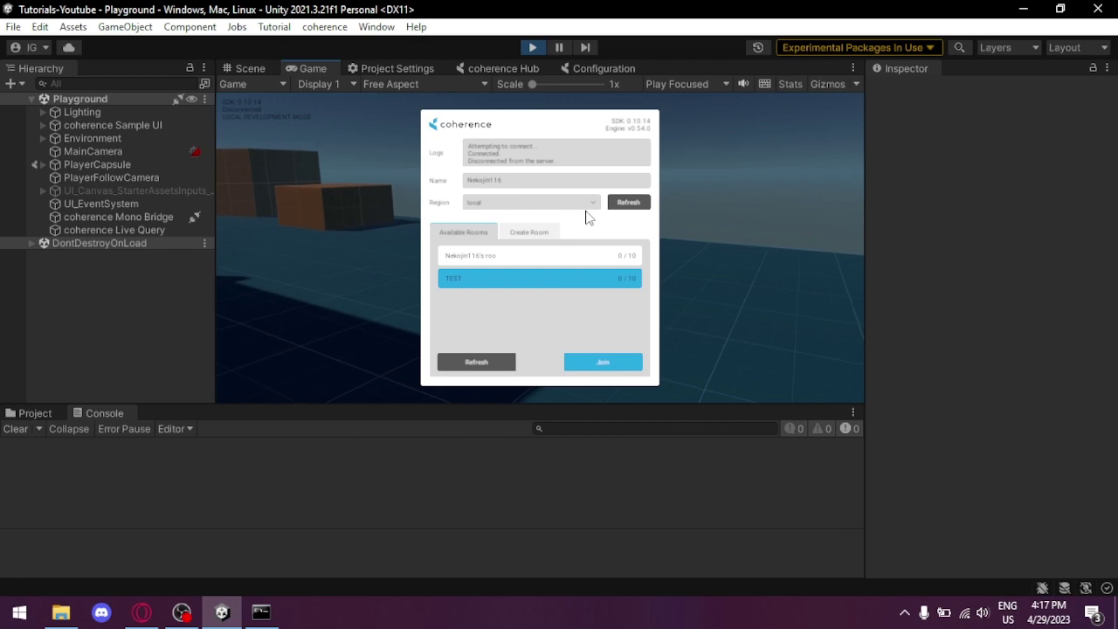
left_click(533, 47)
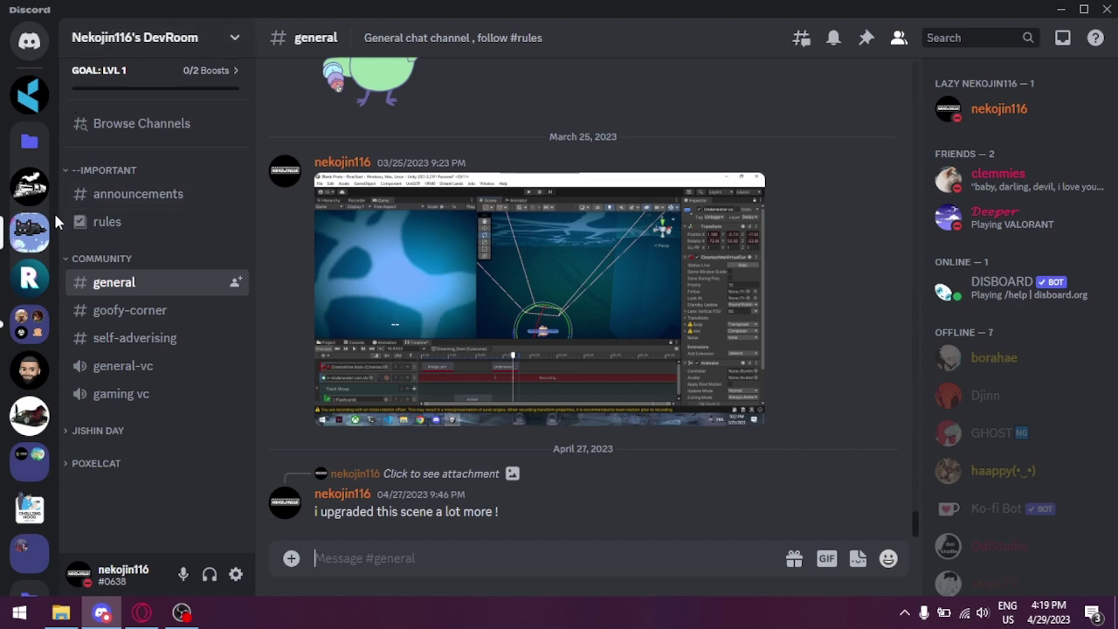
- Open the coherence server in Discord and look through its faqs channel and the posts in its help channel
left_click(33, 93)
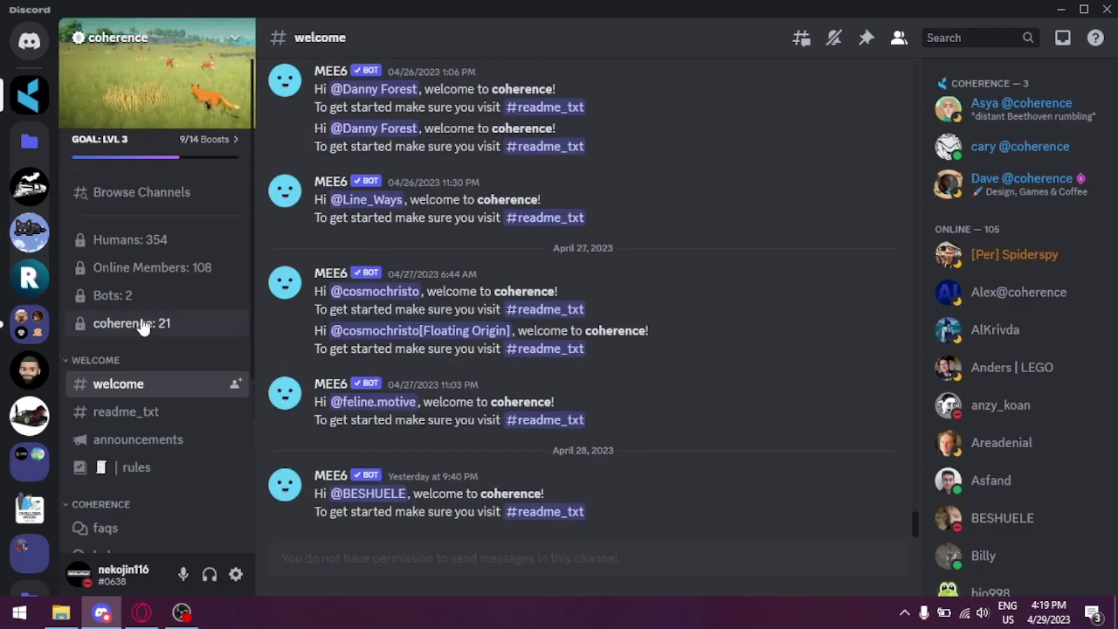
scroll(144, 316, "down", 2)
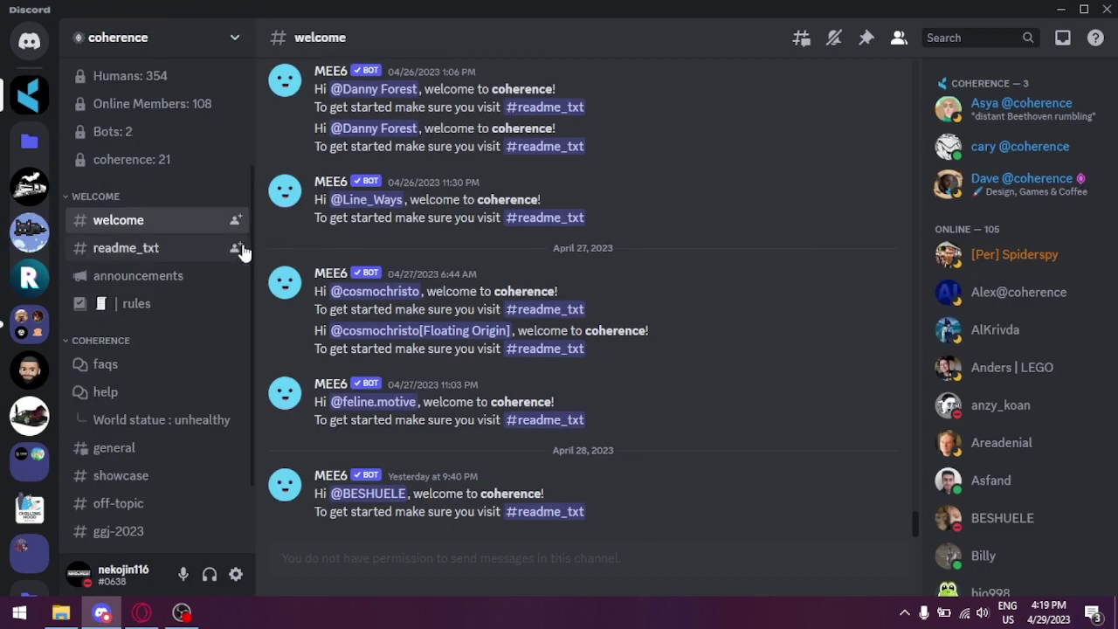
left_click_drag(251, 201, 253, 204)
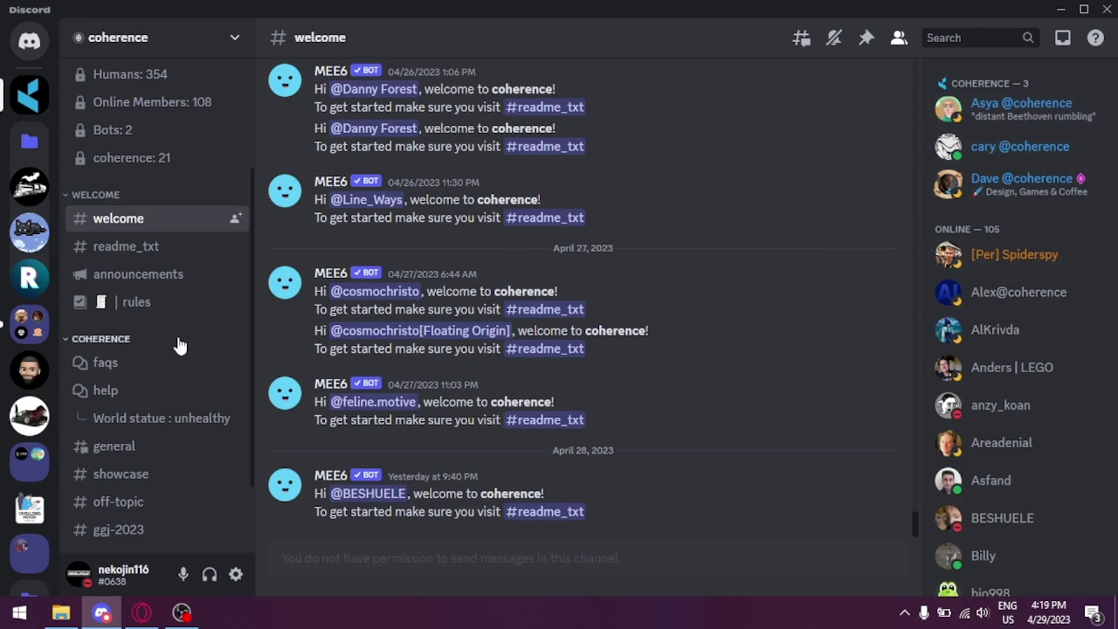
left_click(120, 370)
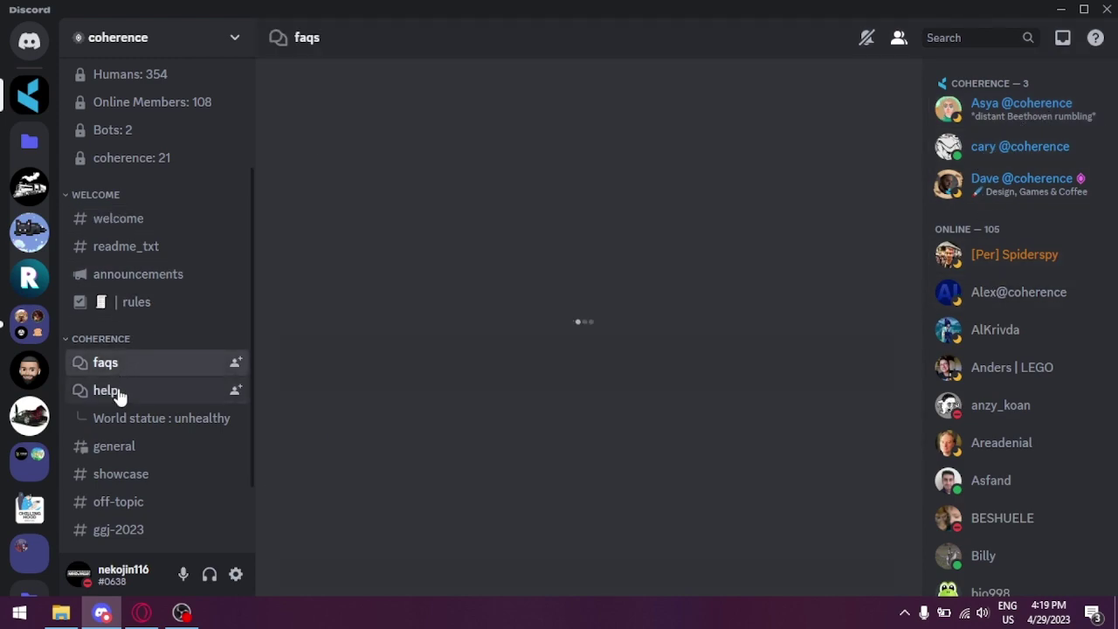
left_click(113, 393)
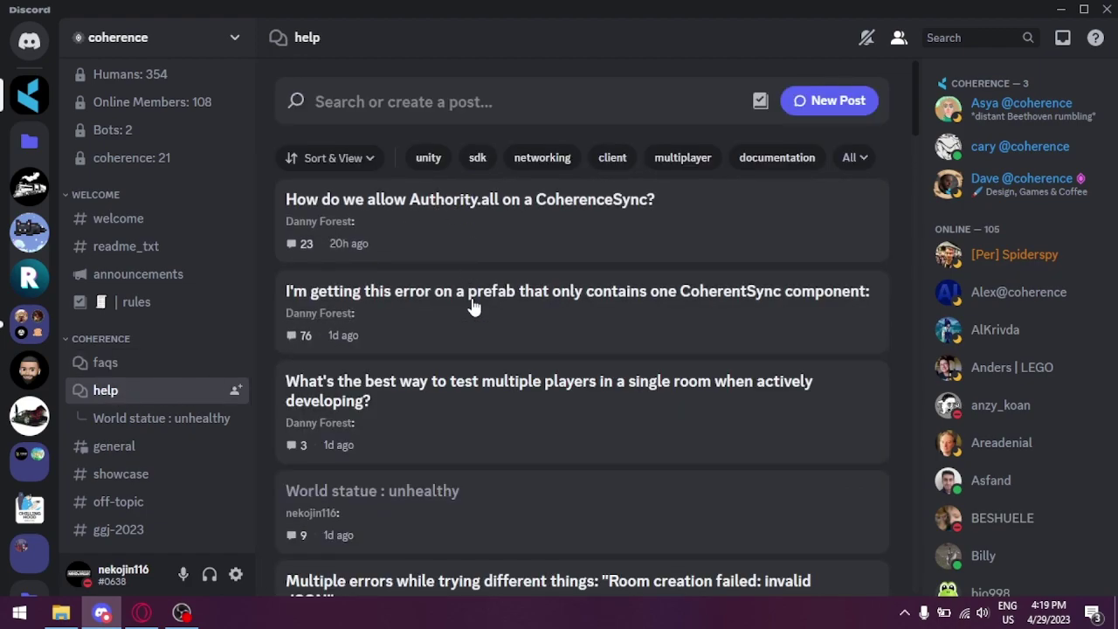
scroll(477, 420, "down", 2)
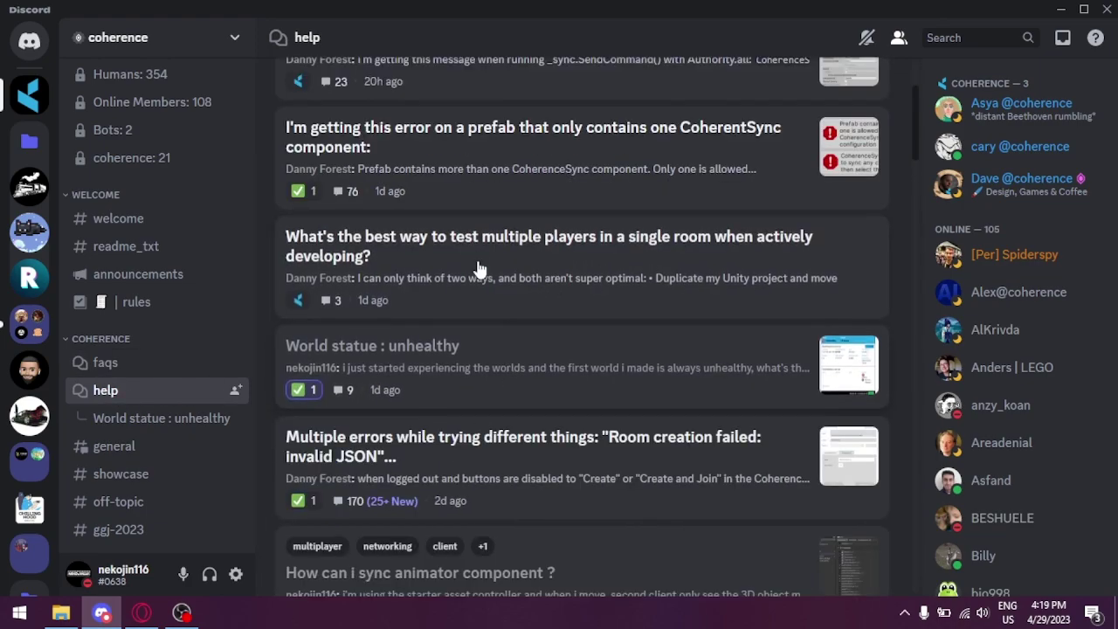